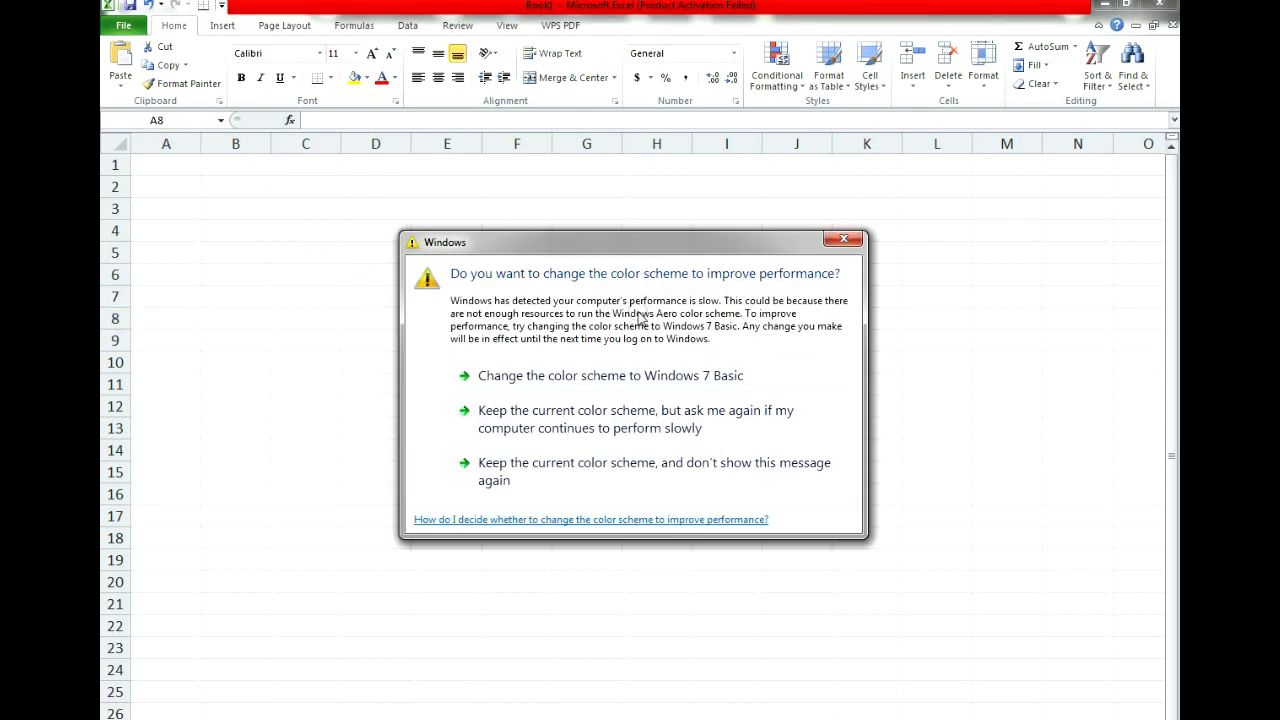
- Dismiss the Windows color scheme prompt and enter the headers NO in A1 and NAMA SISWA in B1
{"action": "left_click", "coordinate": [844, 243]}
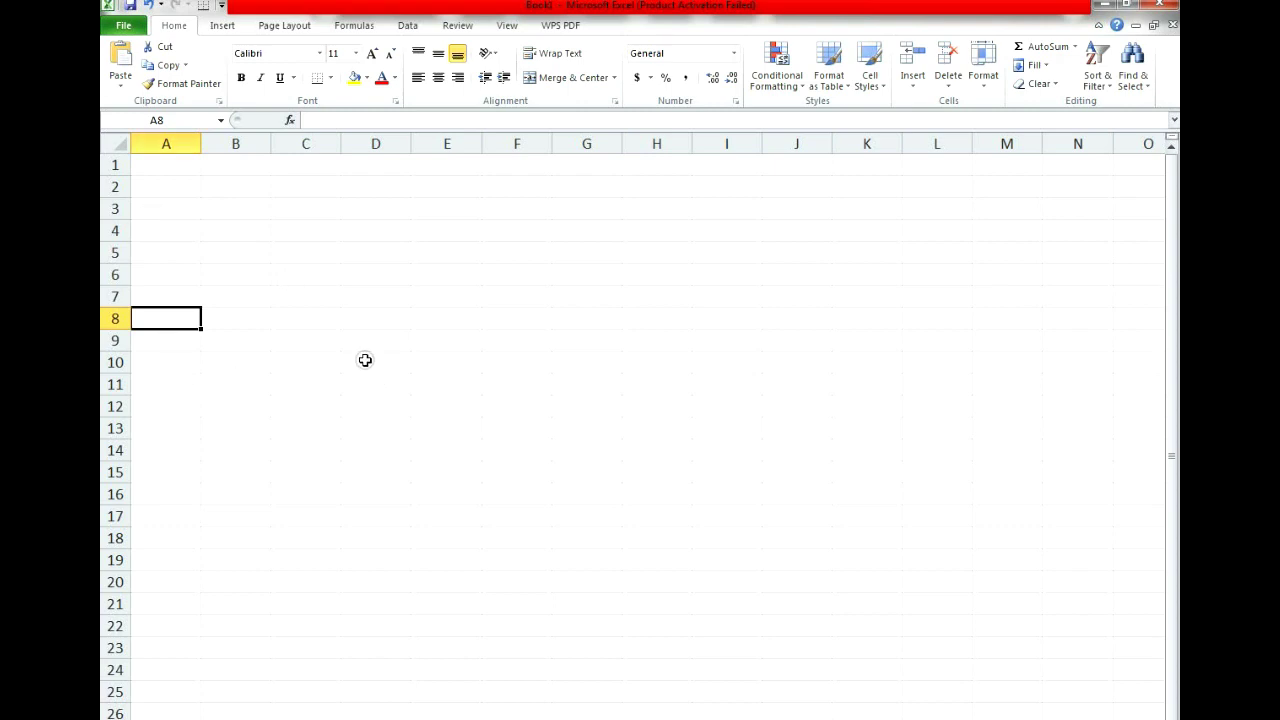
{"action": "left_click", "coordinate": [160, 167]}
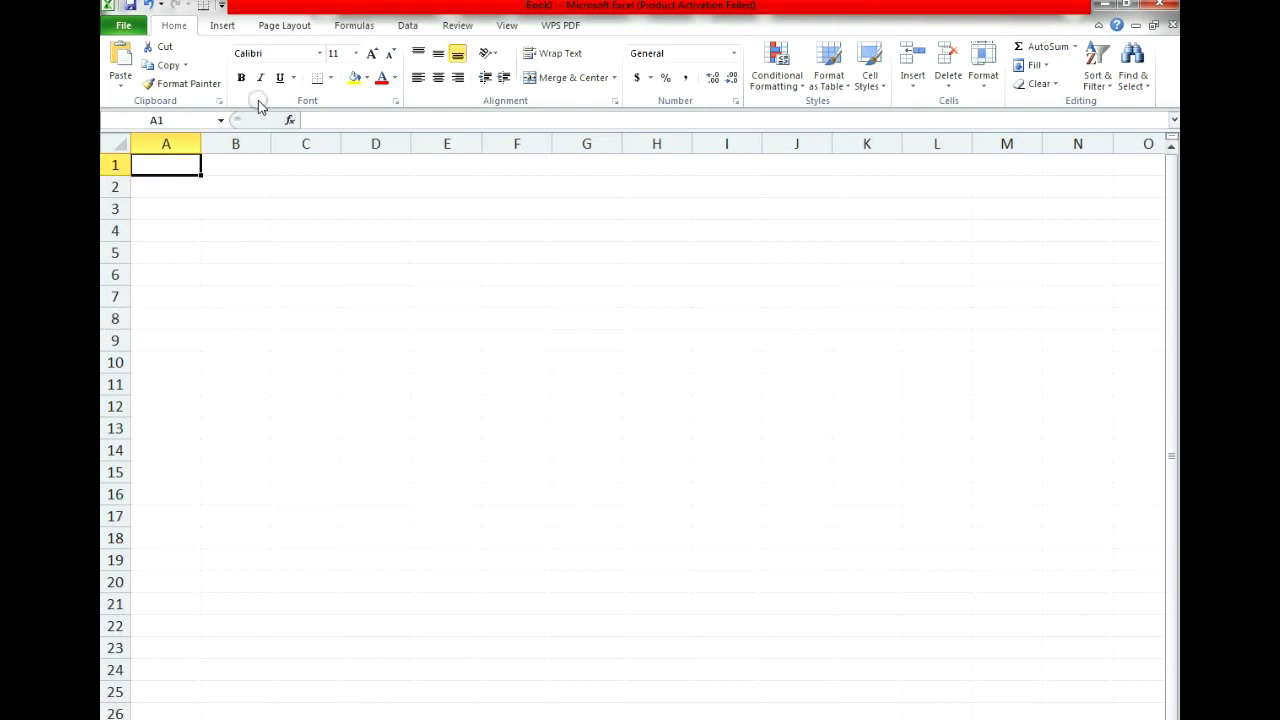
{"action": "type", "text": "no"}
{"action": "key", "text": "BackSpace"}
{"action": "key", "text": "BackSpace"}
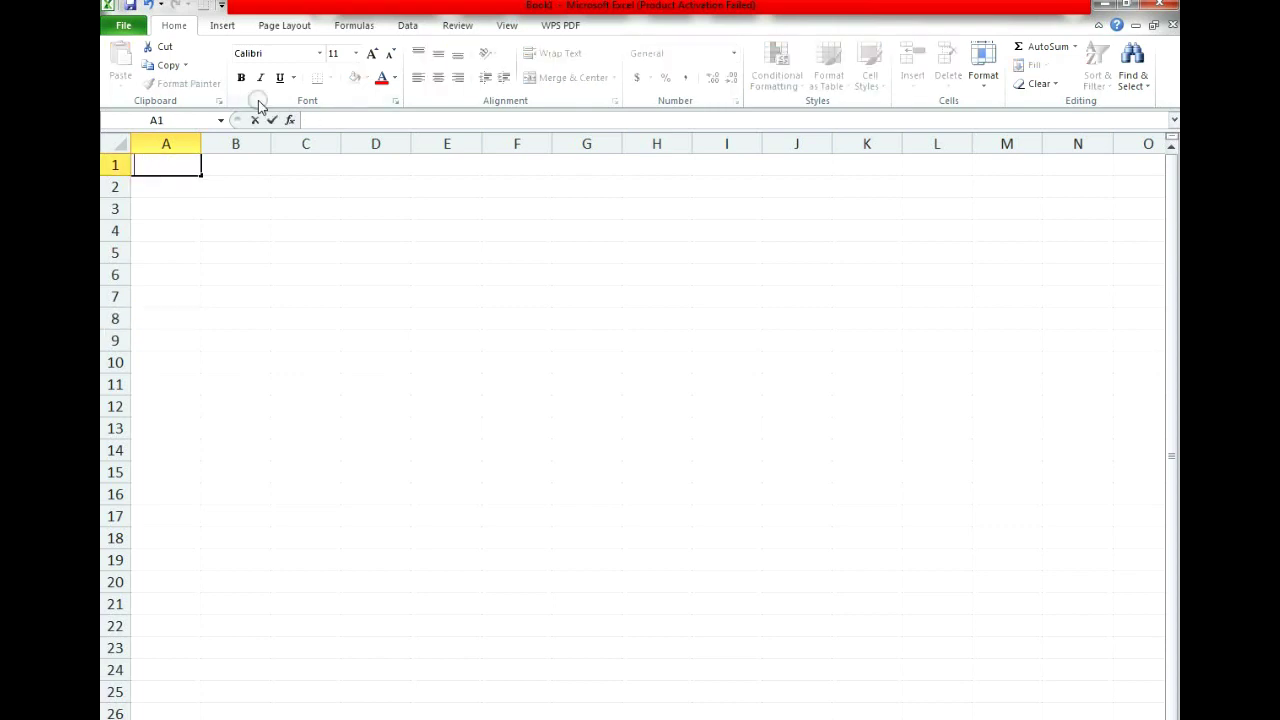
{"action": "type", "text": "NO"}
{"action": "key", "text": "Tab"}
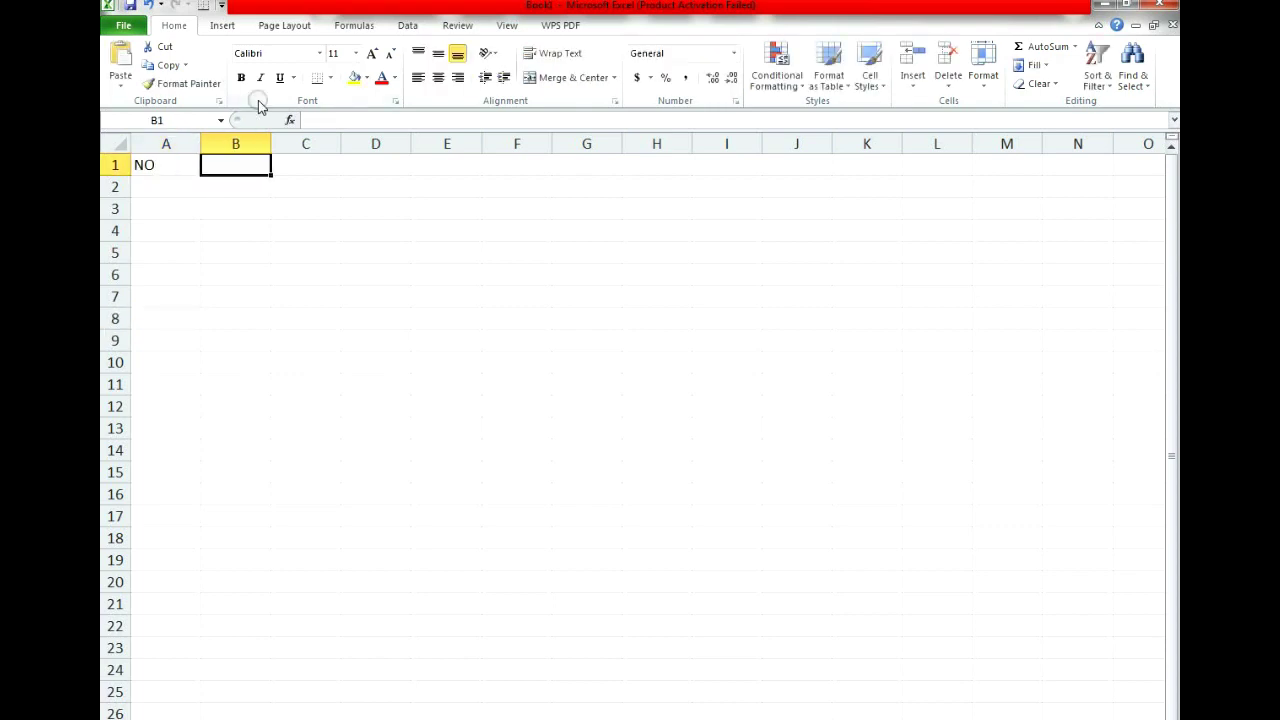
{"action": "type", "text": "NAMA SISWA"}
{"action": "key", "text": "Tab"}
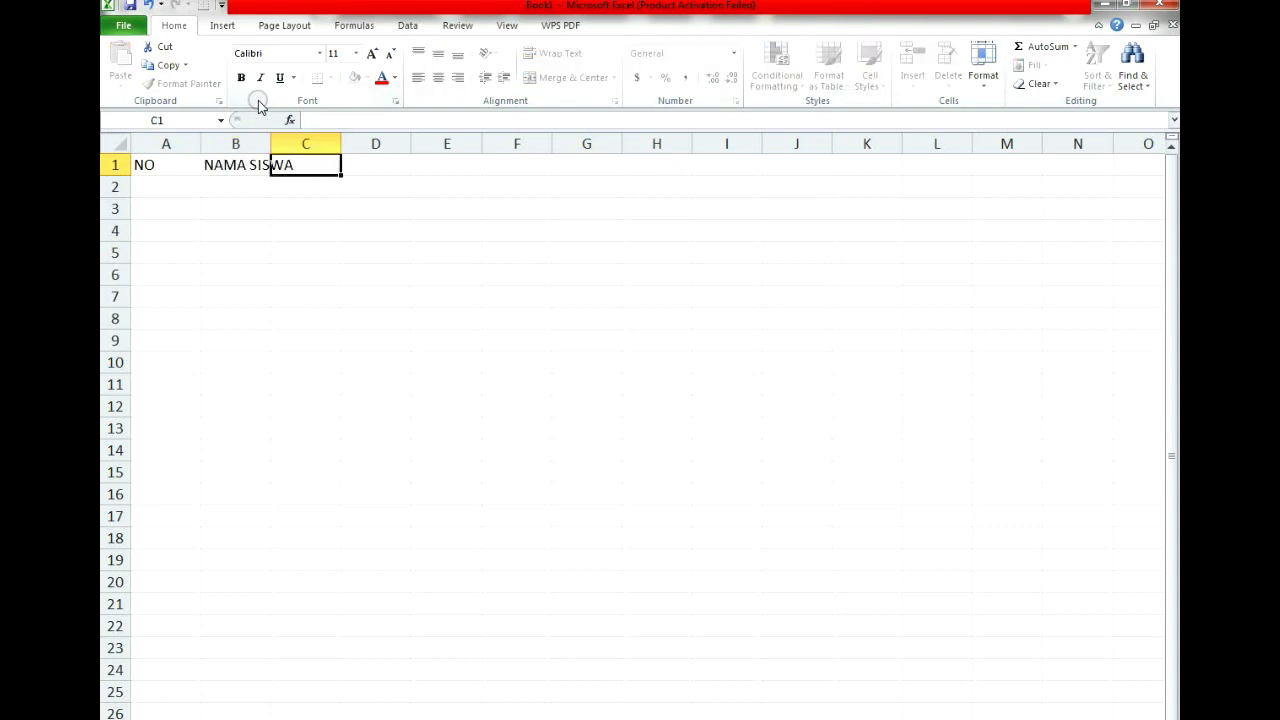
- Enter the header NILAI MATEMATIKA in C1
{"action": "type", "text": "NILAI "}
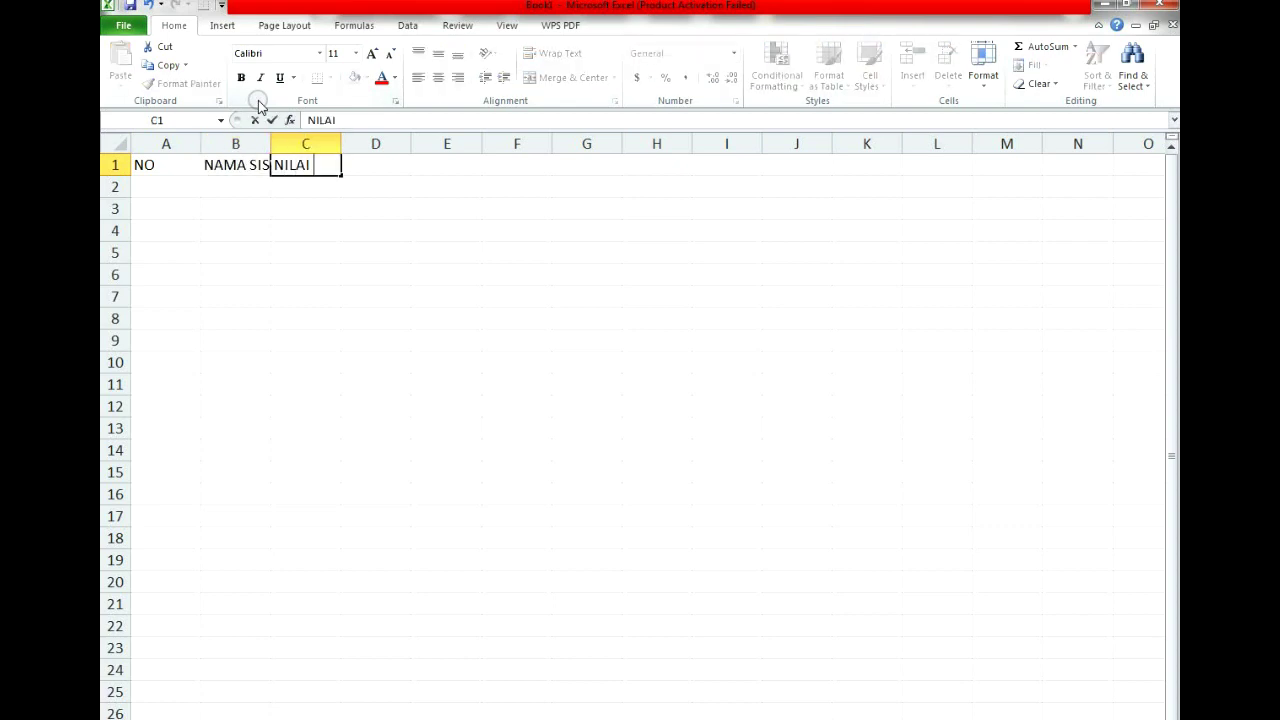
{"action": "type", "text": "MATEMTIKA"}
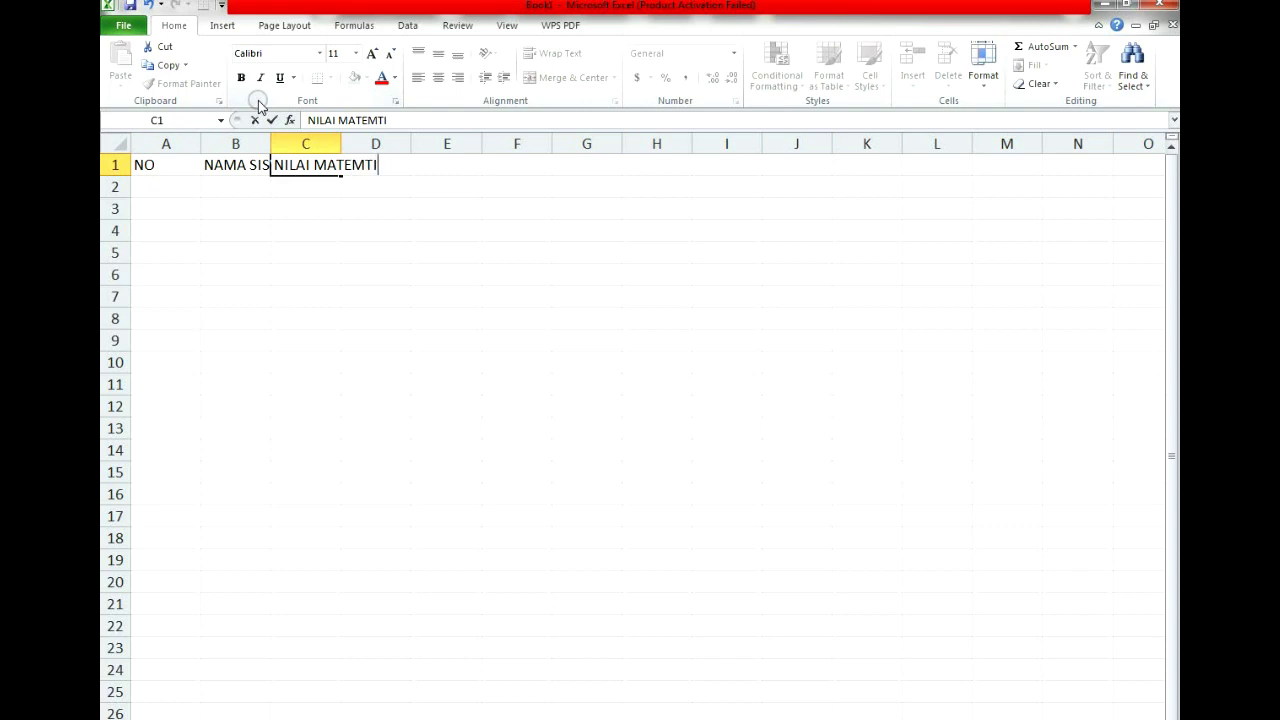
{"action": "key", "text": "BackSpace"}
{"action": "key", "text": "BackSpace"}
{"action": "key", "text": "BackSpace"}
{"action": "key", "text": "BackSpace"}
{"action": "key", "text": "BackSpace"}
{"action": "type", "text": "MATIKA"}
{"action": "key", "text": "Return"}
{"action": "key", "text": "Up"}
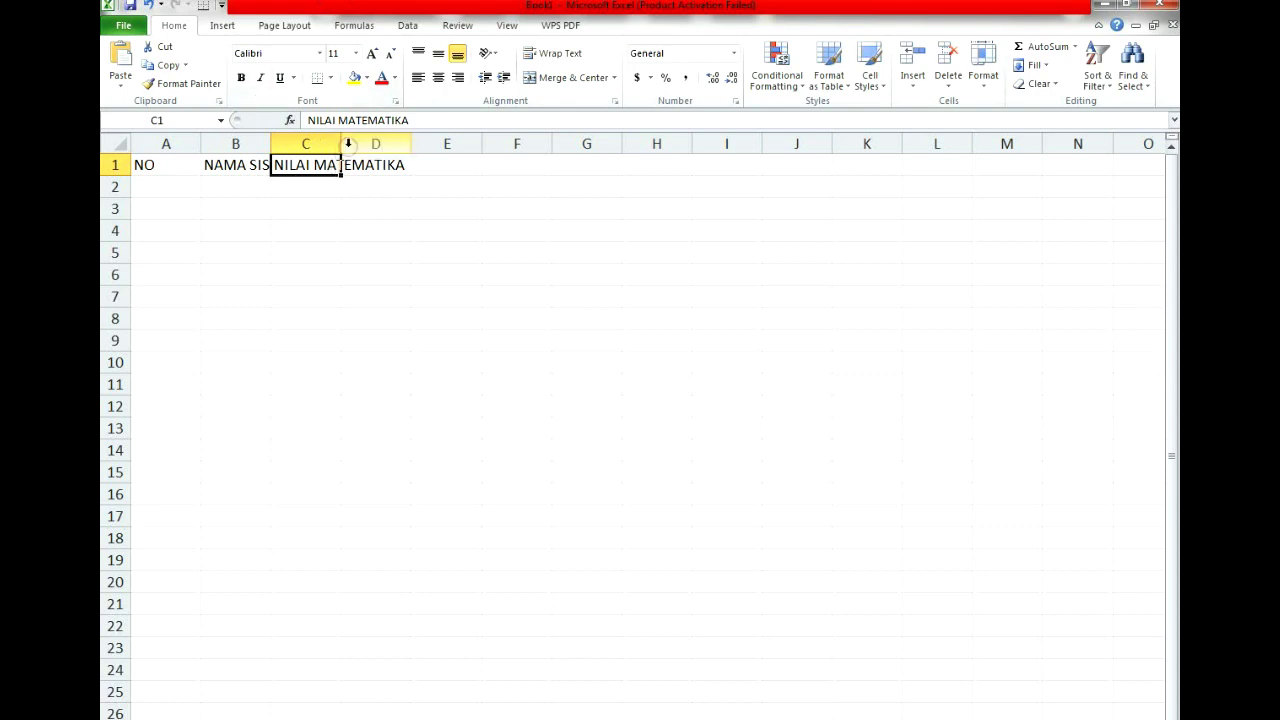
- Widen columns B and C to fit their headers and narrow column A to fit NO
{"action": "left_click_drag", "start_coordinate": [341, 143], "coordinate": [411, 141]}
{"action": "left_click_drag", "start_coordinate": [271, 143], "coordinate": [371, 143]}
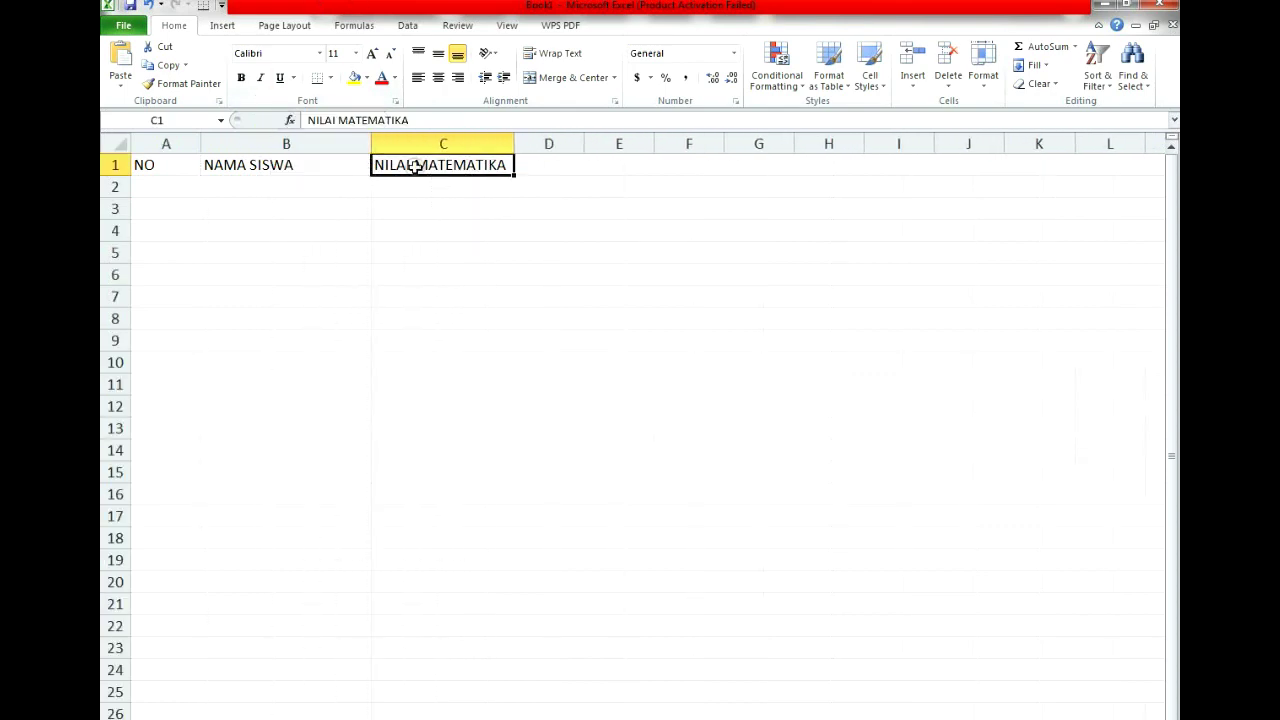
{"action": "left_click", "coordinate": [457, 248]}
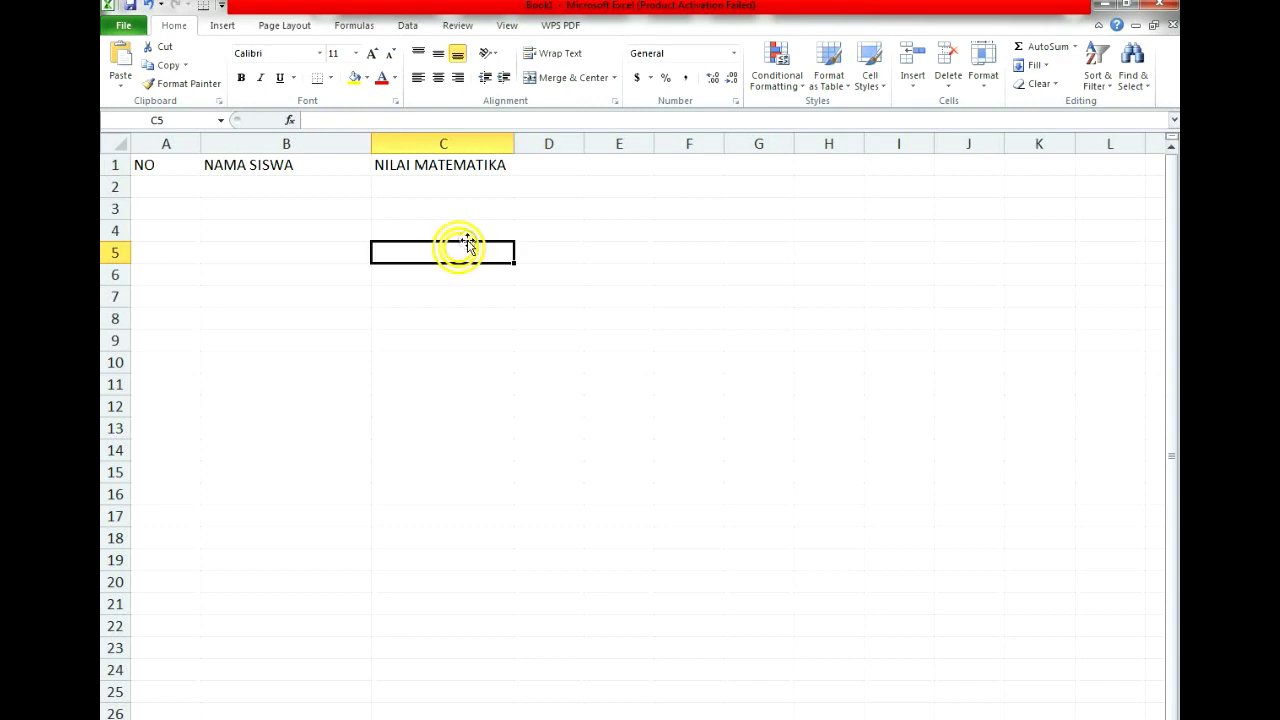
{"action": "left_click", "coordinate": [550, 167]}
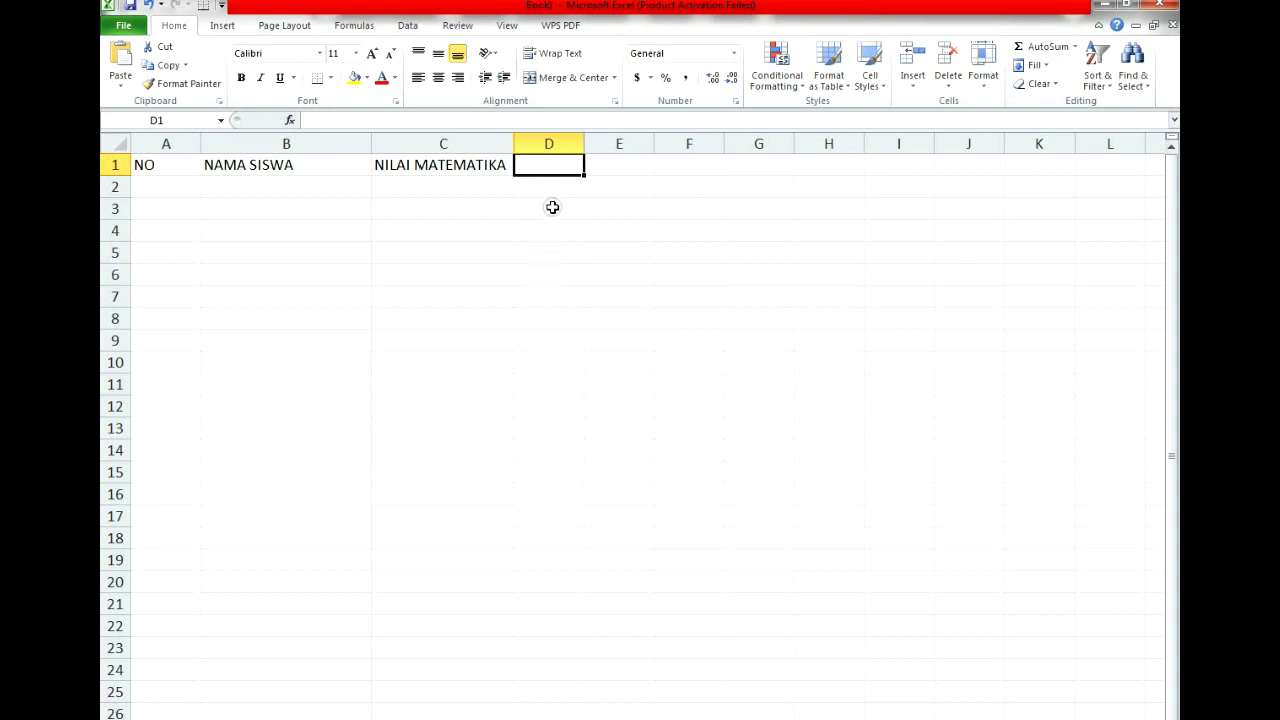
{"action": "left_click", "coordinate": [468, 209]}
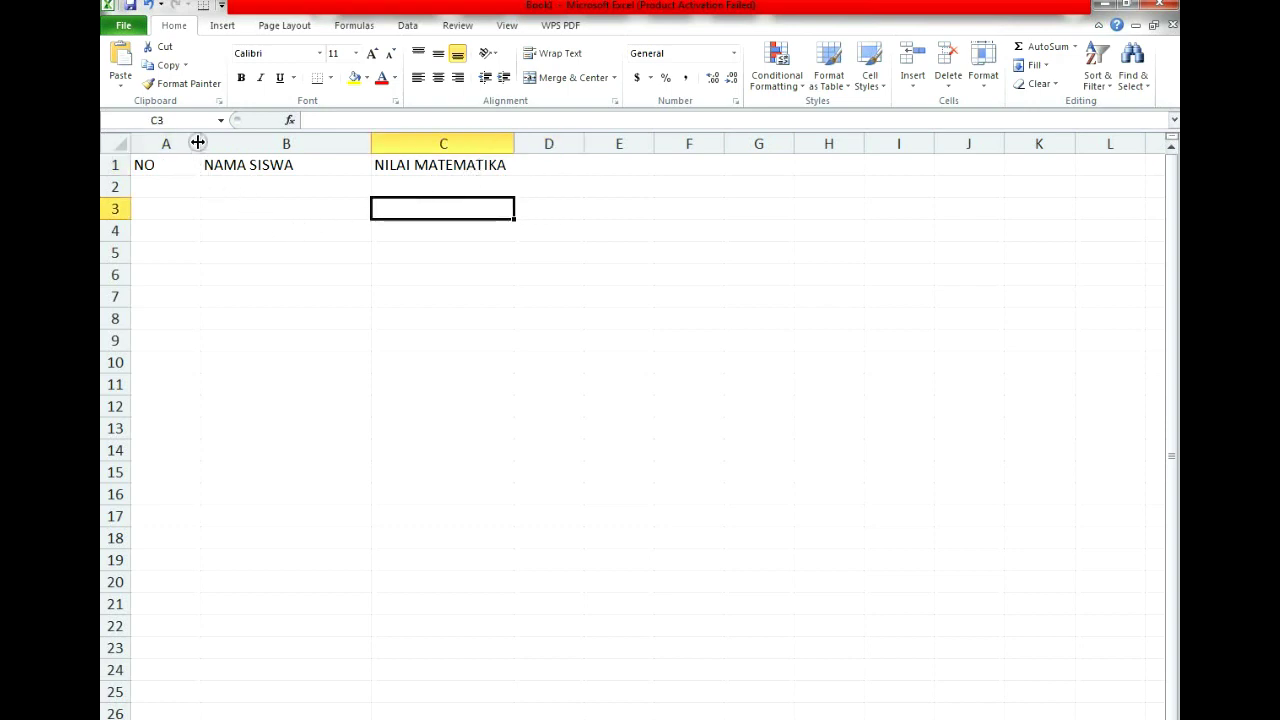
{"action": "left_click_drag", "start_coordinate": [198, 142], "coordinate": [158, 142]}
- Enter 1 in A2 and fill in the first three students' names in B2:B4
{"action": "left_click", "coordinate": [147, 187]}
{"action": "type", "text": "1"}
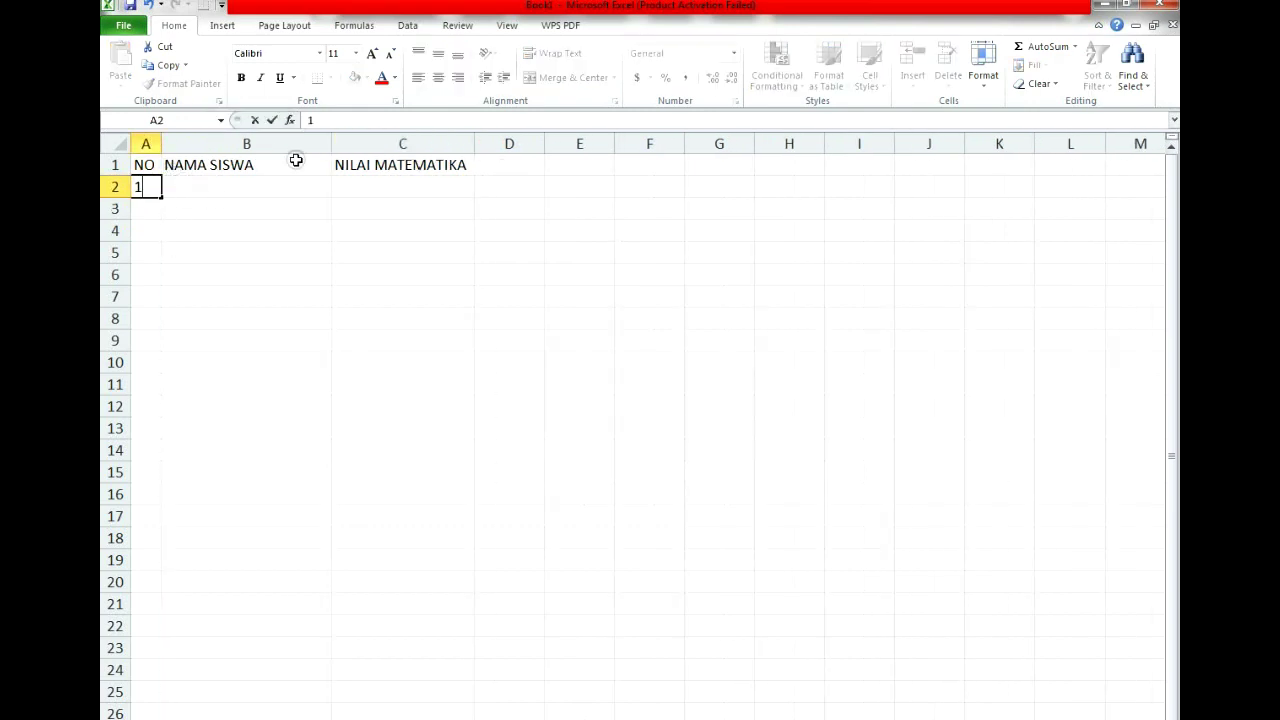
{"action": "key", "text": "Tab"}
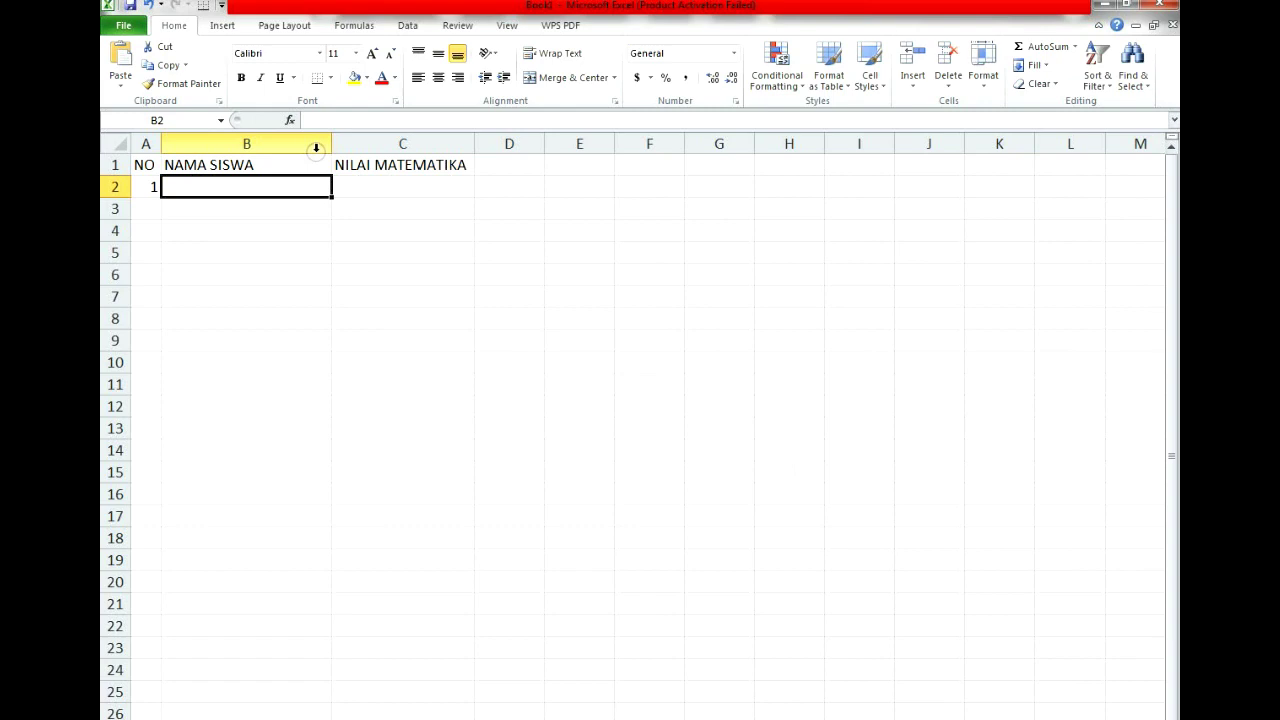
{"action": "type", "text": "SINTA"}
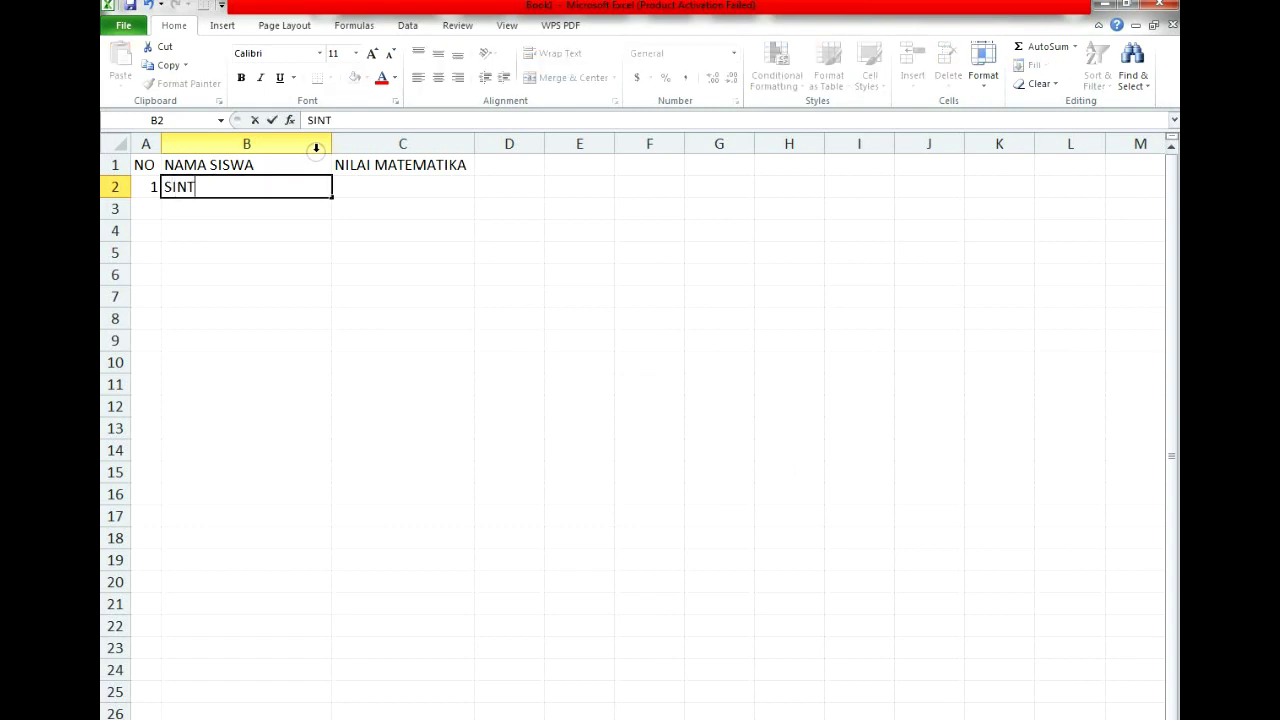
{"action": "key", "text": "Return"}
{"action": "type", "text": "FATMA"}
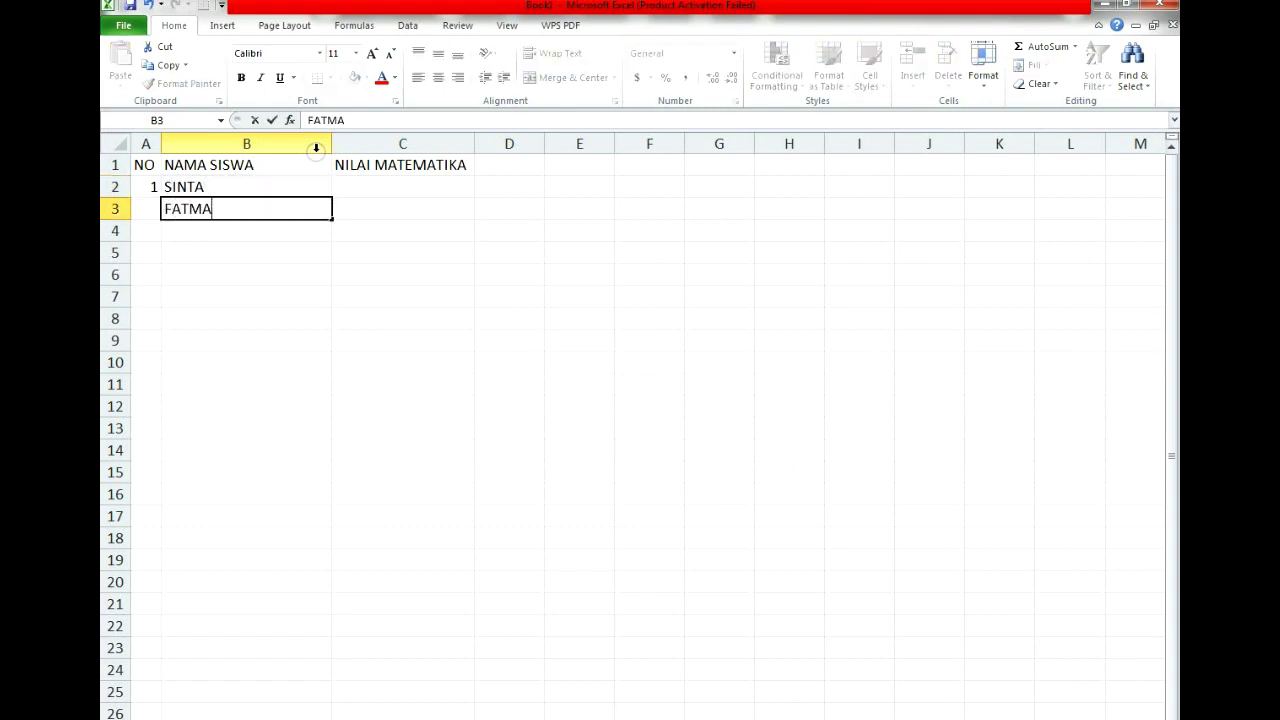
{"action": "key", "text": "Return"}
{"action": "type", "text": "HENDRA"}
{"action": "key", "text": "Return"}
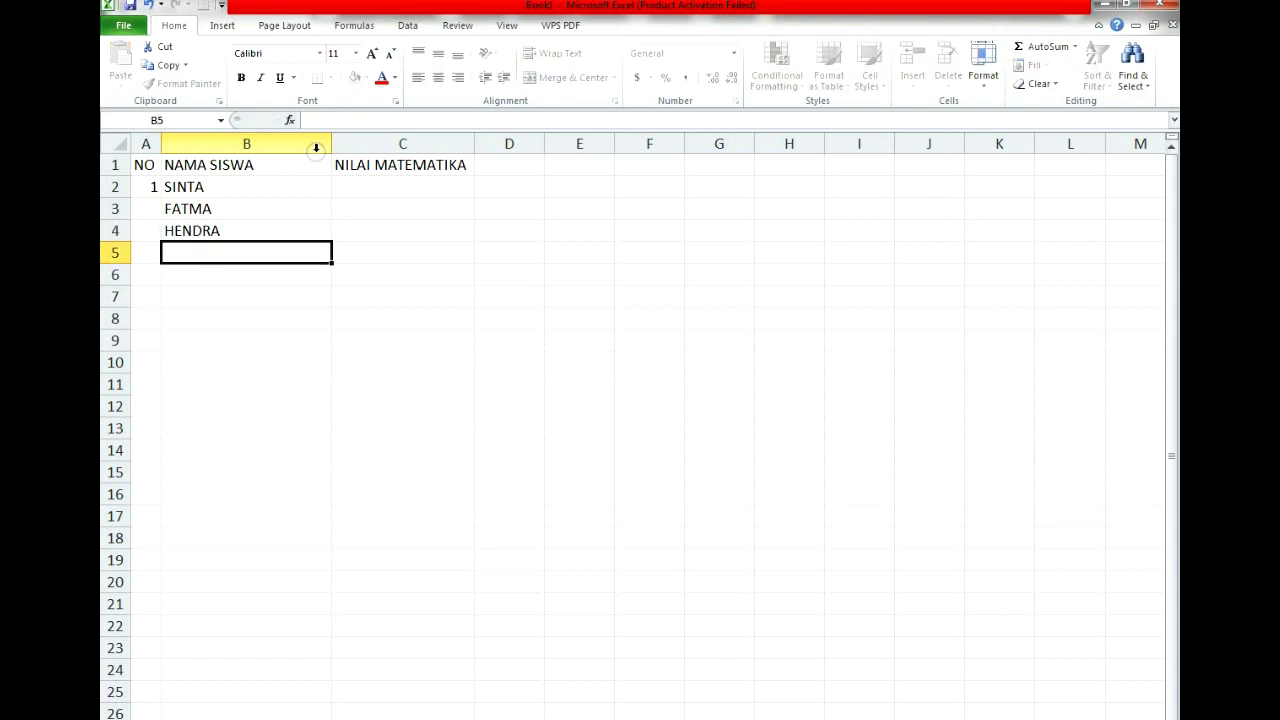
- Fill in four more student names in B5:B8
{"action": "type", "text": "AYU"}
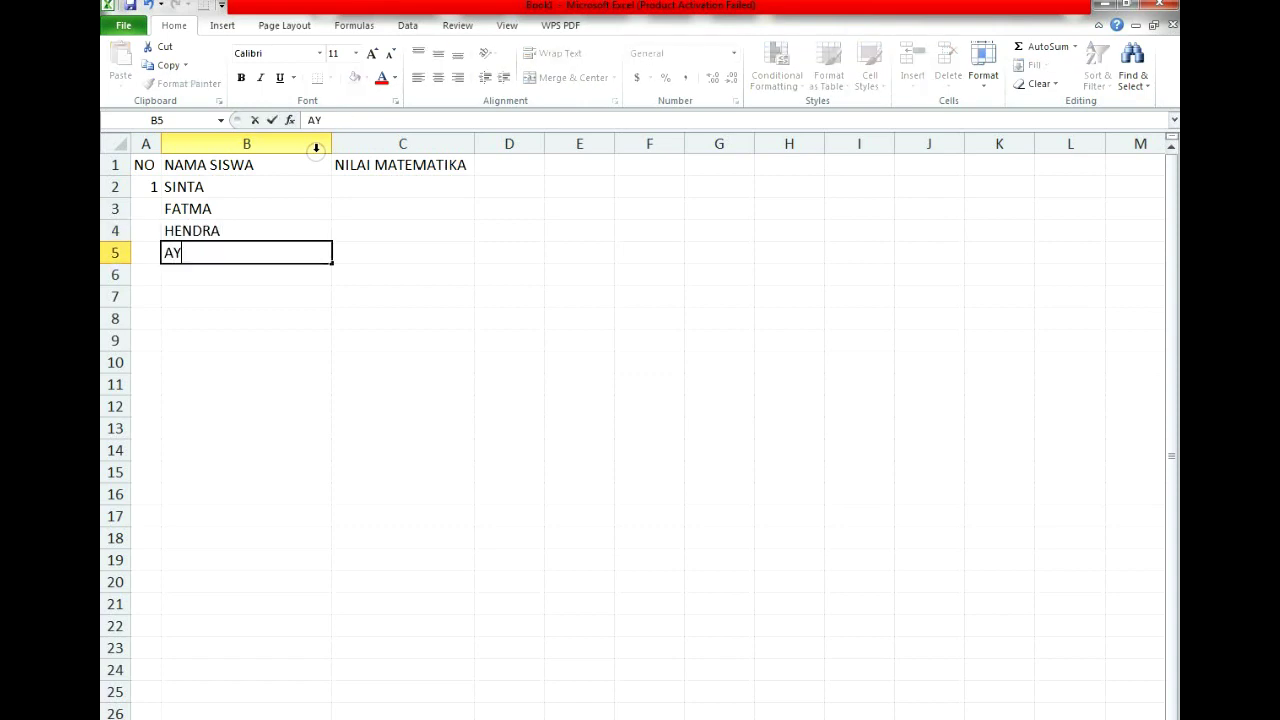
{"action": "key", "text": "Return"}
{"action": "type", "text": "FIRMAN"}
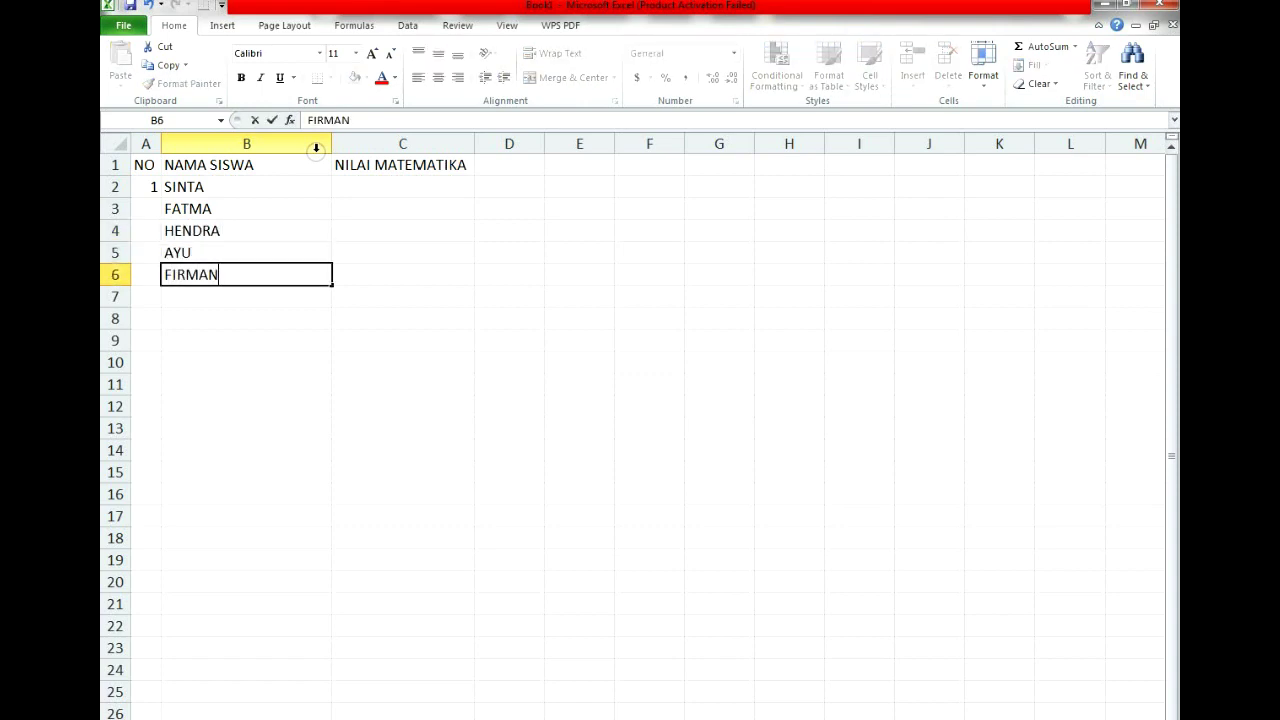
{"action": "key", "text": "Return"}
{"action": "type", "text": "JAYA"}
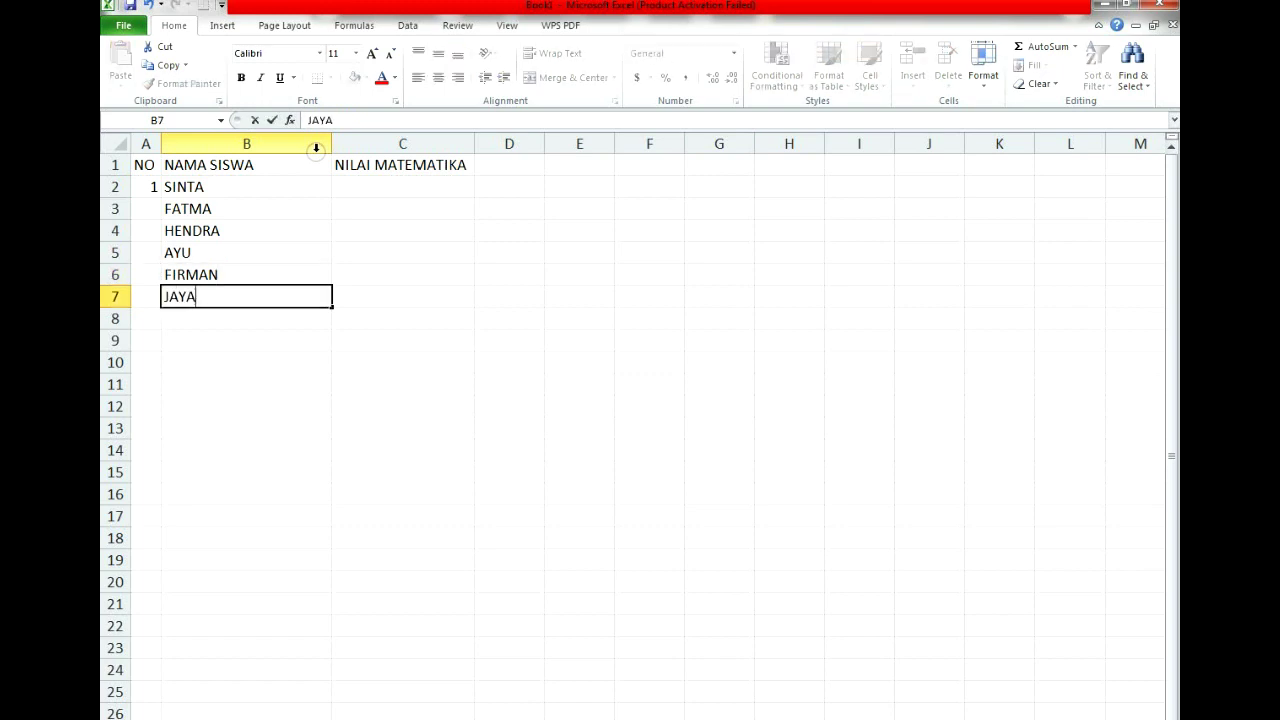
{"action": "key", "text": "Return"}
{"action": "type", "text": "DACI"}
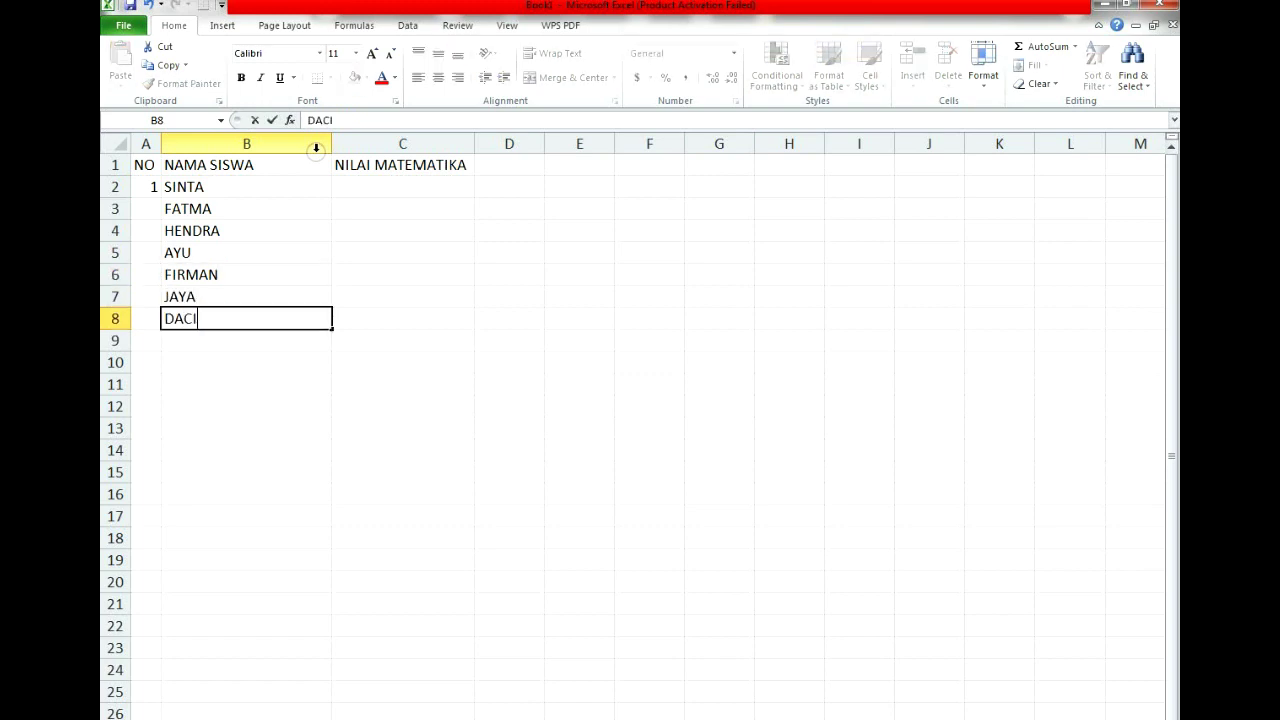
{"action": "key", "text": "BackSpace"}
{"action": "key", "text": "BackSpace"}
{"action": "type", "text": "VID"}
{"action": "key", "text": "Return"}
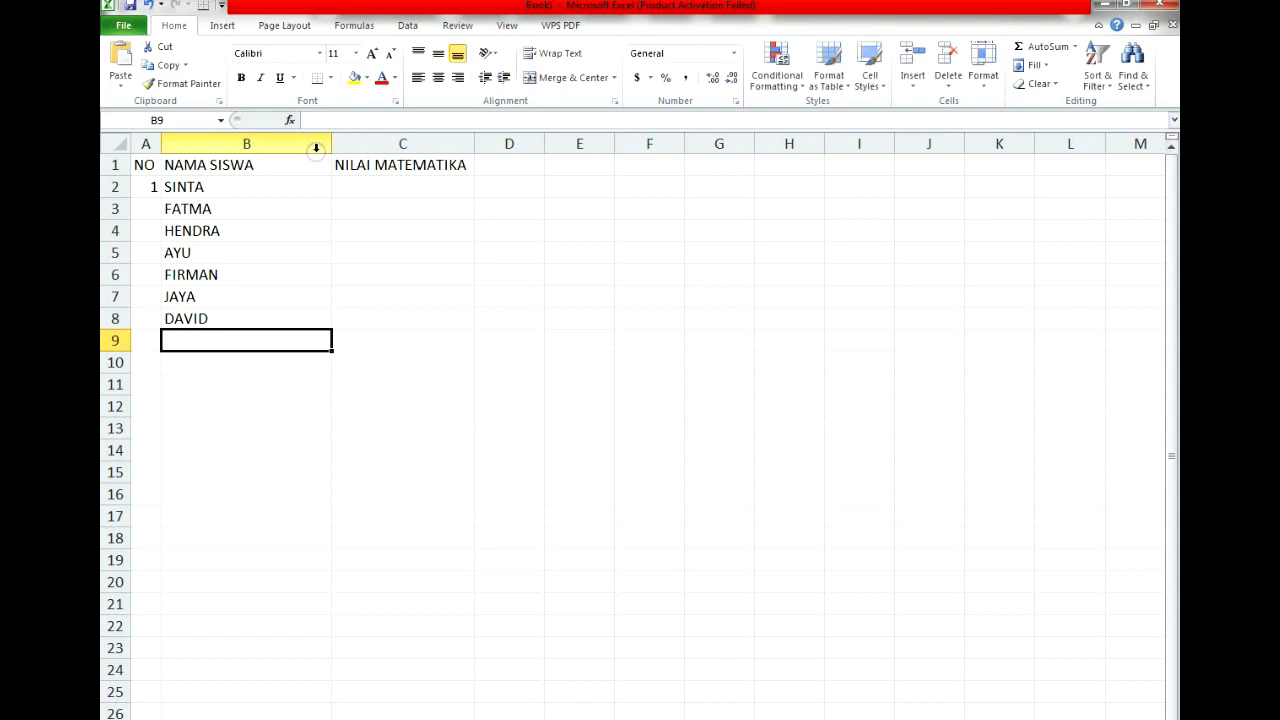
- Number the remaining students 2 through 7 in A3:A8
{"action": "key", "text": "Up"}
{"action": "key", "text": "Left"}
{"action": "key", "text": "ctrl+Up"}
{"action": "key", "text": "Down"}
{"action": "type", "text": "2"}
{"action": "key", "text": "Return"}
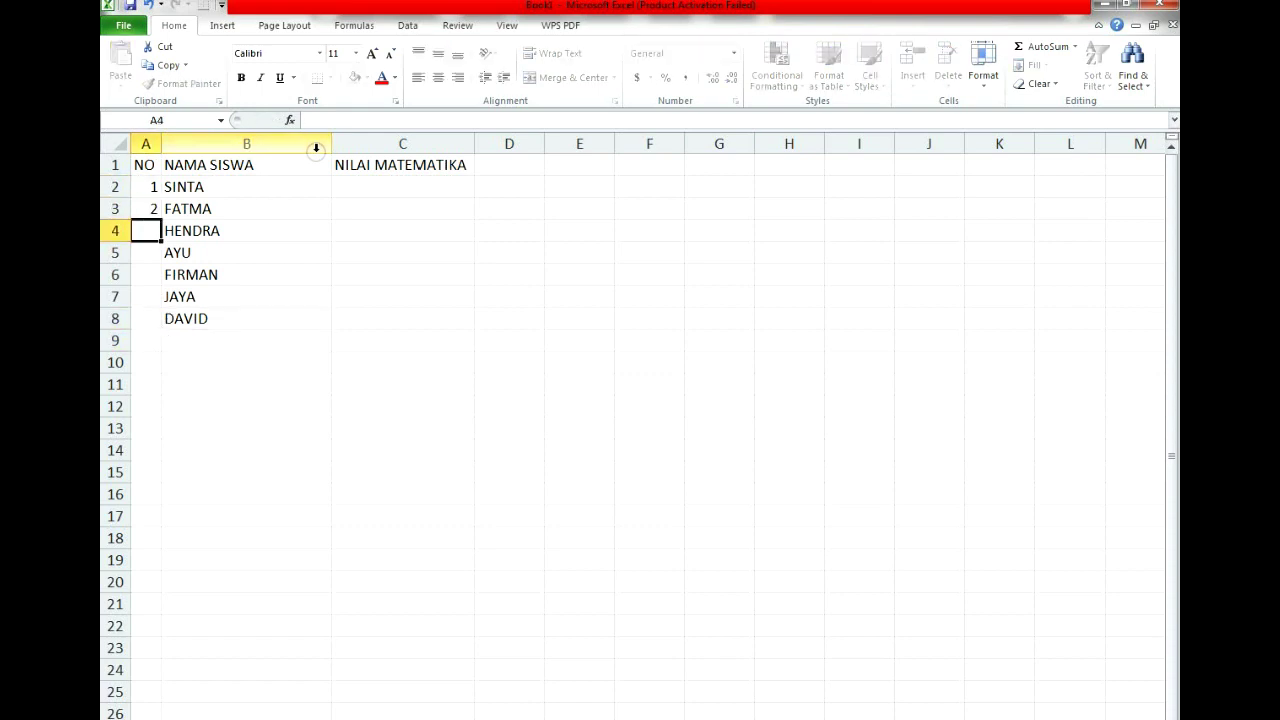
{"action": "type", "text": "3"}
{"action": "key", "text": "Return"}
{"action": "type", "text": "4"}
{"action": "key", "text": "Return"}
{"action": "type", "text": "5 56"}
{"action": "key", "text": "Up"}
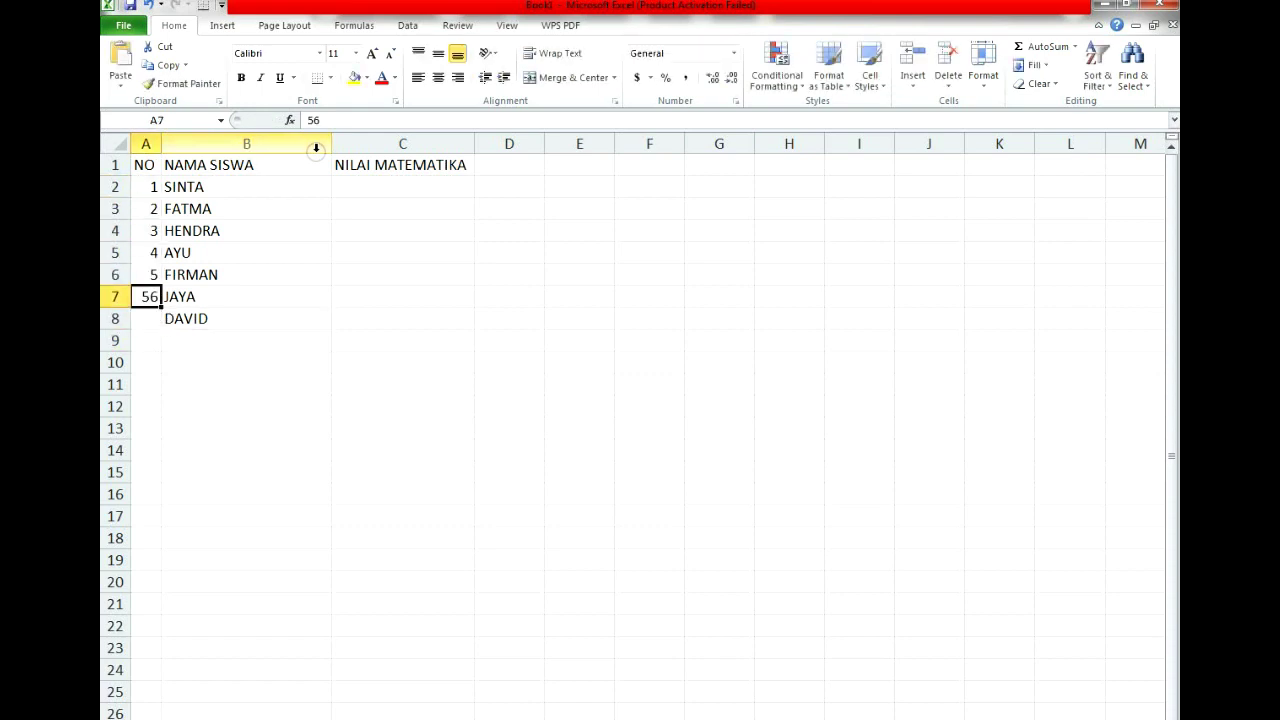
{"action": "type", "text": "6"}
{"action": "key", "text": "Return"}
{"action": "type", "text": "7"}
{"action": "key", "text": "Return"}
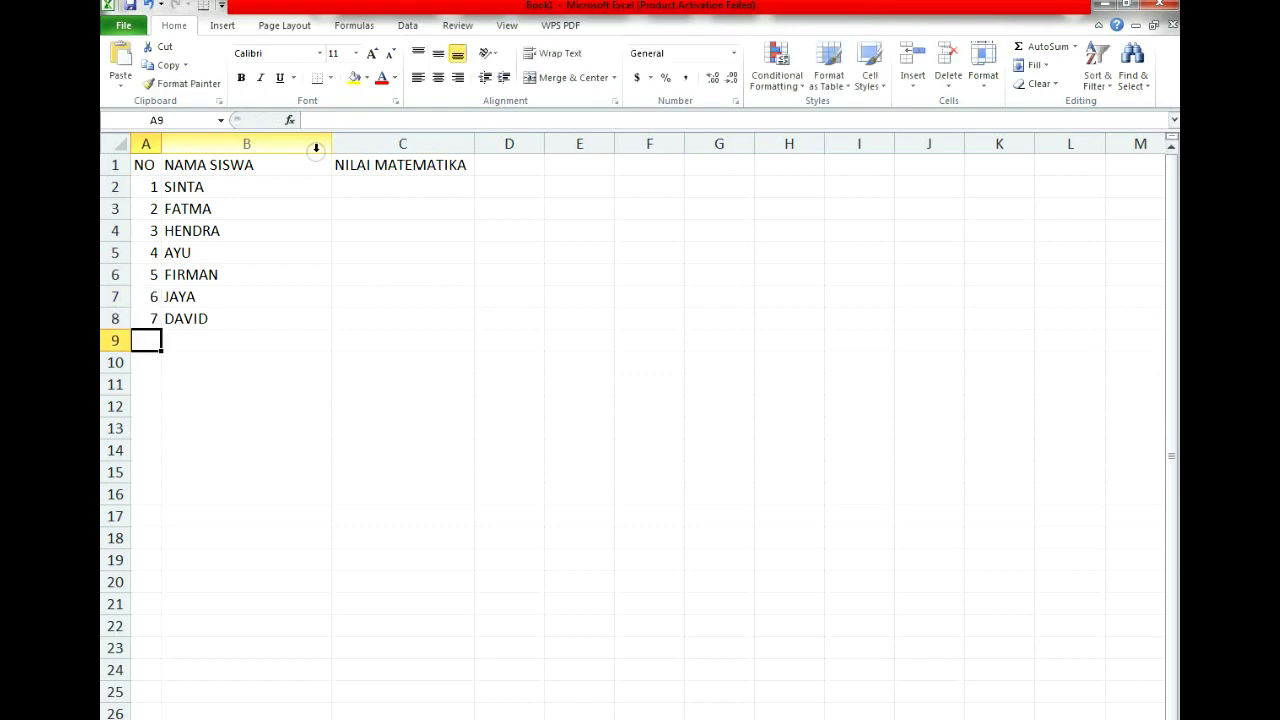
{"action": "key", "text": "Up"}
{"action": "key", "text": "Right"}
{"action": "key", "text": "Right"}
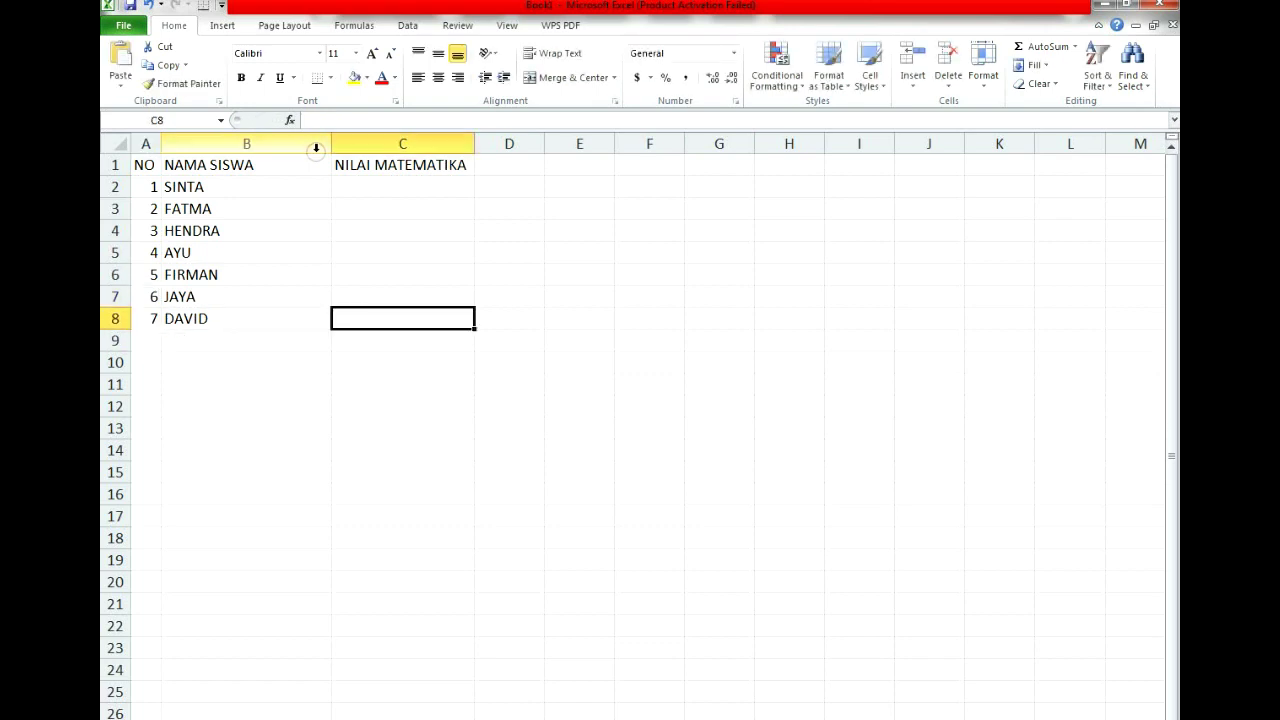
{"action": "key", "text": "Up"}
{"action": "key", "text": "Up"}
{"action": "key", "text": "Up"}
{"action": "key", "text": "Up"}
{"action": "key", "text": "Up"}
{"action": "key", "text": "Up"}
{"action": "key", "text": "Up"}
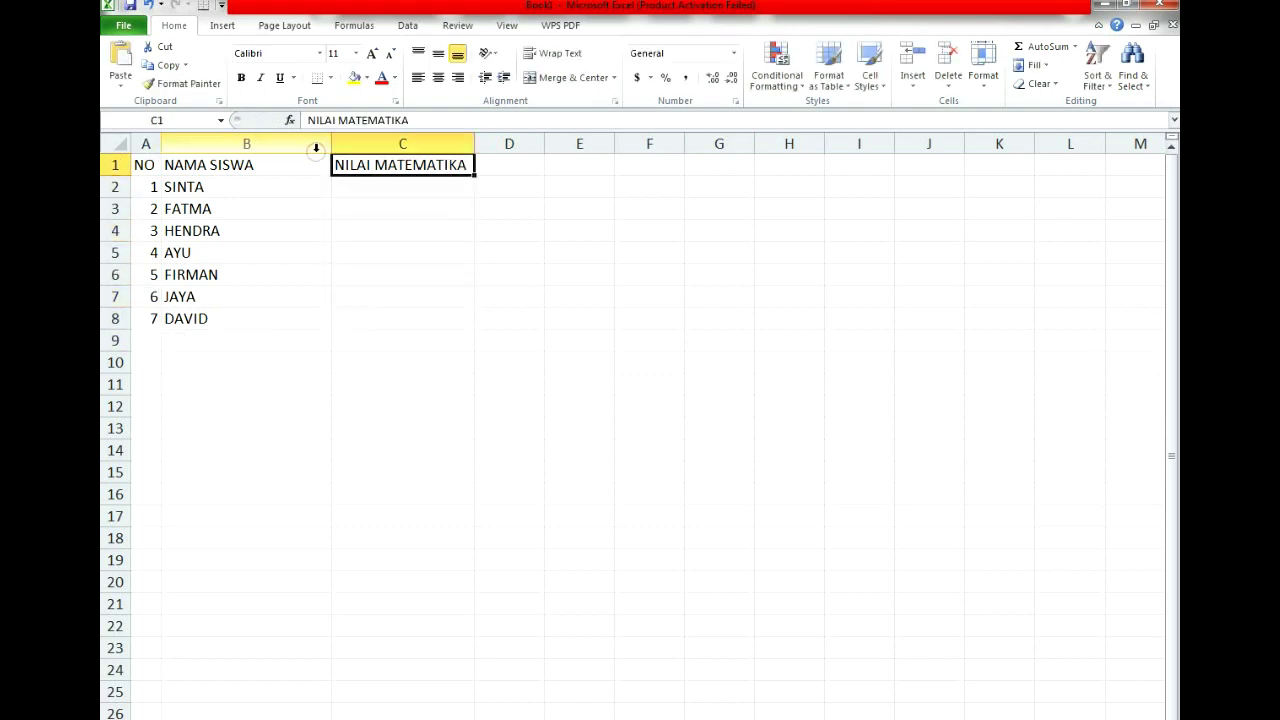
{"action": "left_click", "coordinate": [411, 208]}
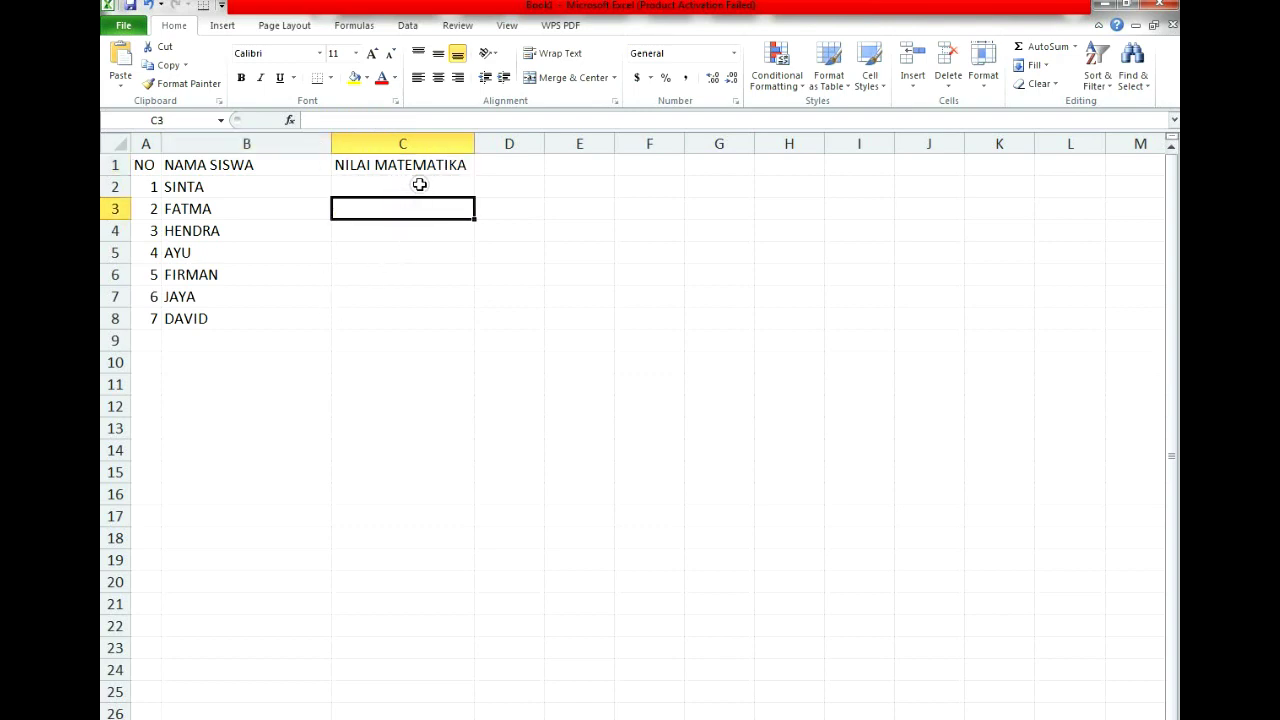
- Center the student numbers in A2:A8 horizontally
{"action": "left_click_drag", "start_coordinate": [145, 187], "coordinate": [172, 322]}
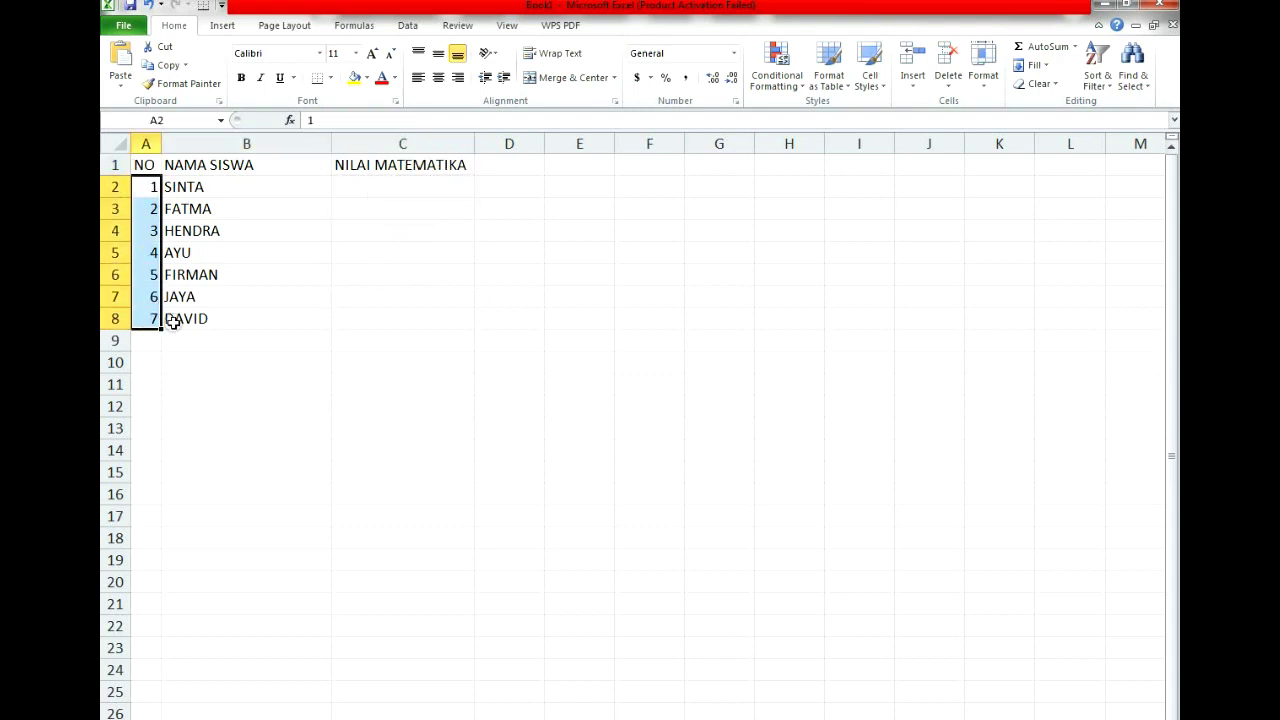
{"action": "left_click", "coordinate": [433, 72]}
{"action": "left_click", "coordinate": [441, 257]}
{"action": "left_click", "coordinate": [428, 186]}
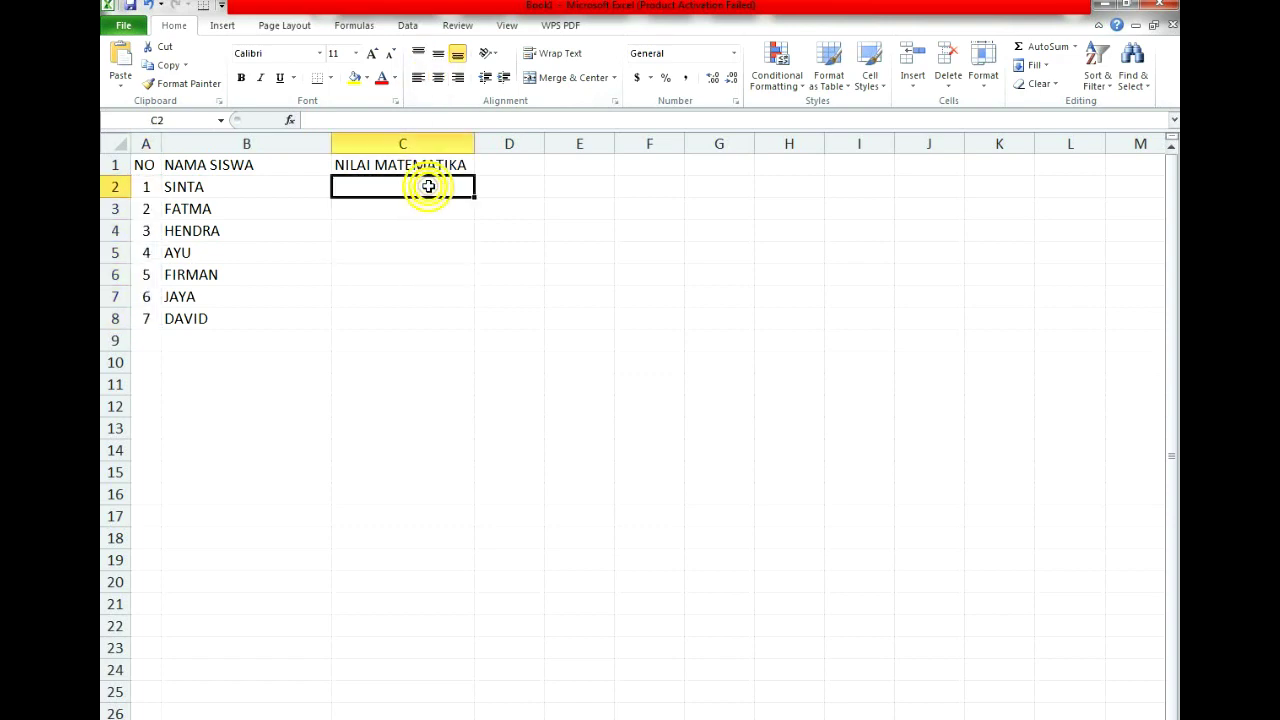
- Insert a blank row above the header row
{"action": "left_click", "coordinate": [113, 164]}
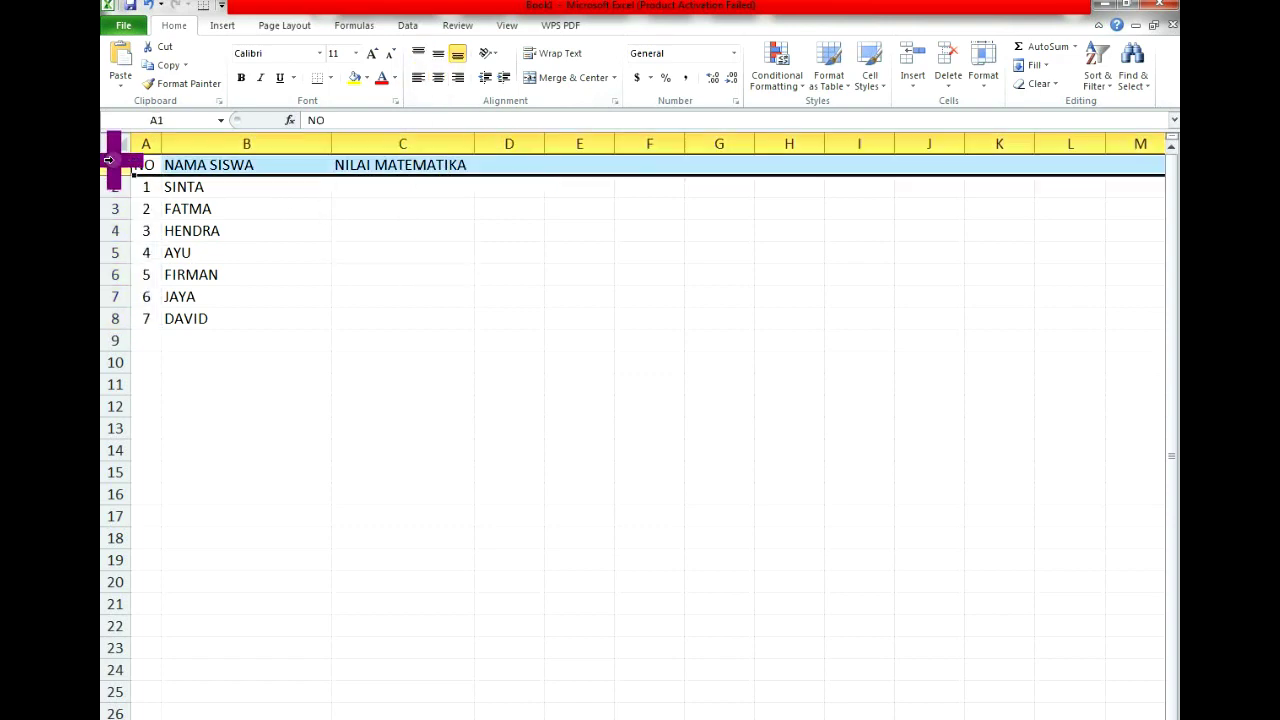
{"action": "right_click", "coordinate": [110, 160]}
{"action": "left_click", "coordinate": [80, 268]}
{"action": "left_click", "coordinate": [338, 254]}
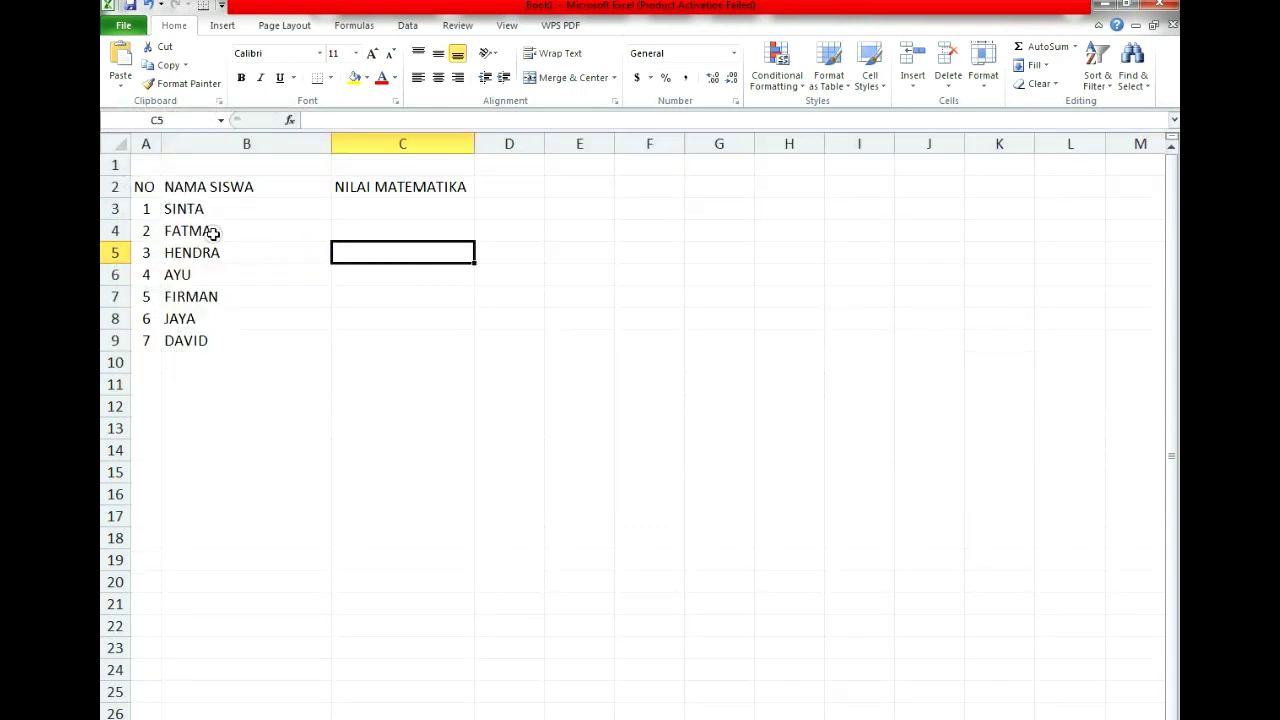
- Enter 5 in C3 as the first student's mathematics score
{"action": "left_click", "coordinate": [357, 210]}
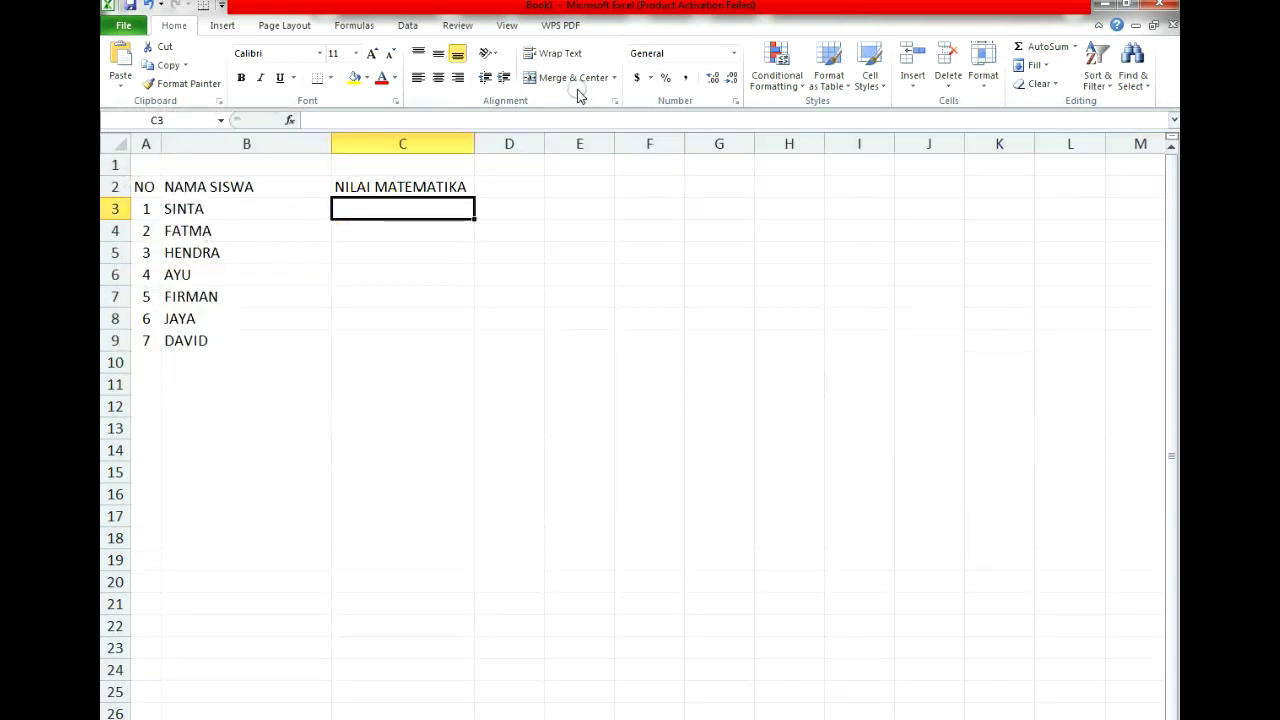
{"action": "type", "text": "5"}
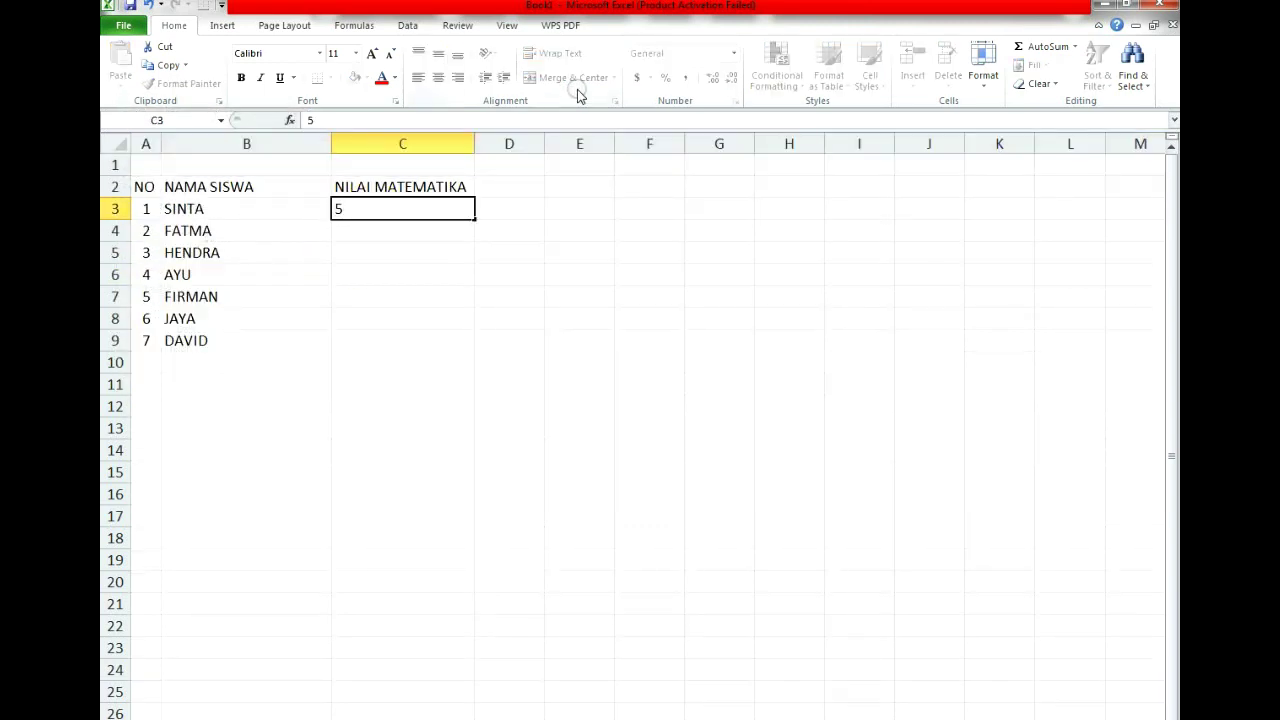
{"action": "key", "text": "Return"}
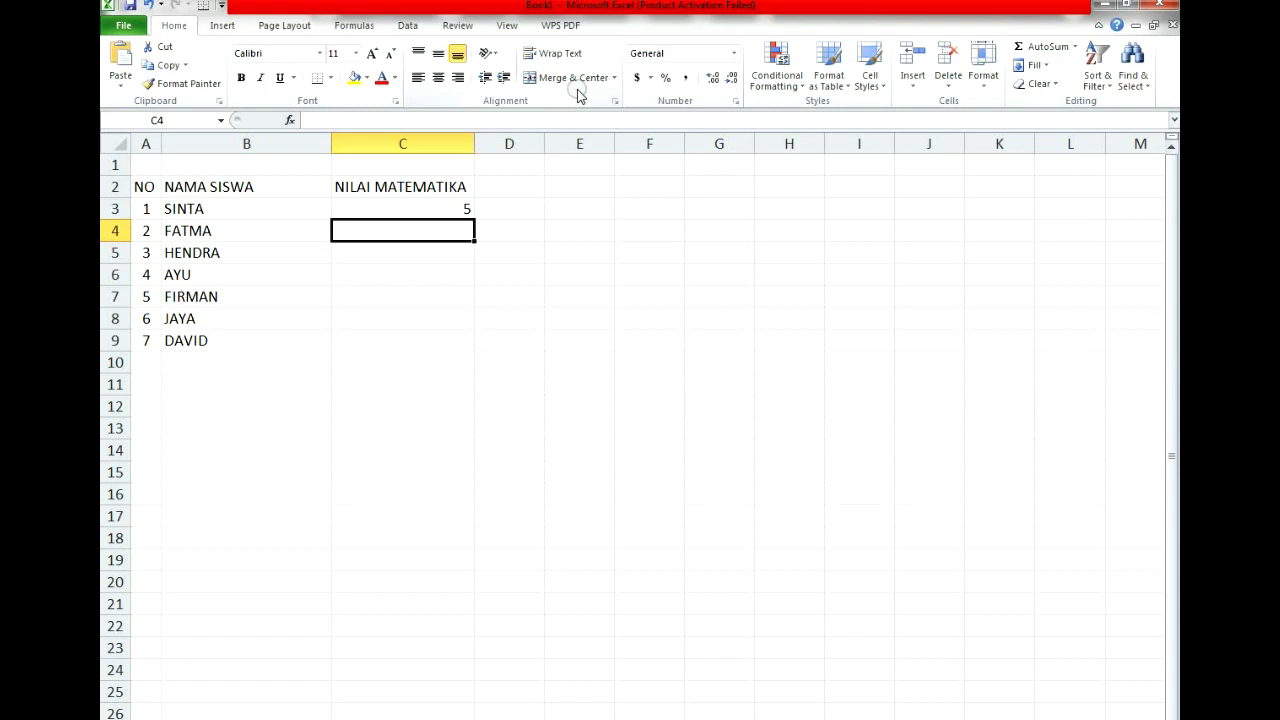
- Enter the remaining mathematics scores 7, 4, 6, 6, 5 and 7 in C4:C9
{"action": "type", "text": "7"}
{"action": "key", "text": "Return"}
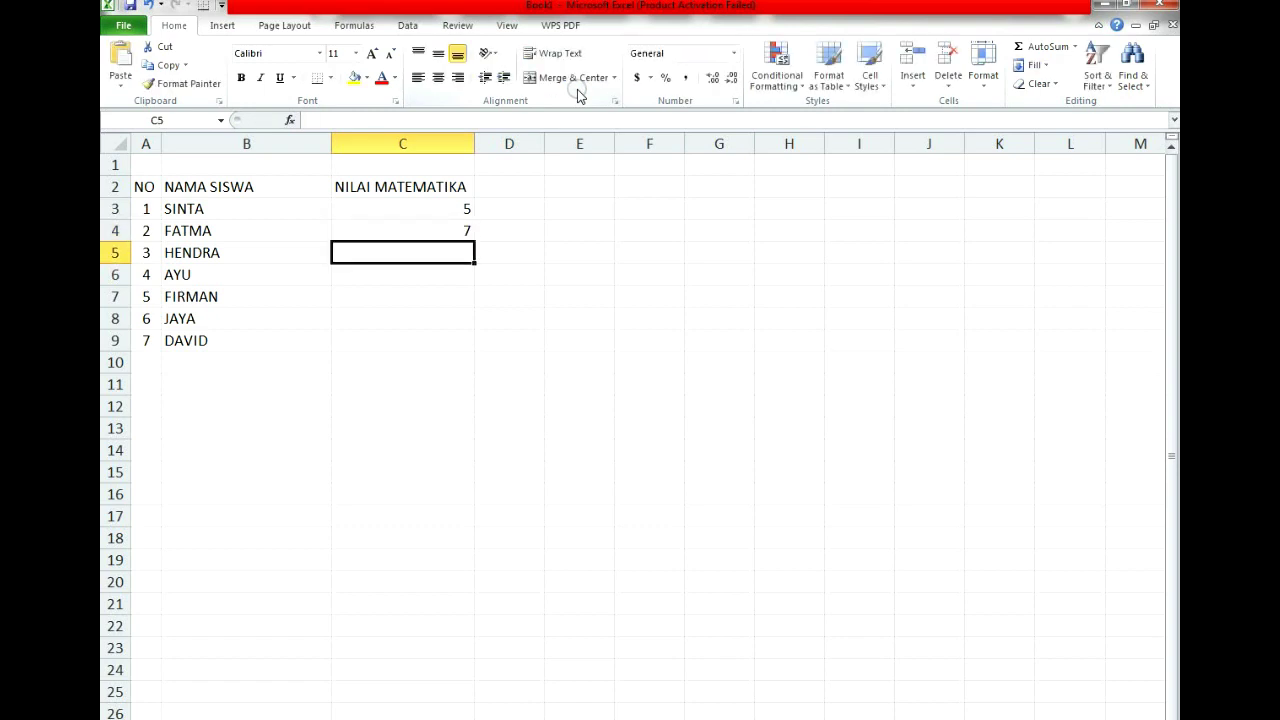
{"action": "type", "text": "4"}
{"action": "key", "text": "Return"}
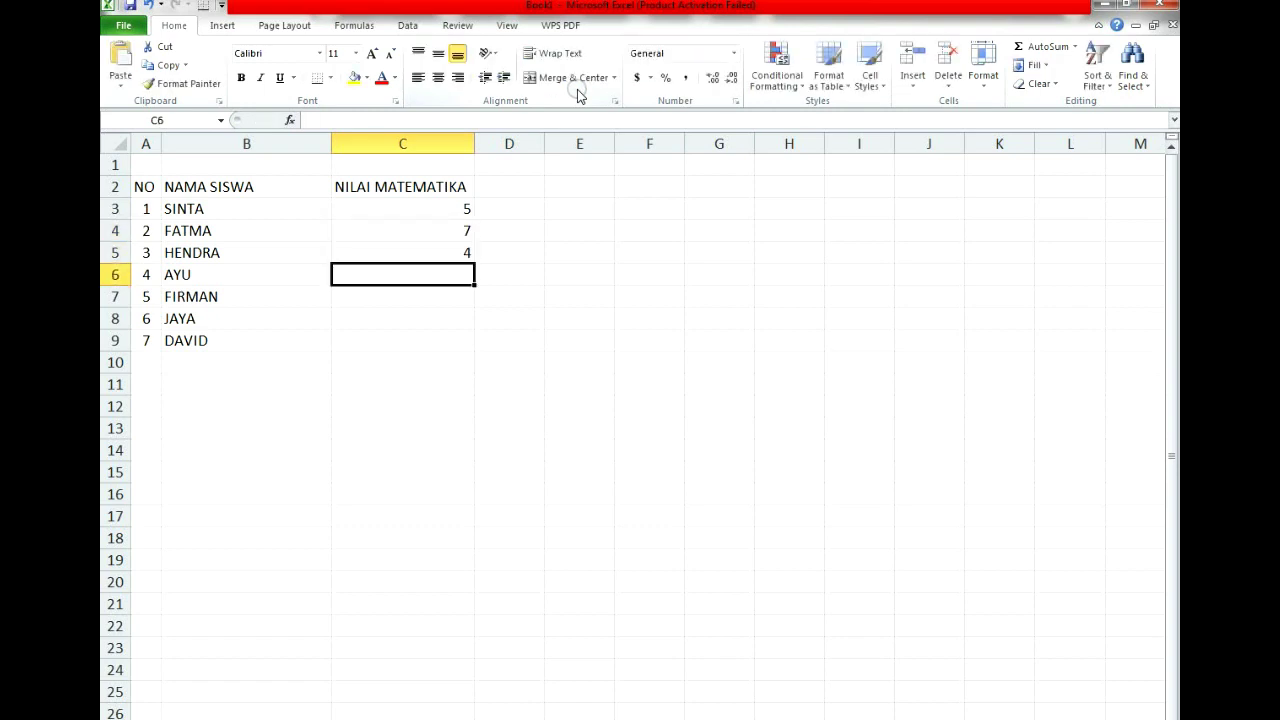
{"action": "type", "text": "6"}
{"action": "key", "text": "Return"}
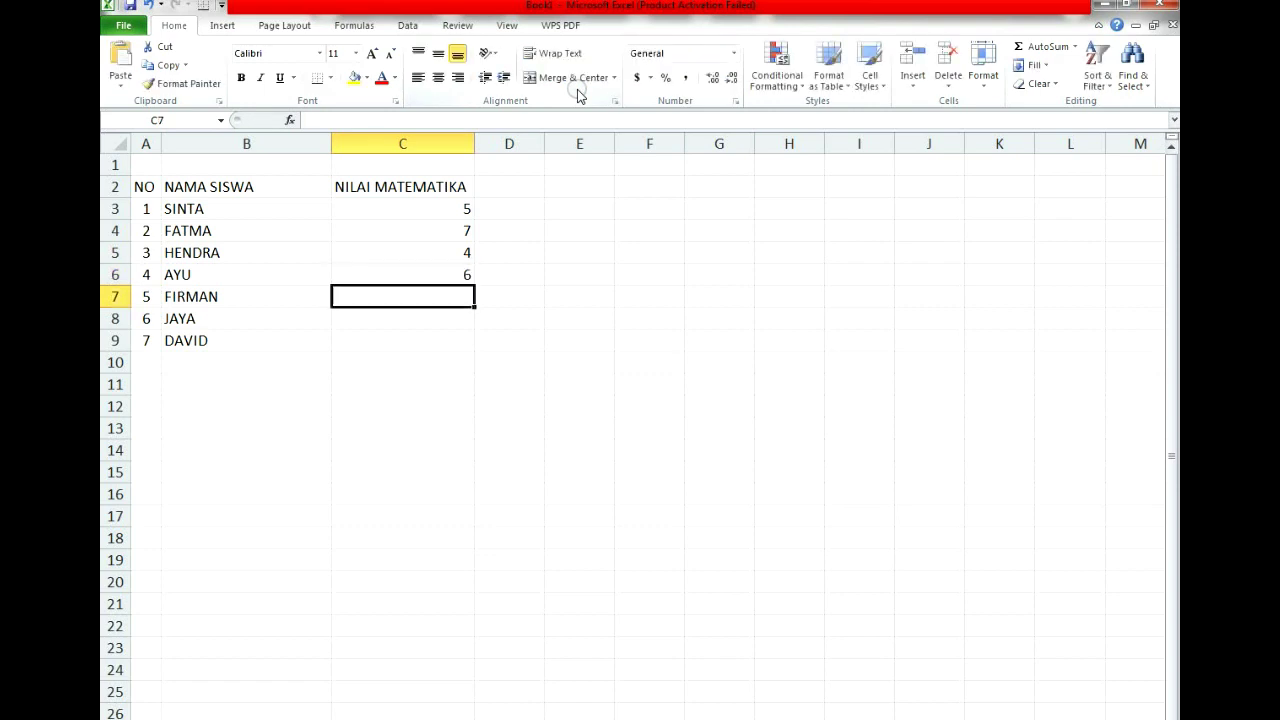
{"action": "type", "text": "6"}
{"action": "key", "text": "Return"}
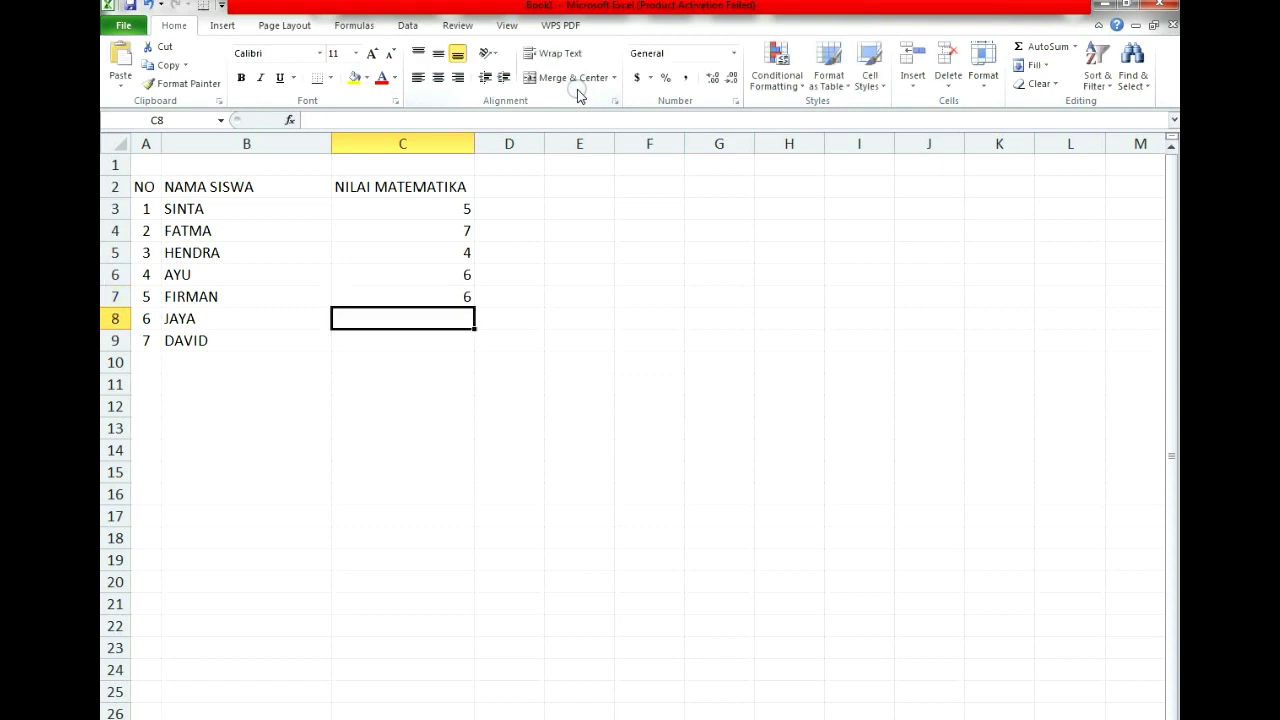
{"action": "type", "text": "5"}
{"action": "key", "text": "Return"}
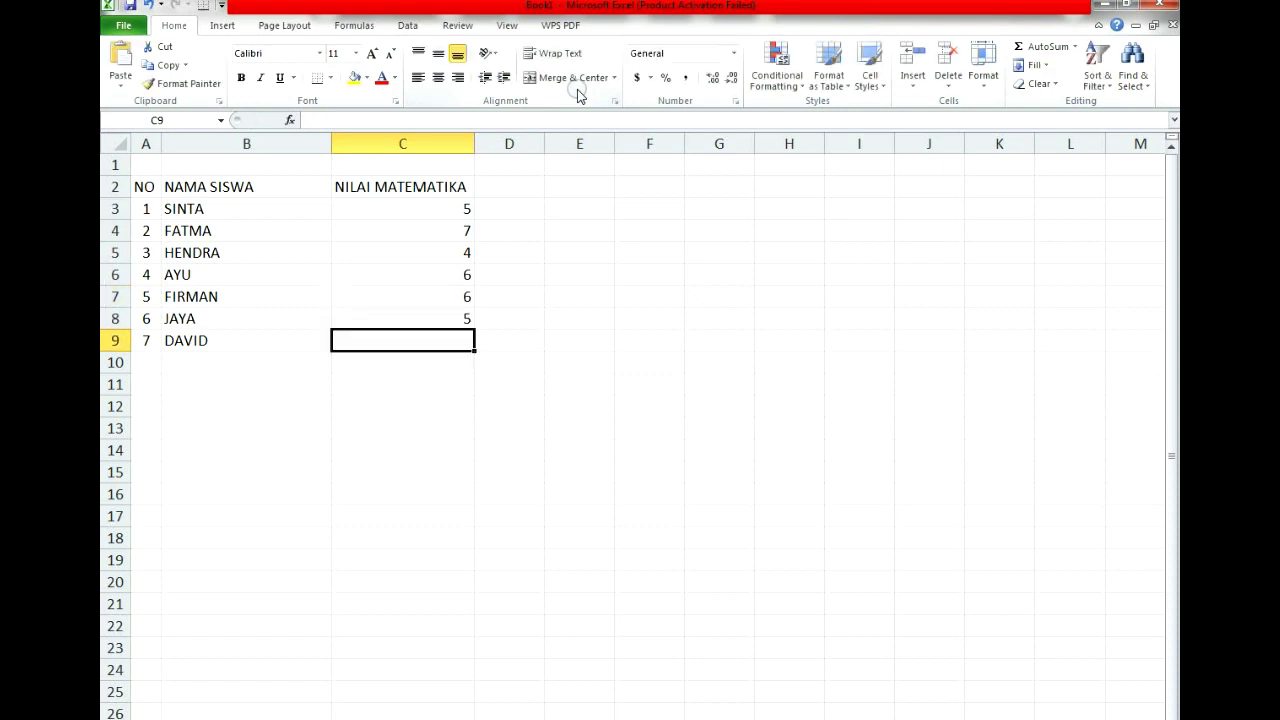
{"action": "type", "text": "7"}
{"action": "key", "text": "Return"}
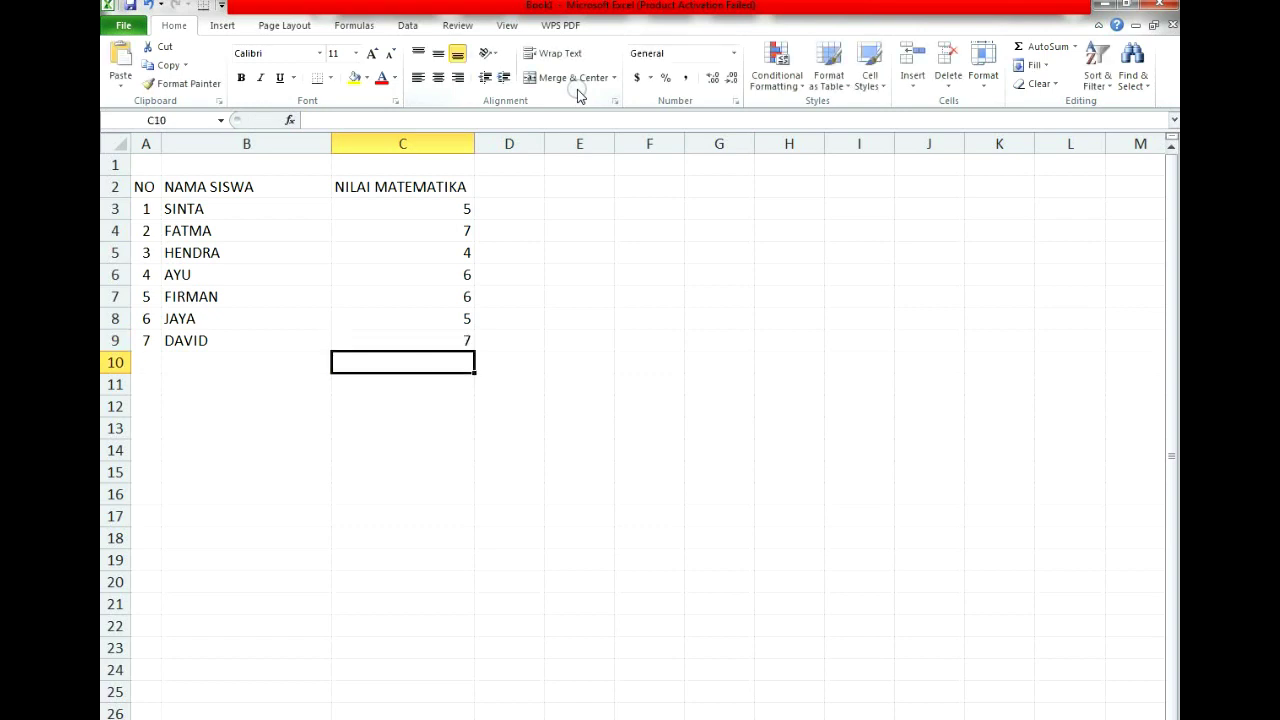
- Widen column D to roughly the width of column C, and center the mathematics scores in C3:C9 horizontally
{"action": "left_click", "coordinate": [497, 195]}
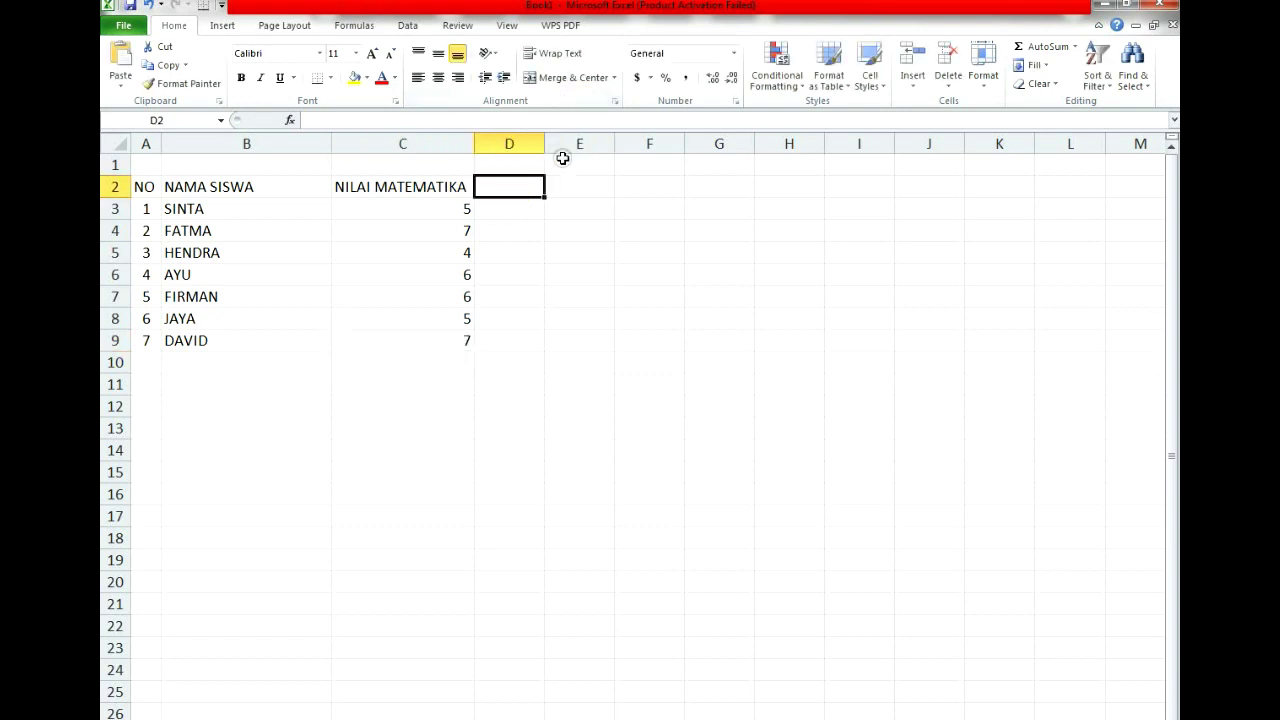
{"action": "left_click_drag", "start_coordinate": [549, 139], "coordinate": [628, 139]}
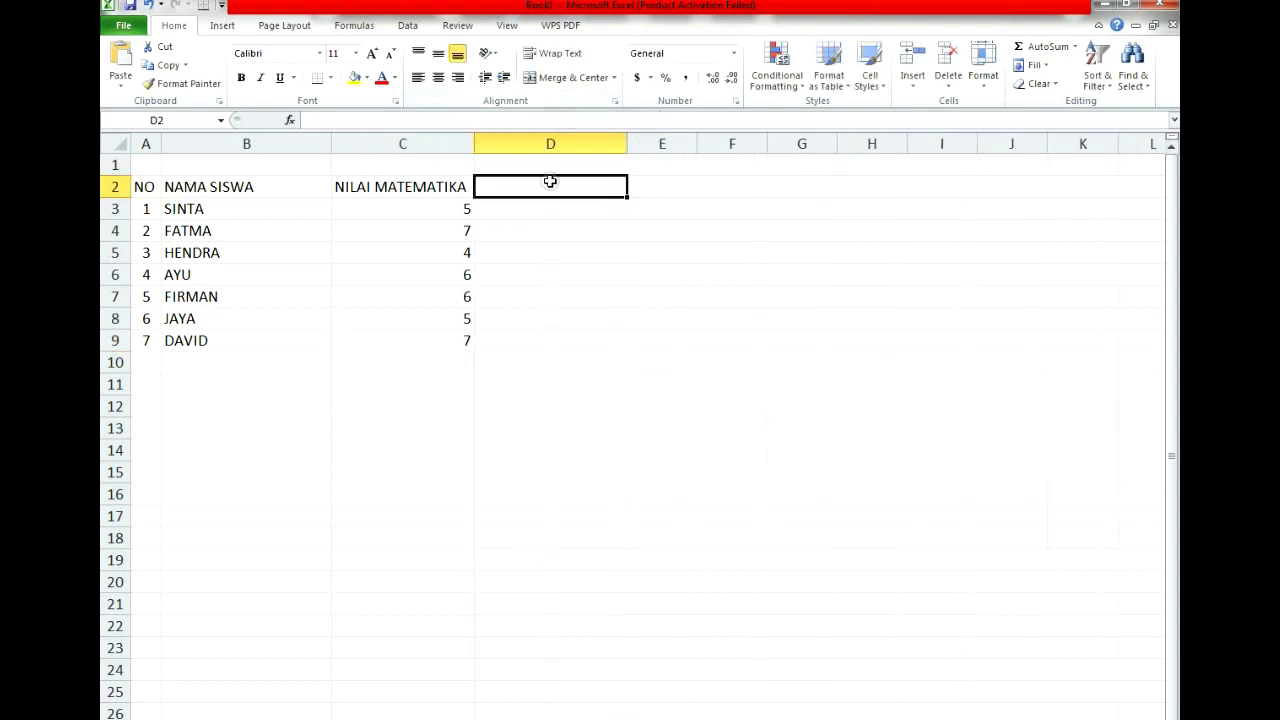
{"action": "left_click", "coordinate": [438, 208]}
{"action": "left_click_drag", "start_coordinate": [438, 208], "coordinate": [440, 340]}
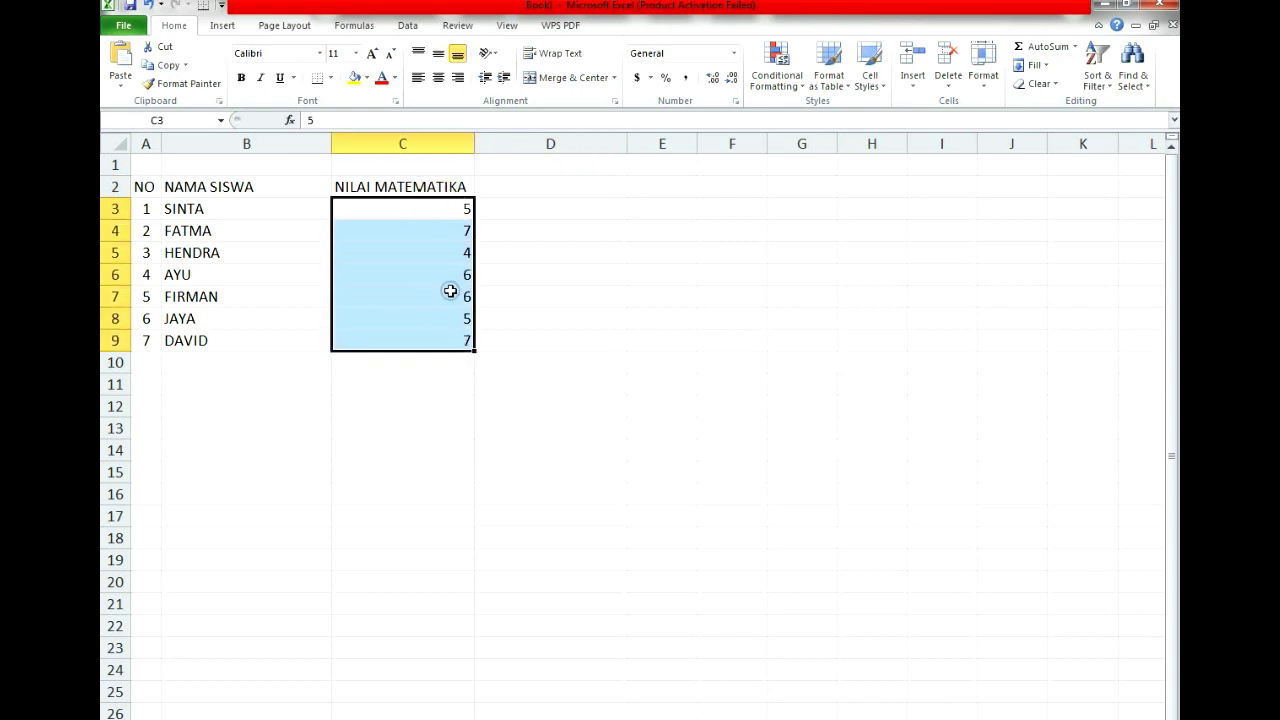
{"action": "left_click", "coordinate": [438, 77]}
- Add the column header KETERANGAN in D2 and center it horizontally
{"action": "left_click", "coordinate": [561, 182]}
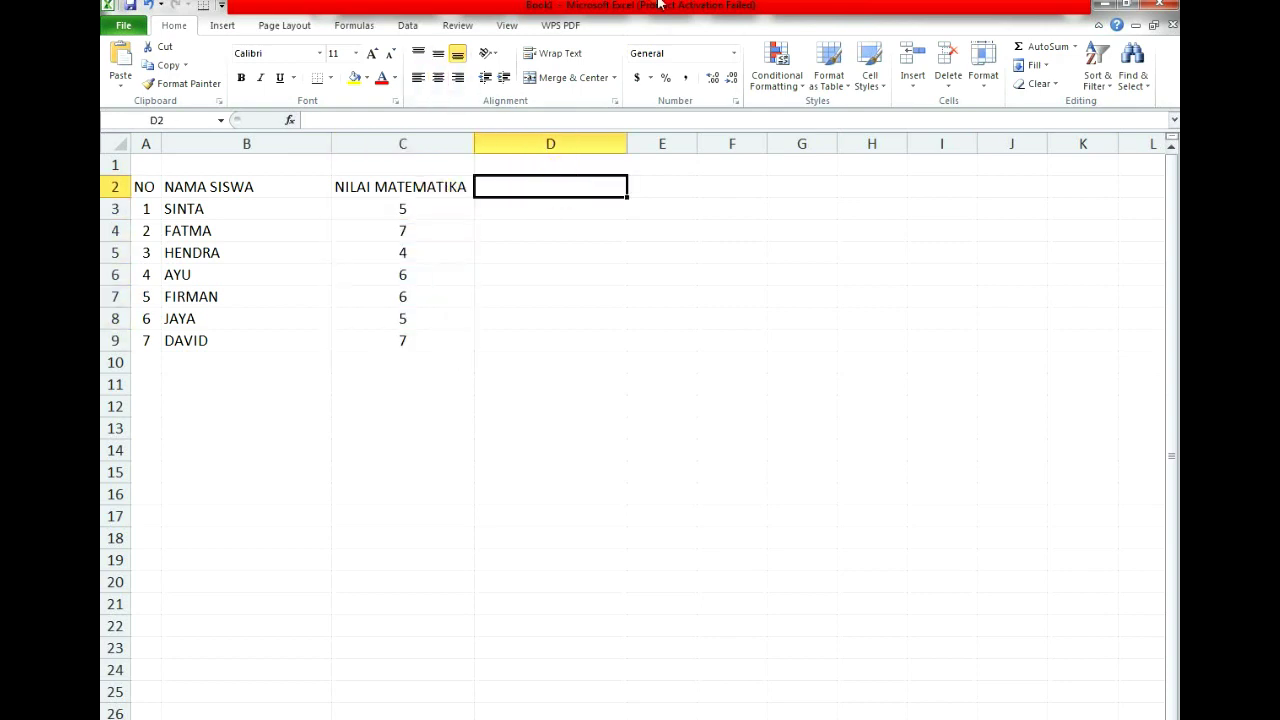
{"action": "type", "text": "KETERANGAN"}
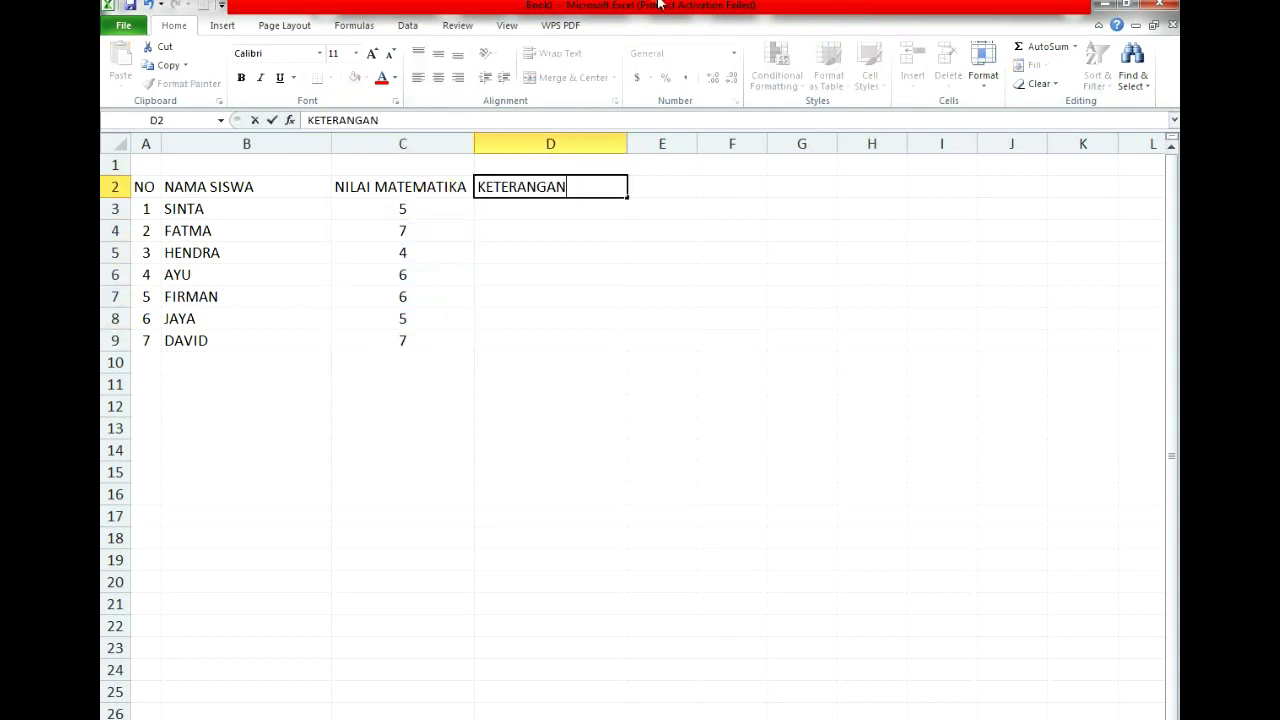
{"action": "key", "text": "Return"}
{"action": "key", "text": "Up"}
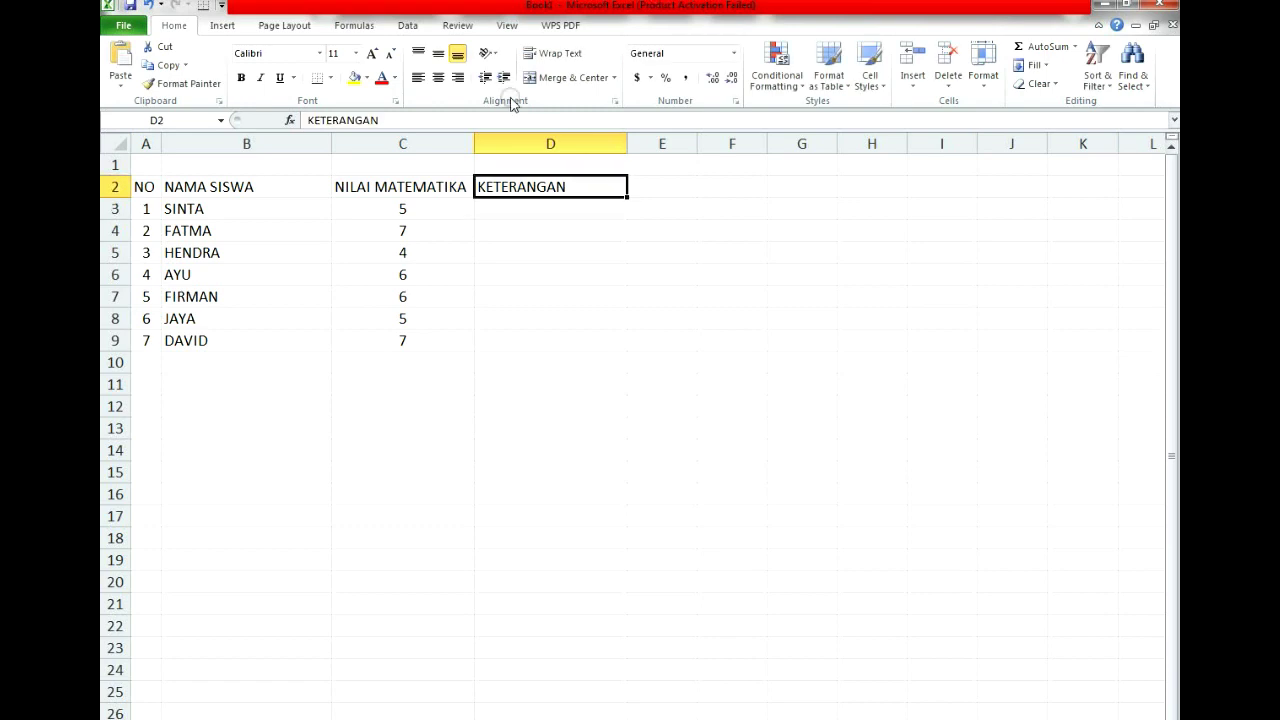
{"action": "left_click", "coordinate": [438, 77]}
{"action": "left_click", "coordinate": [556, 235]}
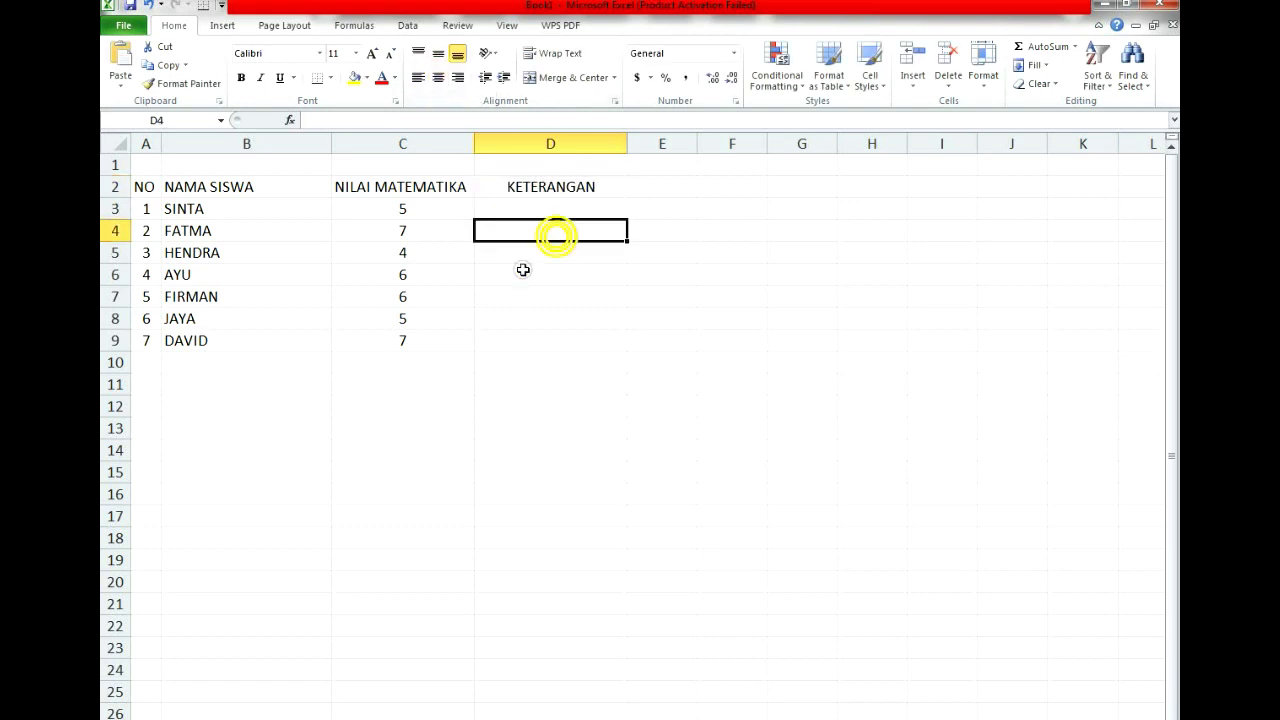
- Enter the label "KETENTUAN :" in B12 below the student table
{"action": "left_click", "coordinate": [242, 408]}
{"action": "type", "text": "KETENTUAN "}
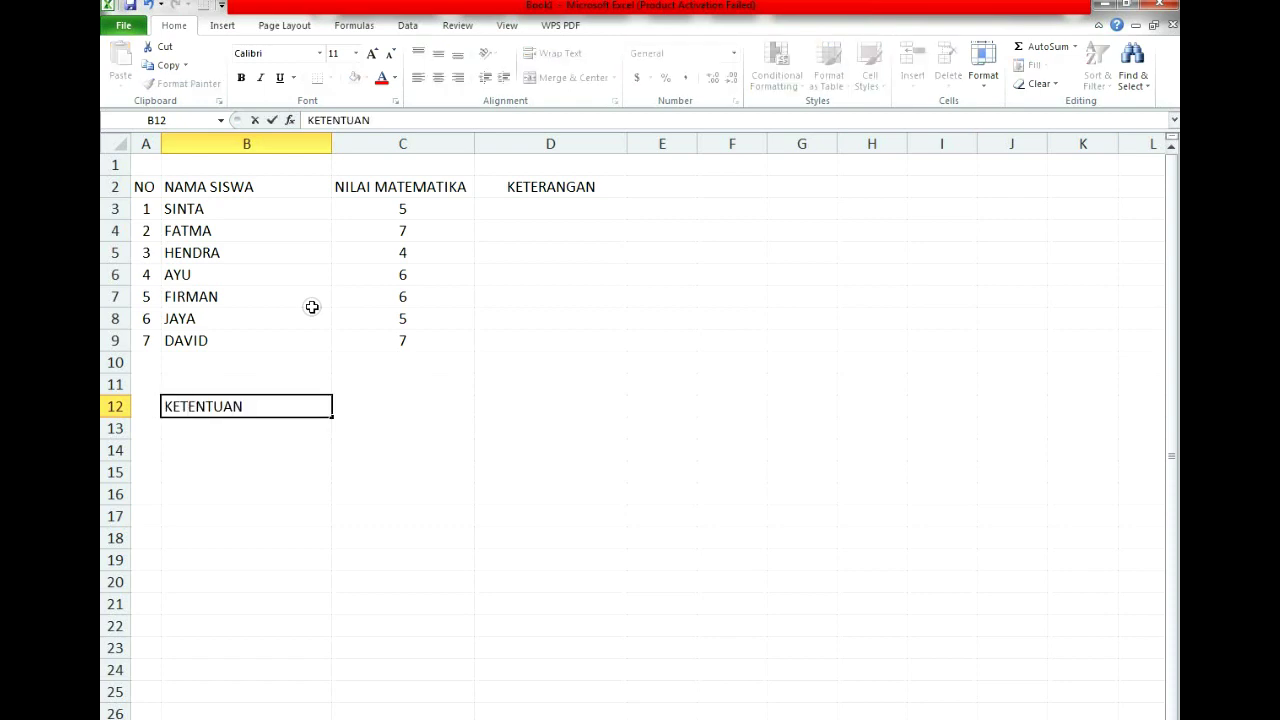
{"action": "type", "text": ":"}
{"action": "key", "text": "Return"}
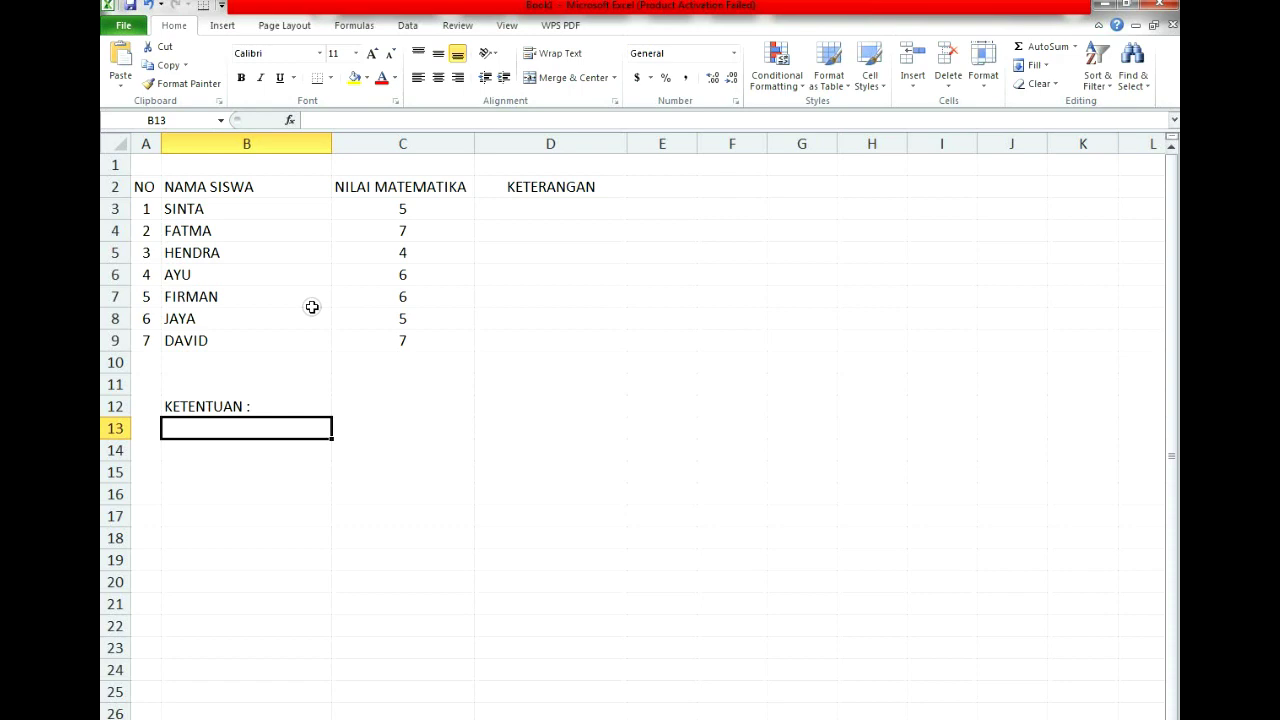
- Add the passing rule under the KETENTUAN label, with >=6 in B13 and LULUS in C13
{"action": "type", "text": ">"}
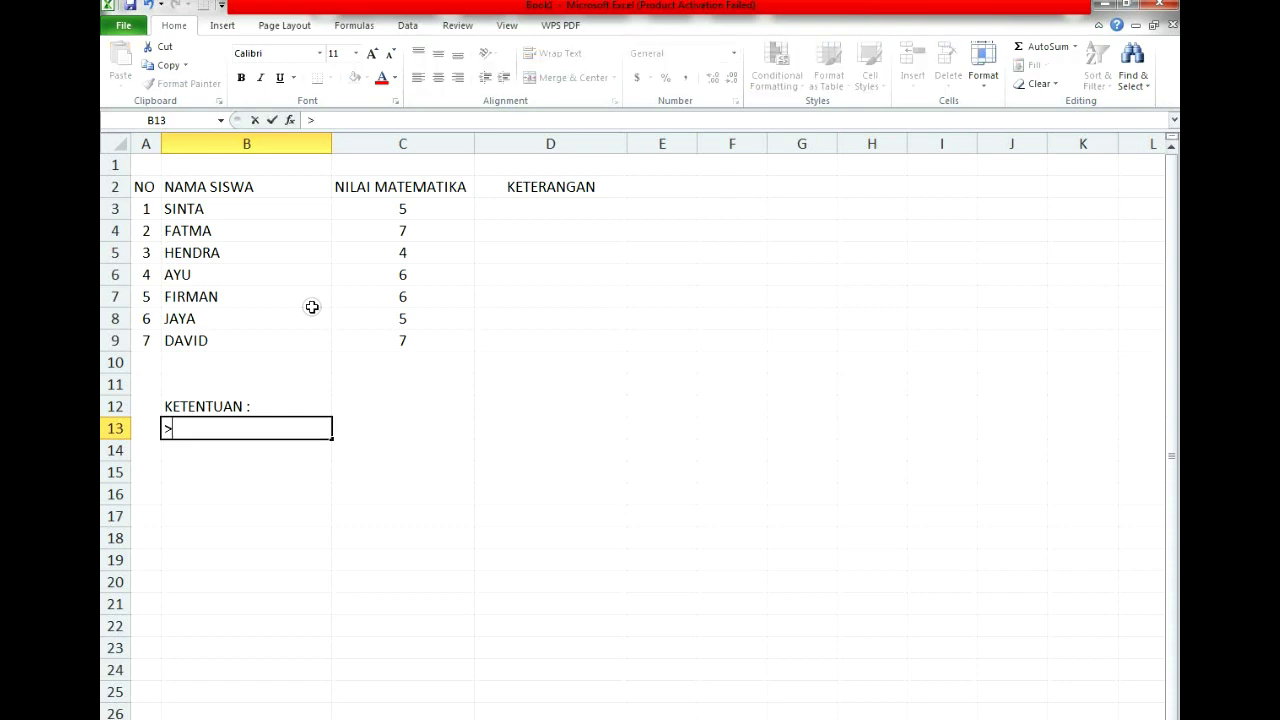
{"action": "type", "text": "=6"}
{"action": "key", "text": "Return"}
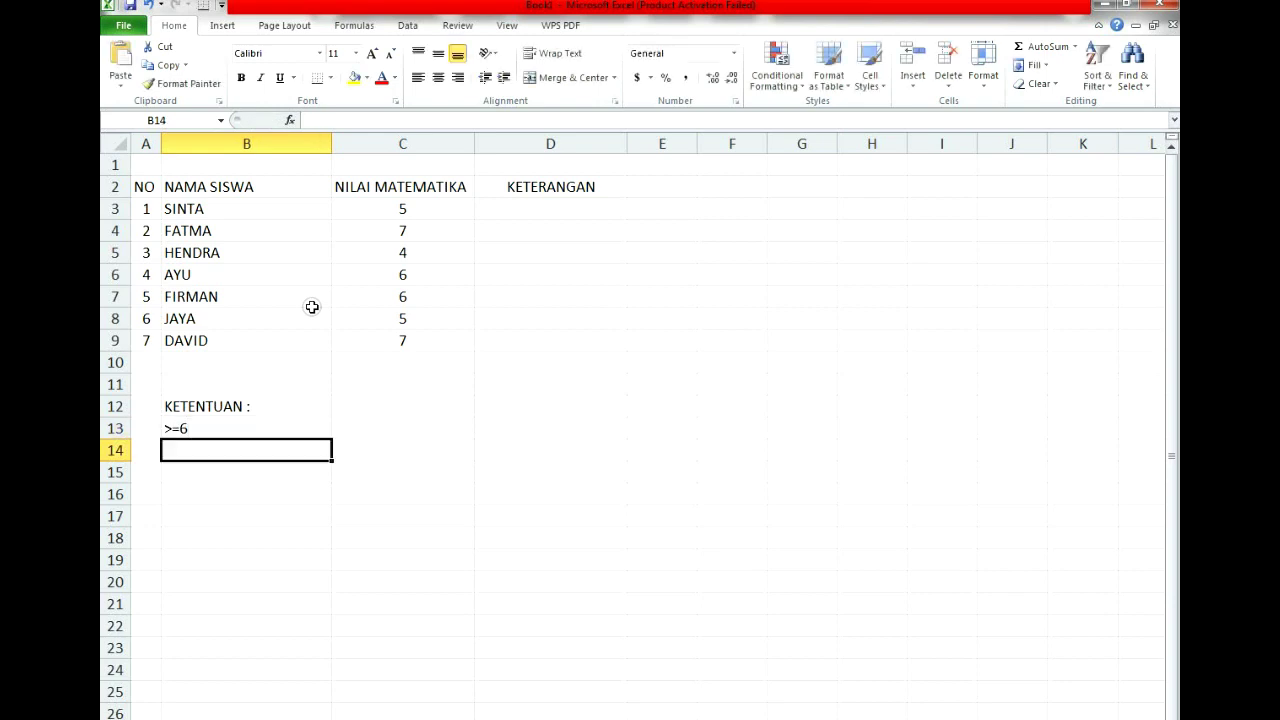
{"action": "key", "text": "Up"}
{"action": "key", "text": "Right"}
{"action": "type", "text": "LLU"}
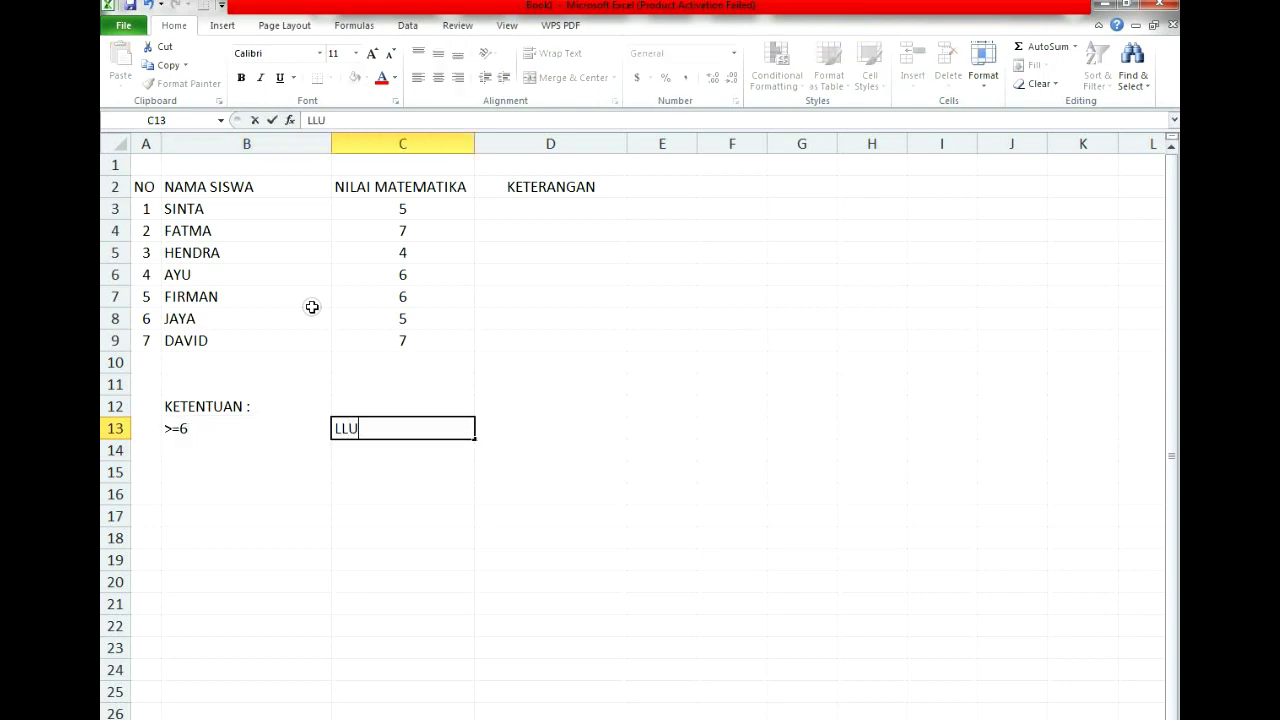
{"action": "key", "text": "BackSpace"}
{"action": "key", "text": "BackSpace"}
{"action": "key", "text": "BackSpace"}
{"action": "type", "text": "LULUS"}
{"action": "key", "text": "Return"}
{"action": "key", "text": "Left"}
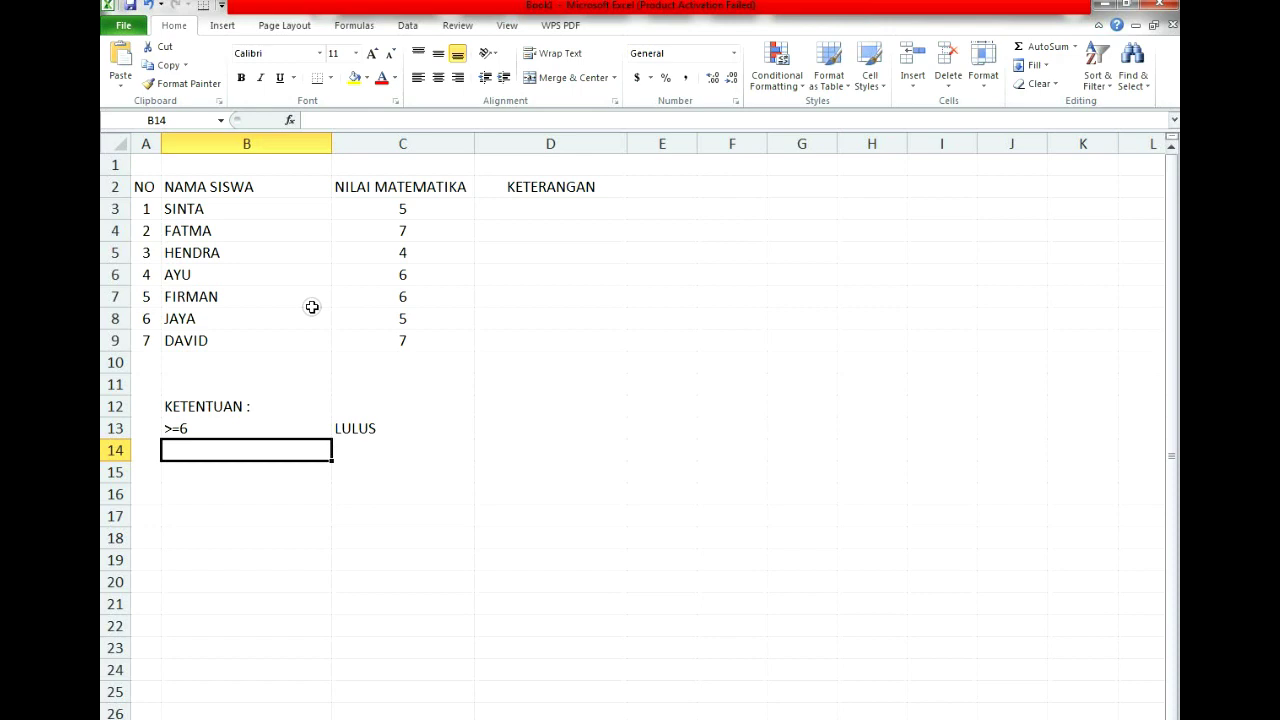
- Add the failing rule below the passing rule, with <=5 in B14 and GAGAL in C14
{"action": "type", "text": "<="}
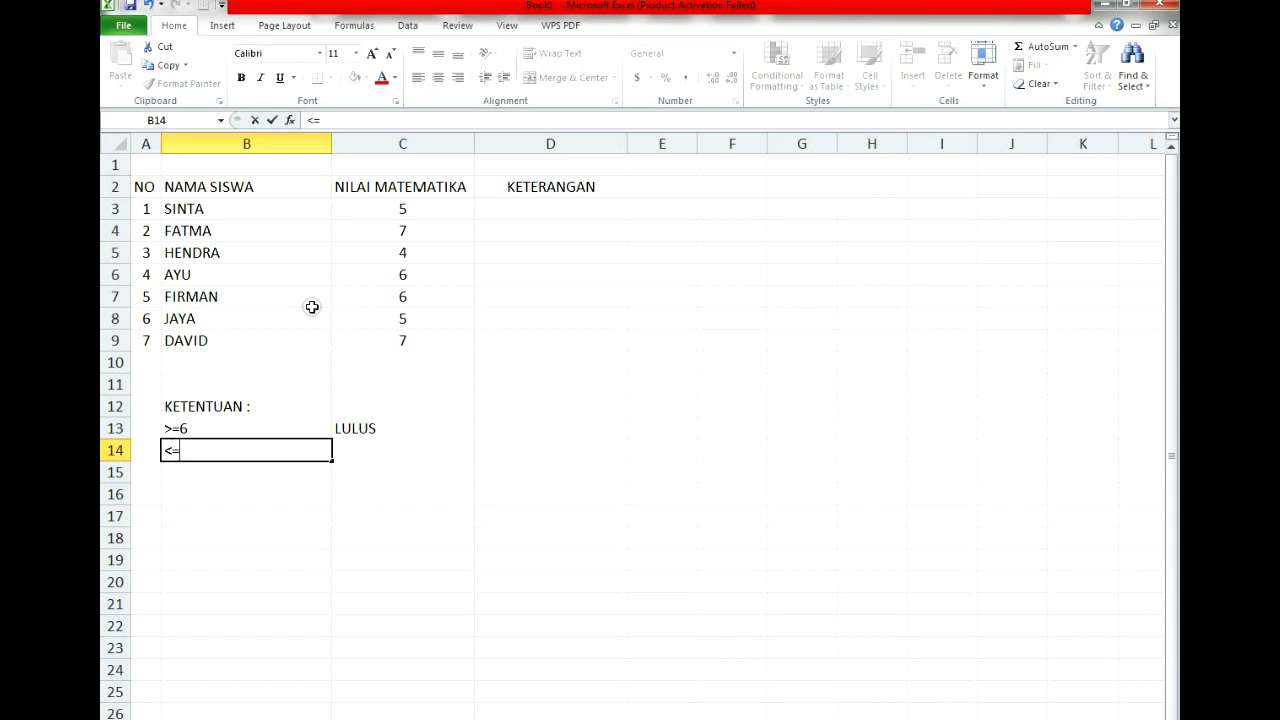
{"action": "type", "text": "5"}
{"action": "key", "text": "Return"}
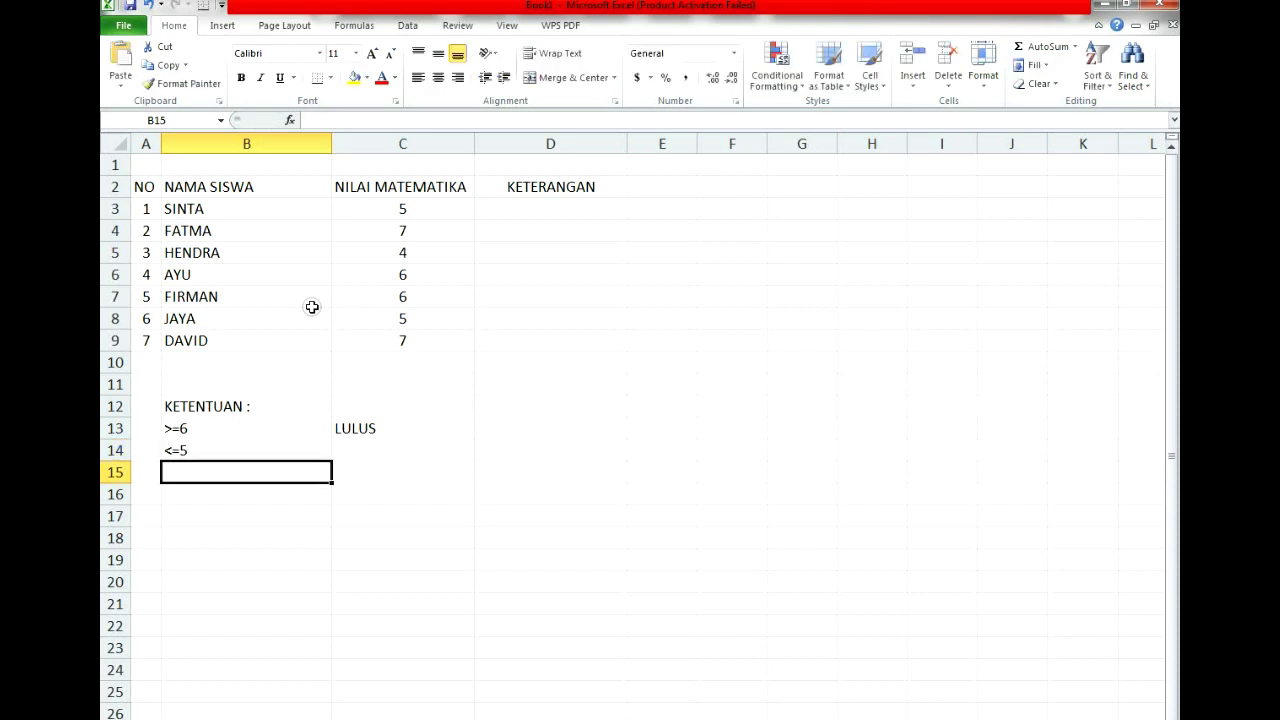
{"action": "key", "text": "Up"}
{"action": "key", "text": "Right"}
{"action": "type", "text": "GAGAL"}
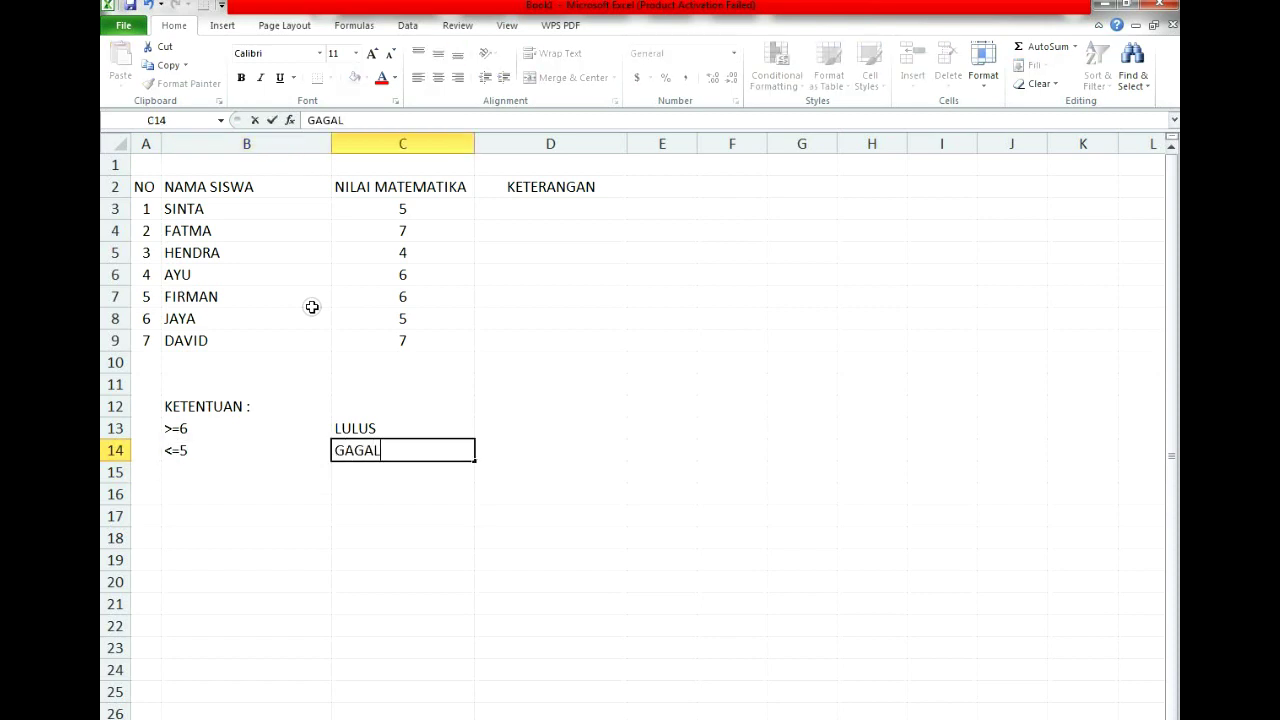
{"action": "key", "text": "Return"}
{"action": "key", "text": "Up"}
{"action": "key", "text": "Up"}
{"action": "key", "text": "Left"}
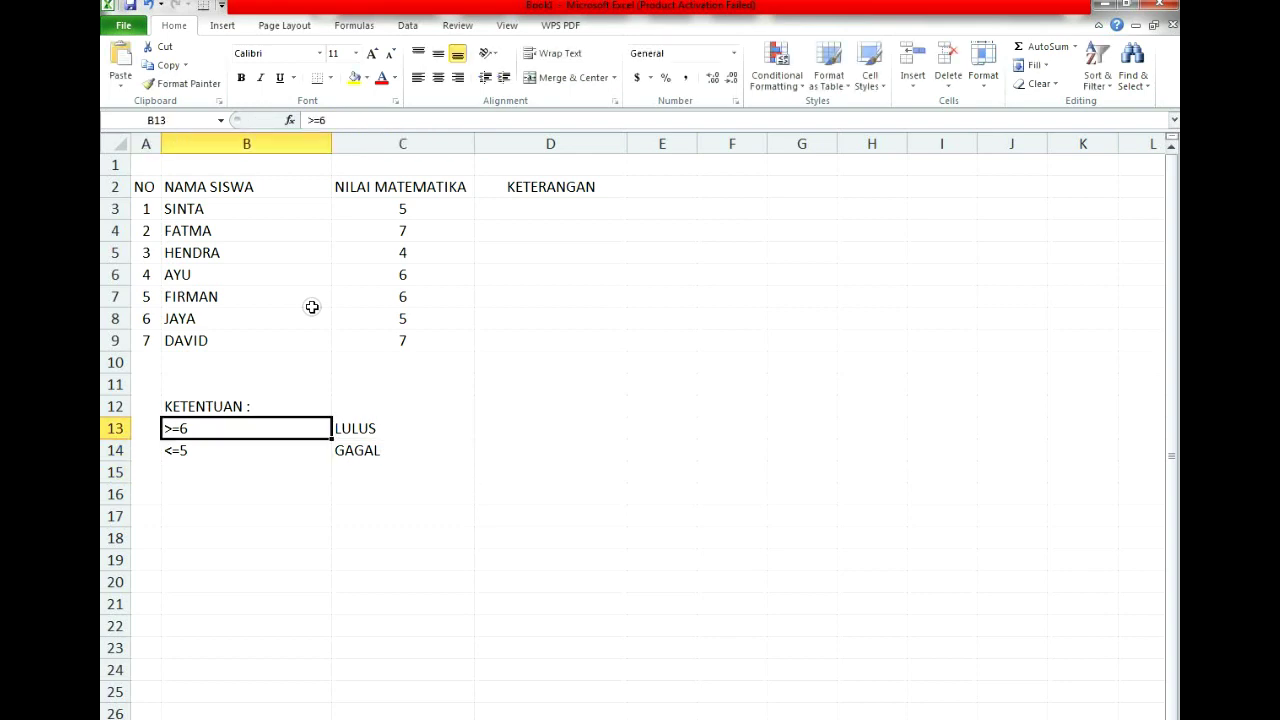
{"action": "key", "text": "Down"}
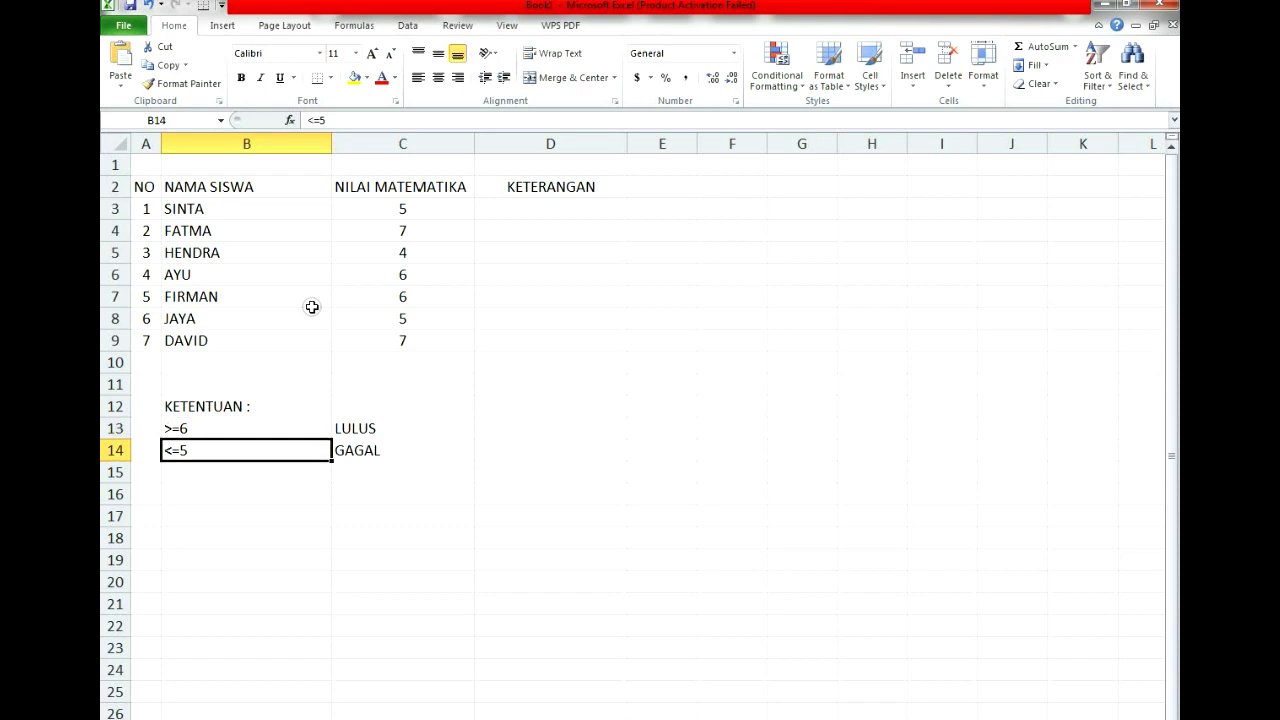
{"action": "key", "text": "Up"}
{"action": "key", "text": "Left"}
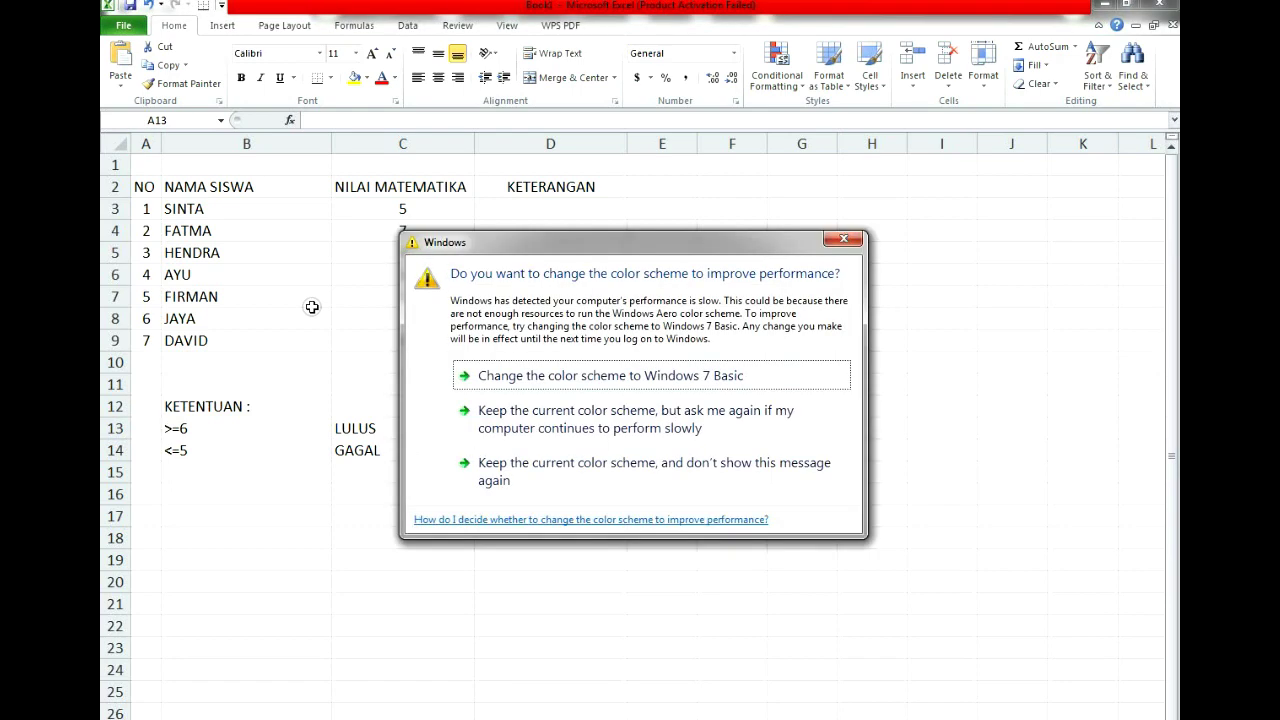
- Close the Windows color scheme prompt without choosing any of its options
{"action": "left_click", "coordinate": [840, 240]}
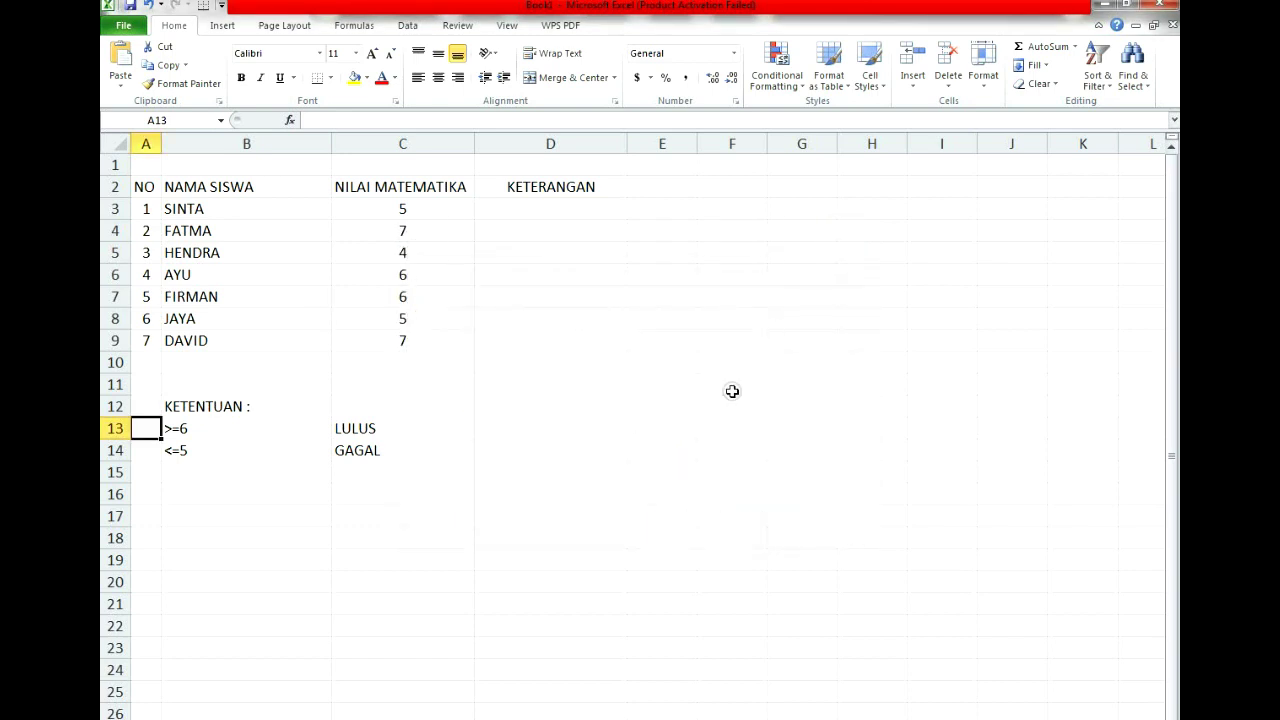
{"action": "left_click", "coordinate": [580, 408]}
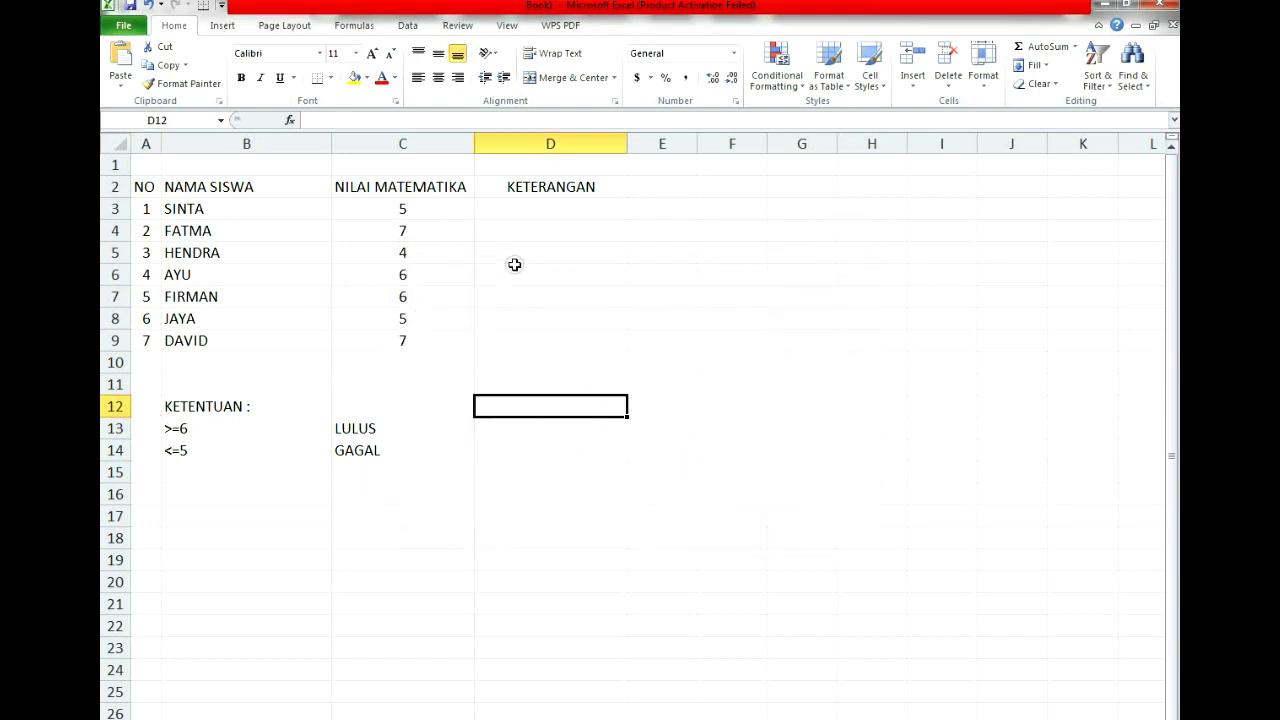
- Examine the mathematics scores in C3:C9 beside the empty KETERANGAN column
{"action": "left_click", "coordinate": [531, 214]}
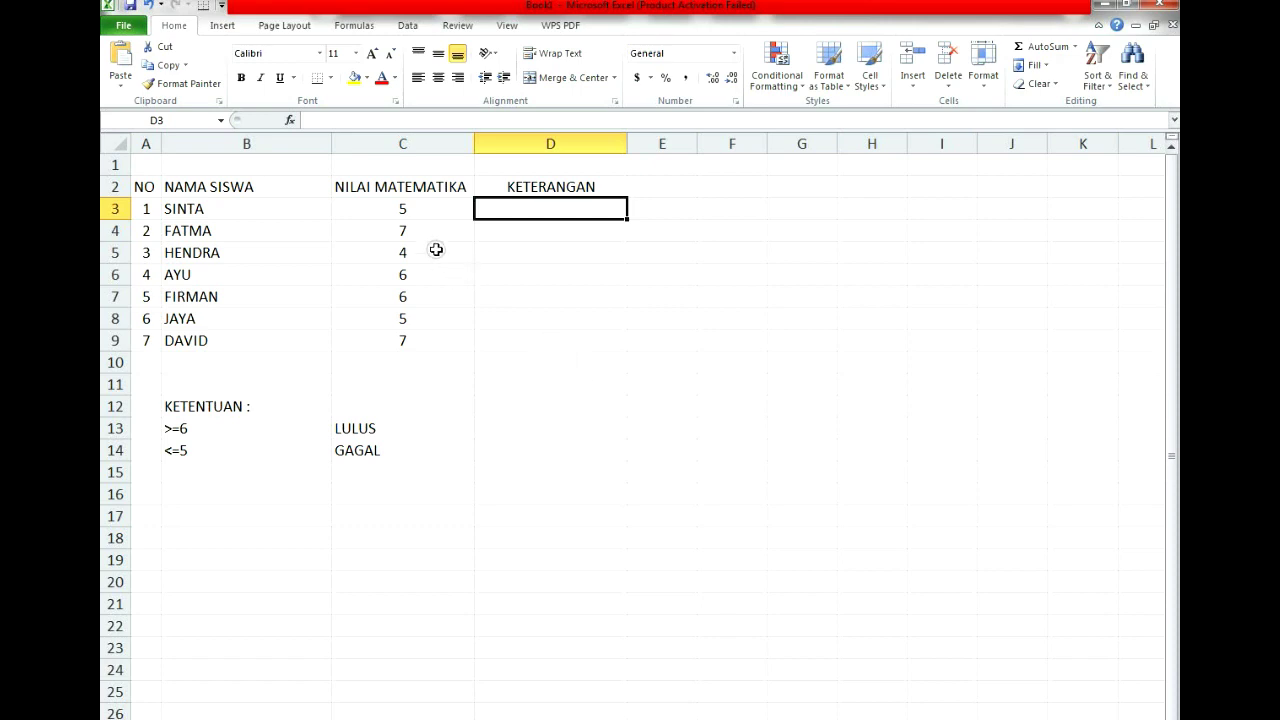
{"action": "left_click_drag", "start_coordinate": [415, 208], "coordinate": [423, 345]}
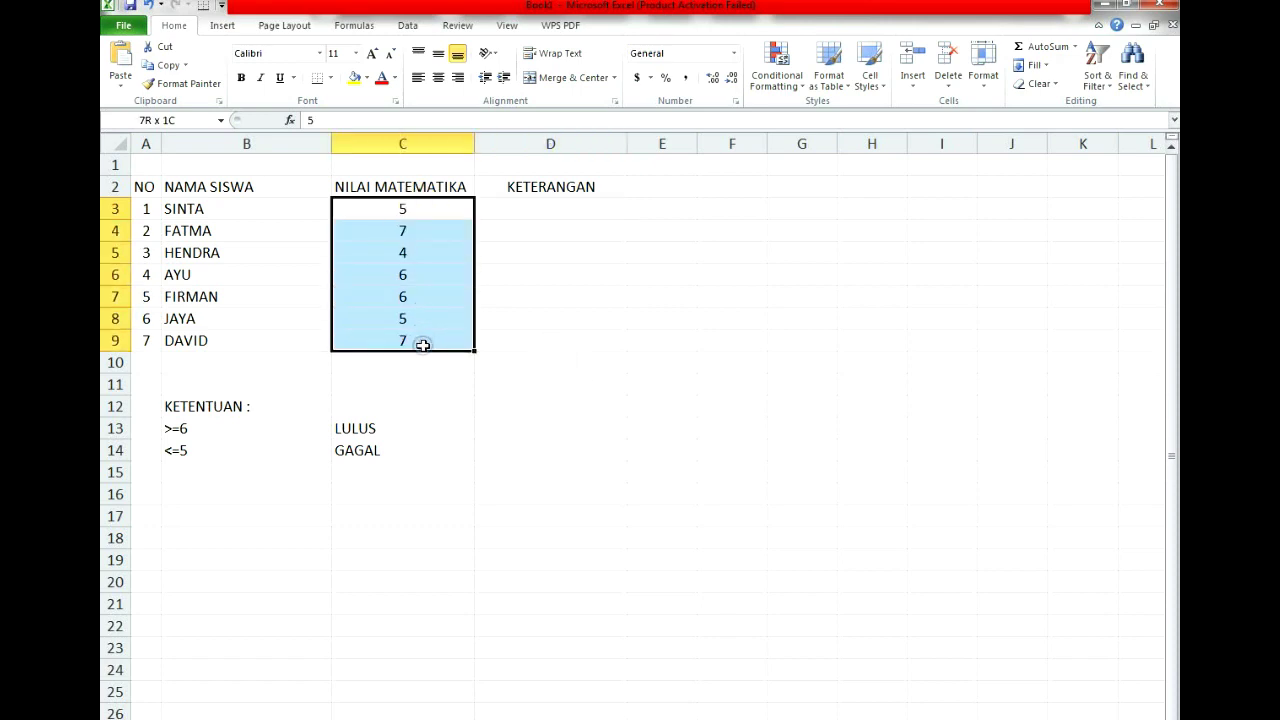
{"action": "left_click", "coordinate": [426, 208]}
{"action": "left_click_drag", "start_coordinate": [426, 208], "coordinate": [431, 336]}
{"action": "left_click_drag", "start_coordinate": [417, 206], "coordinate": [420, 340]}
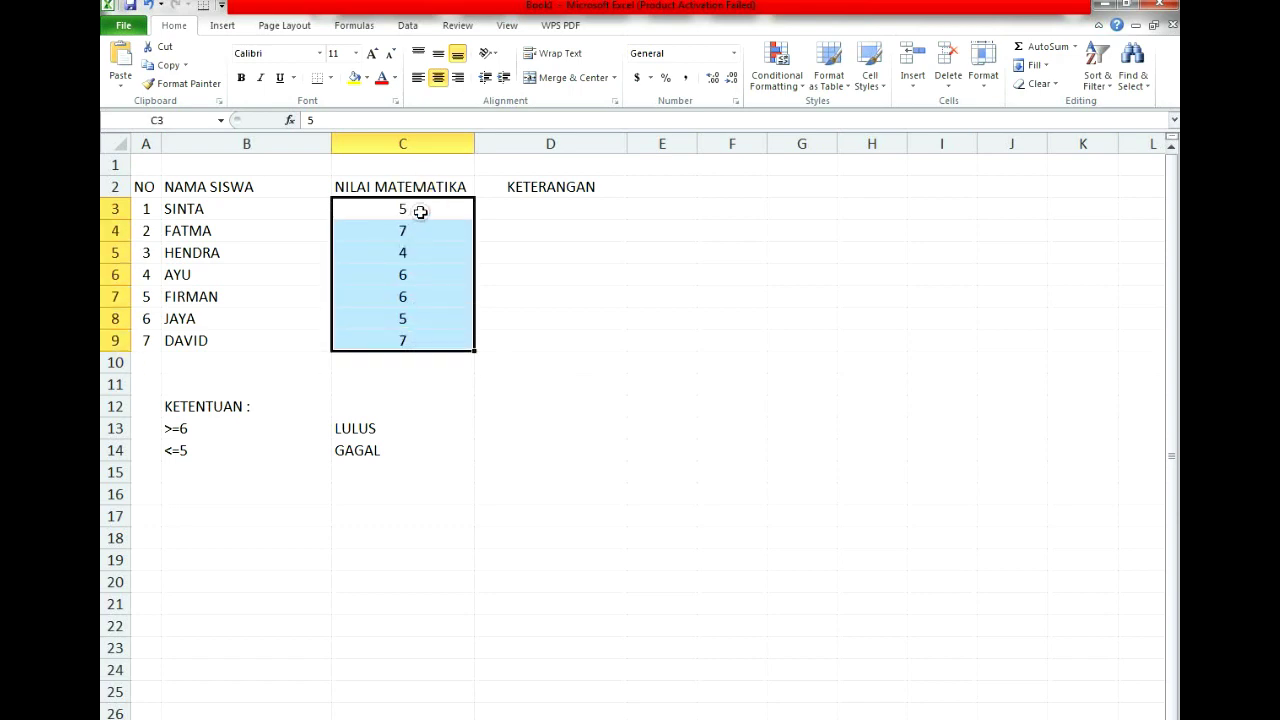
{"action": "left_click_drag", "start_coordinate": [420, 210], "coordinate": [428, 340]}
{"action": "left_click_drag", "start_coordinate": [425, 205], "coordinate": [430, 336]}
{"action": "left_click", "coordinate": [568, 206]}
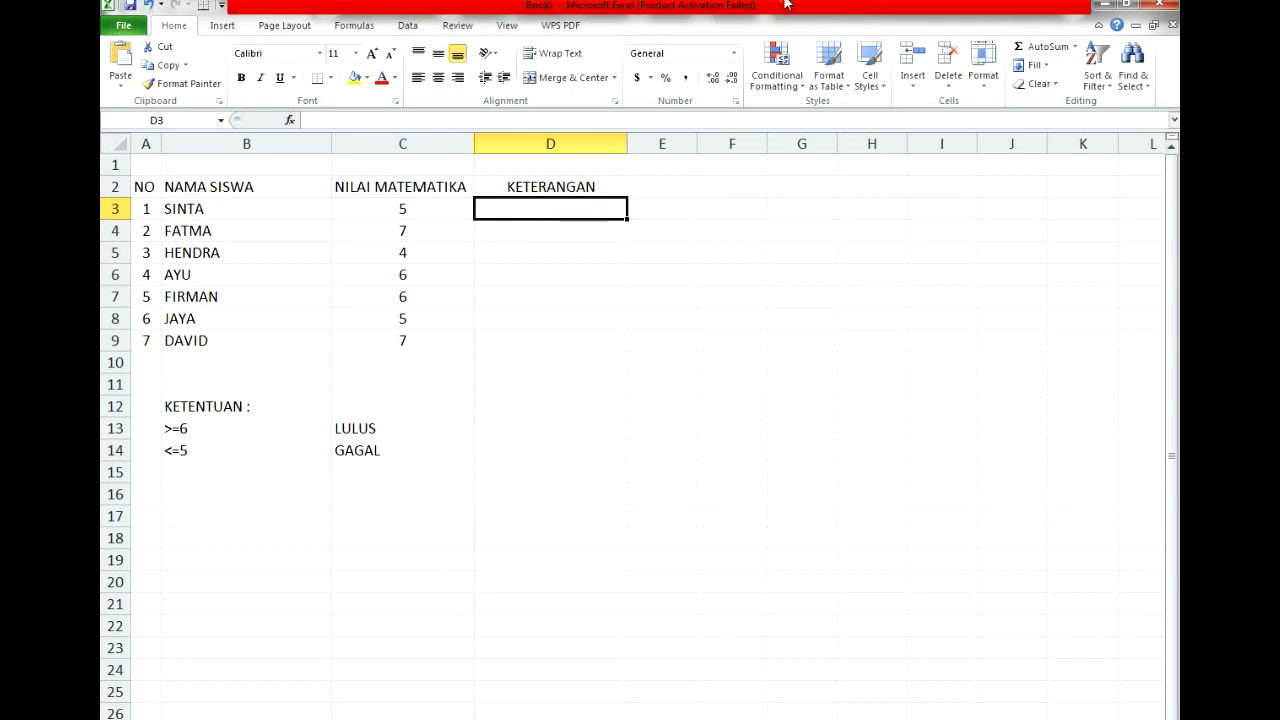
- Enter the title IF TUNGGAL in A1 above the table and make it bold
{"action": "left_click", "coordinate": [145, 164]}
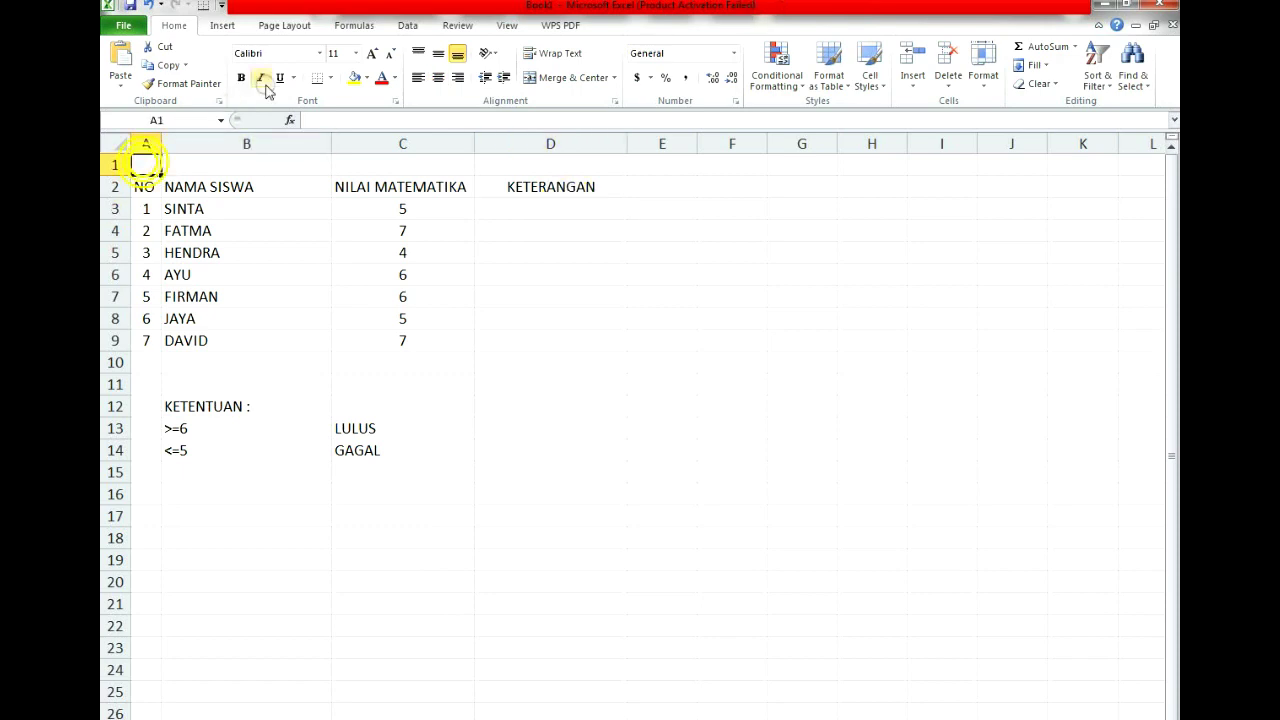
{"action": "type", "text": "IF TUNGGAL"}
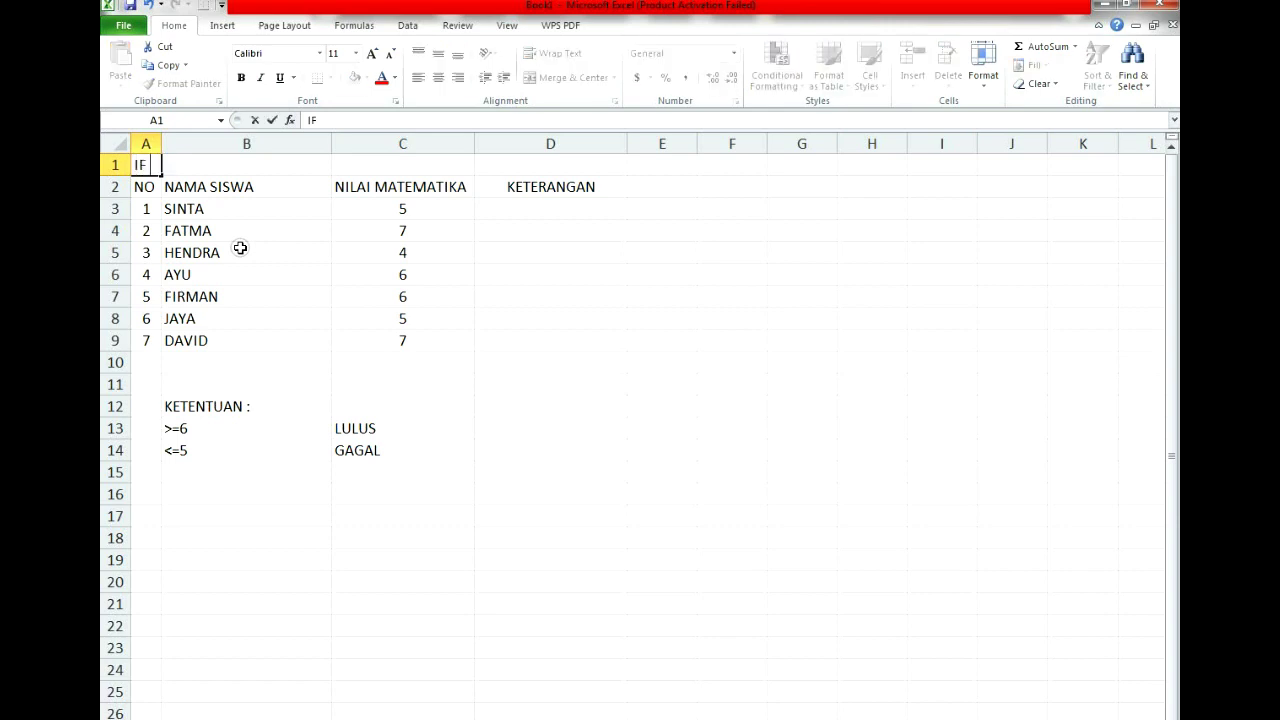
{"action": "key", "text": "Return"}
{"action": "key", "text": "Up"}
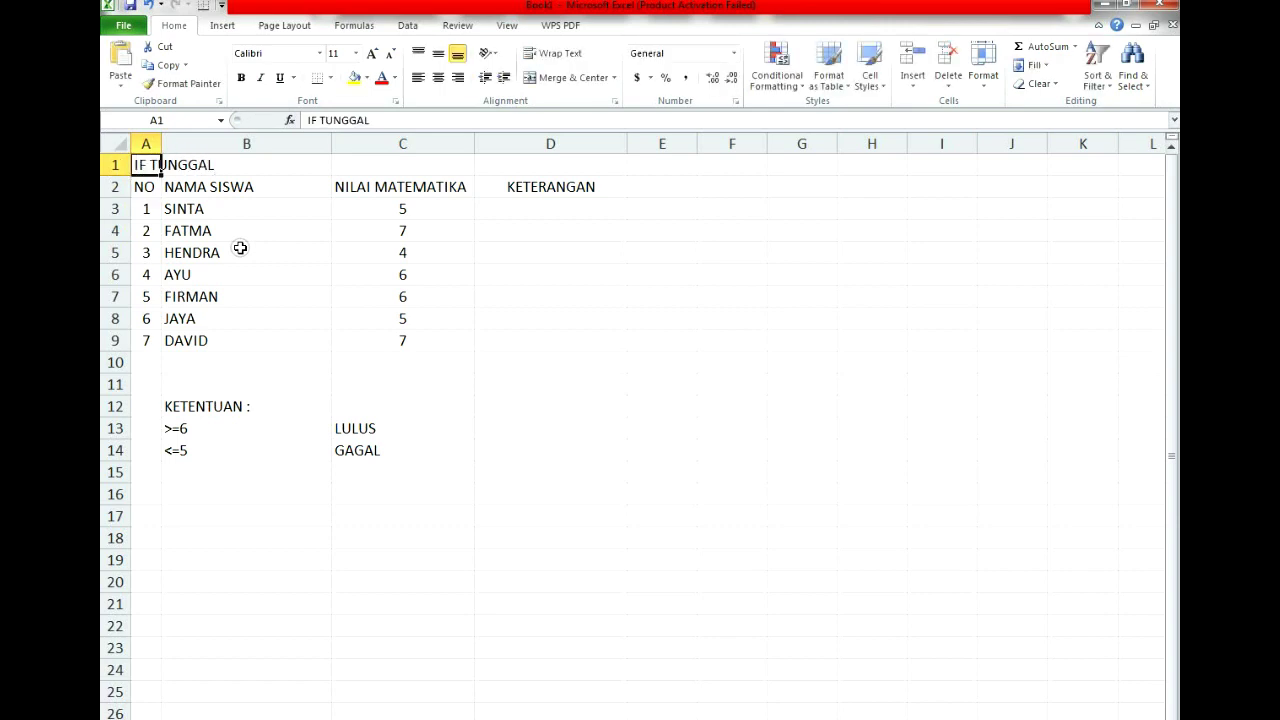
{"action": "key", "text": "ctrl+b"}
{"action": "left_click", "coordinate": [400, 342]}
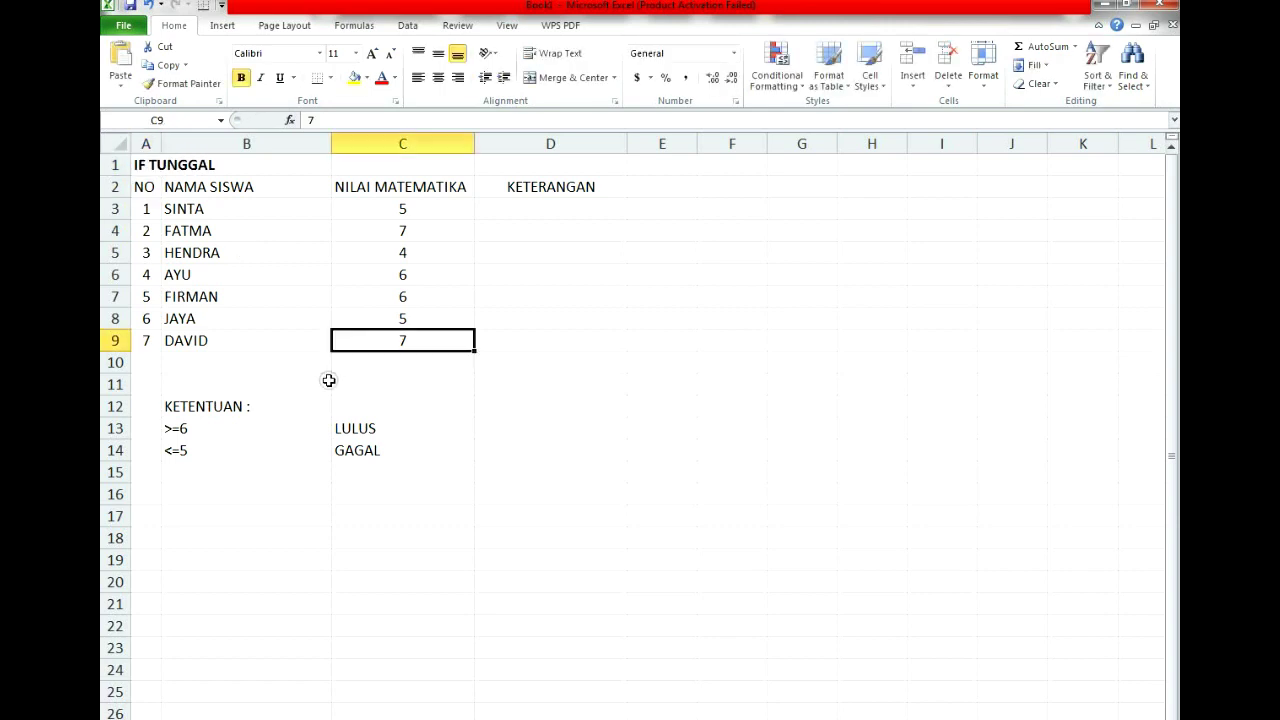
- Begin an IF formula in D3 with the logical test C3>=6, followed by a semicolon separator
{"action": "left_click", "coordinate": [565, 378]}
{"action": "left_click", "coordinate": [532, 212]}
{"action": "type", "text": "="}
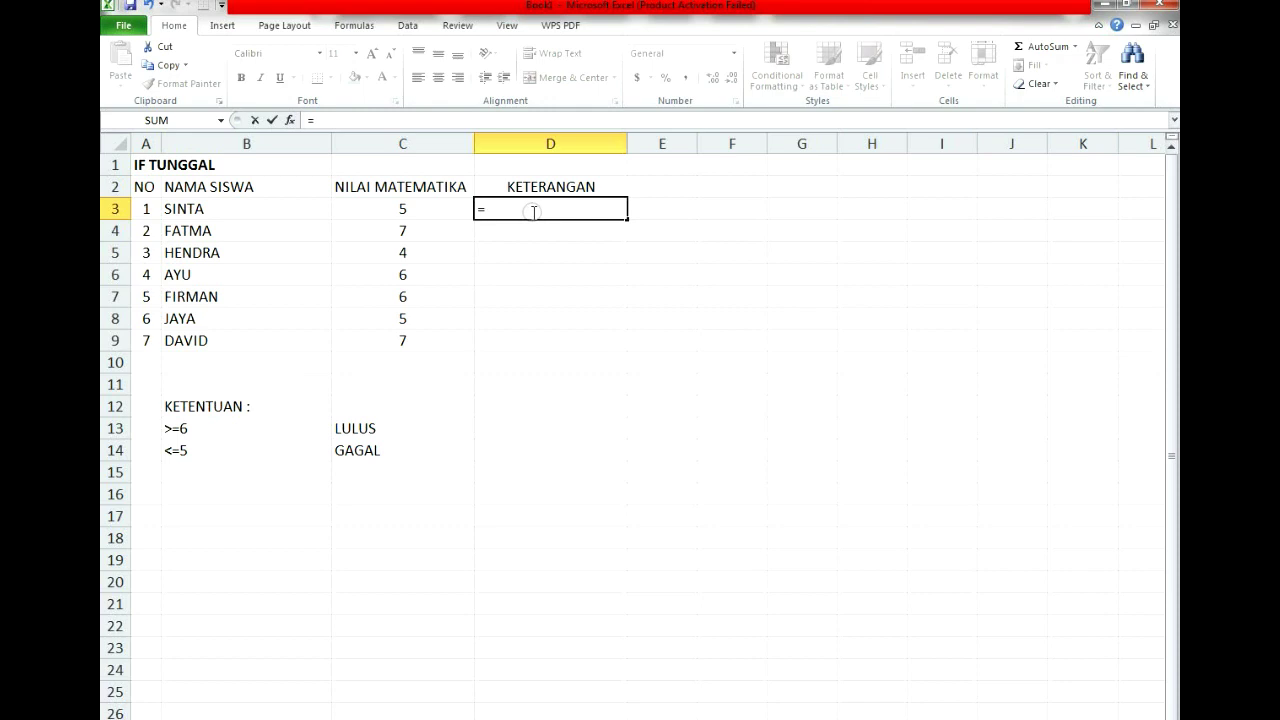
{"action": "type", "text": "IF"}
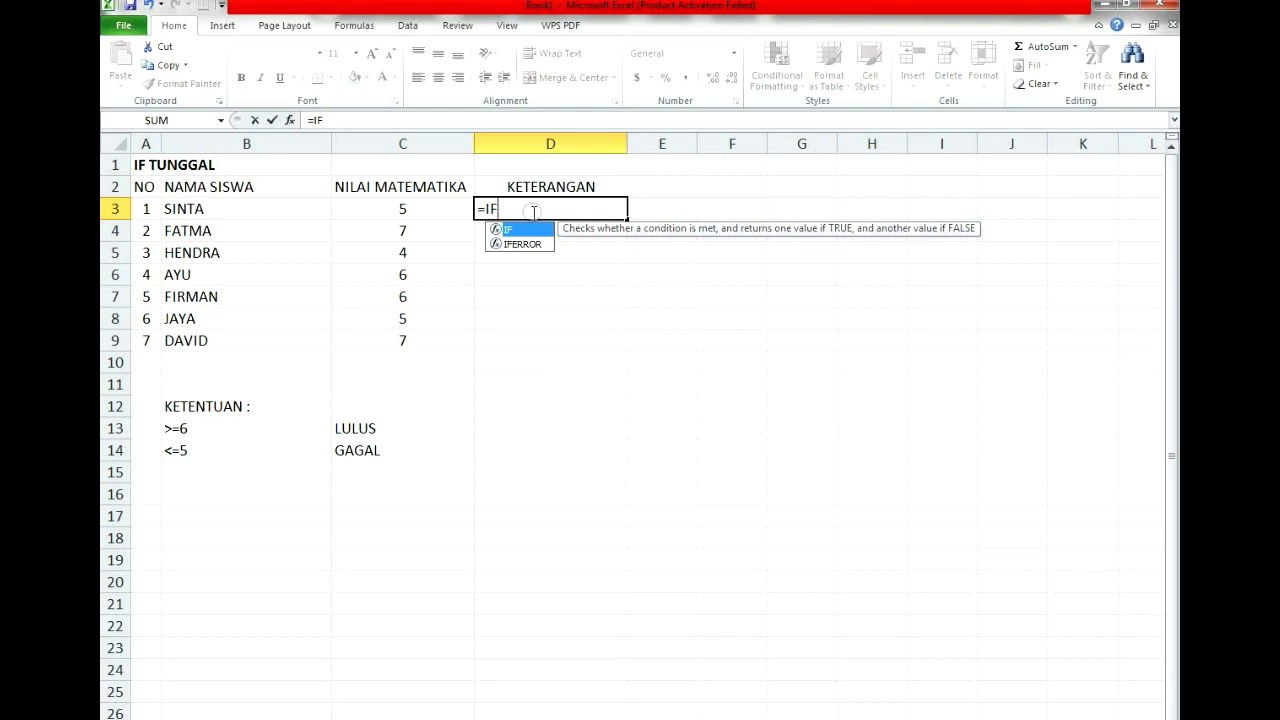
{"action": "type", "text": "("}
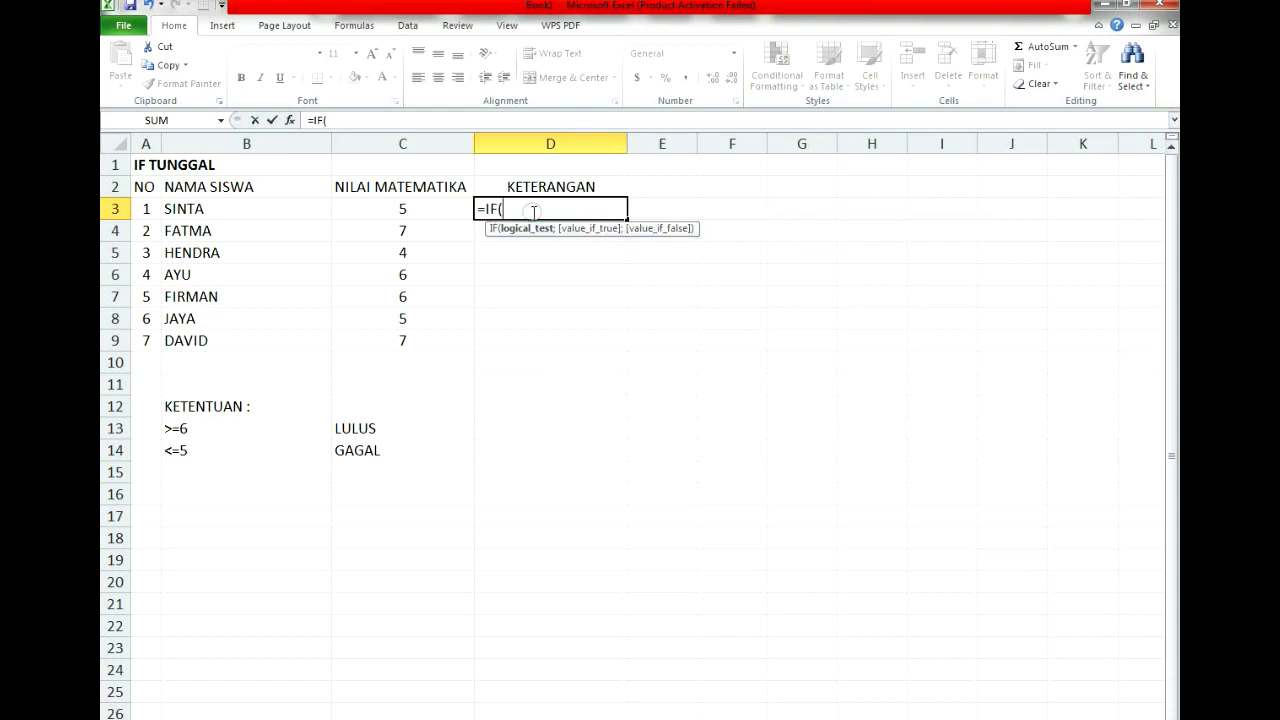
{"action": "left_click", "coordinate": [414, 210]}
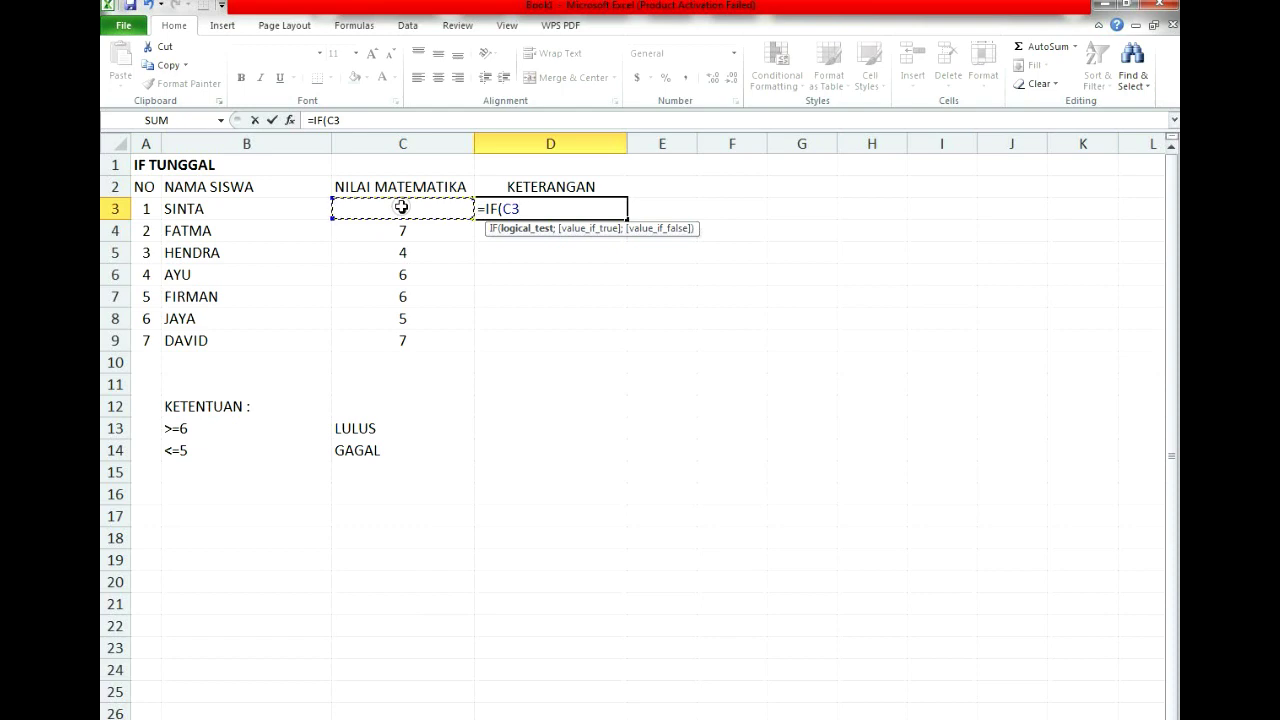
{"action": "type", "text": ">=6;"}
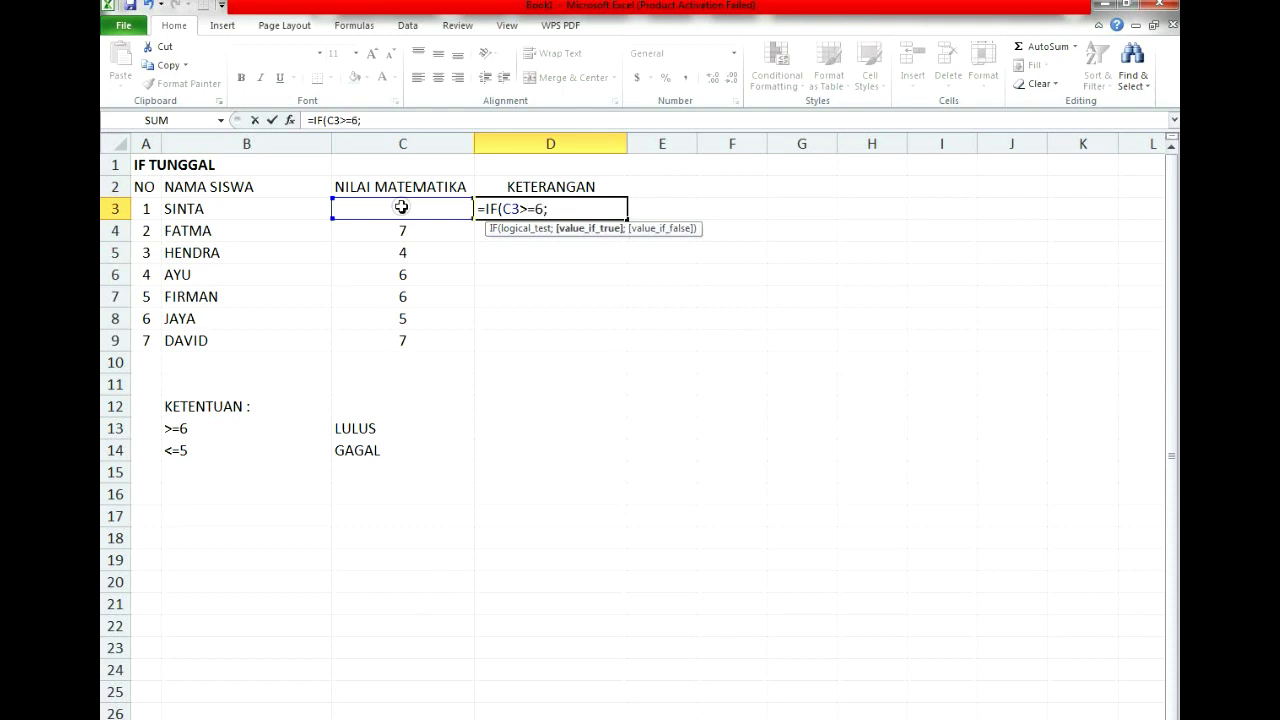
{"action": "key", "text": "BackSpace"}
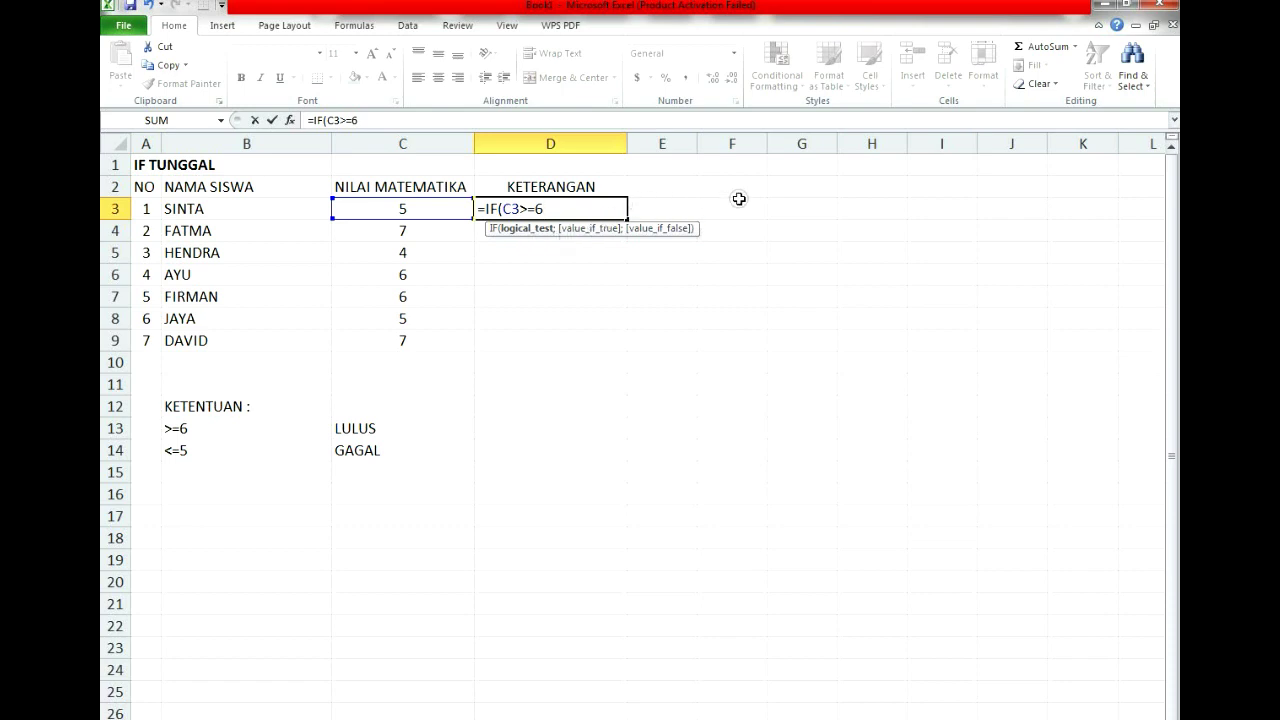
{"action": "type", "text": ";"}
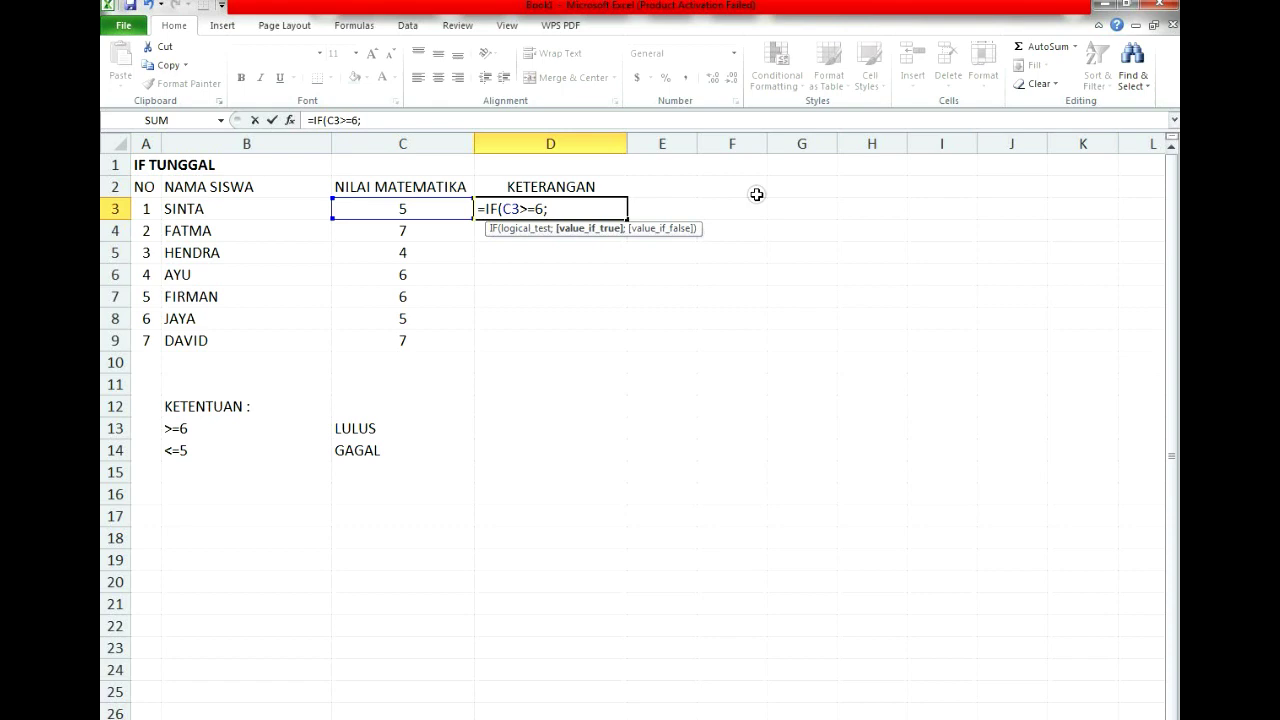
- Add "LULUS" in quotation marks as the value if true in the D3 formula, followed by a semicolon
{"action": "type", "text": "\""}
{"action": "key", "text": "BackSpace"}
{"action": "type", "text": "\""}
{"action": "type", "text": "LULUS\";"}
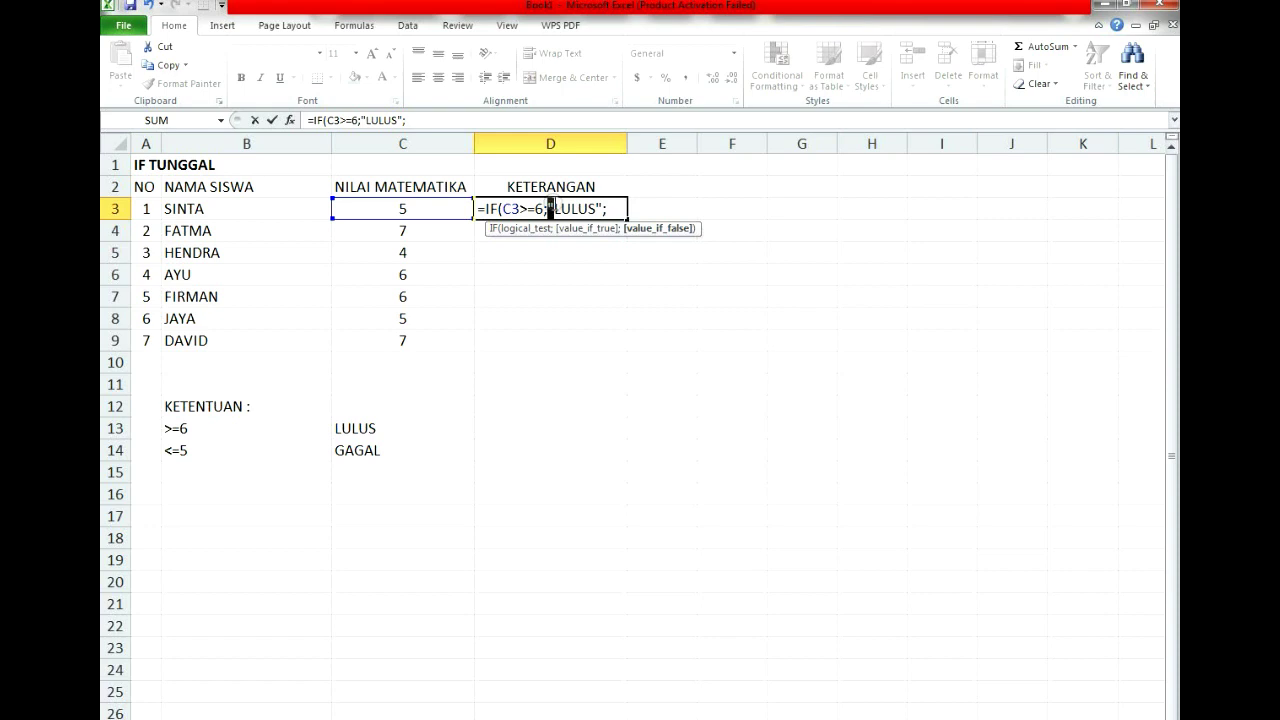
{"action": "left_click", "coordinate": [549, 208]}
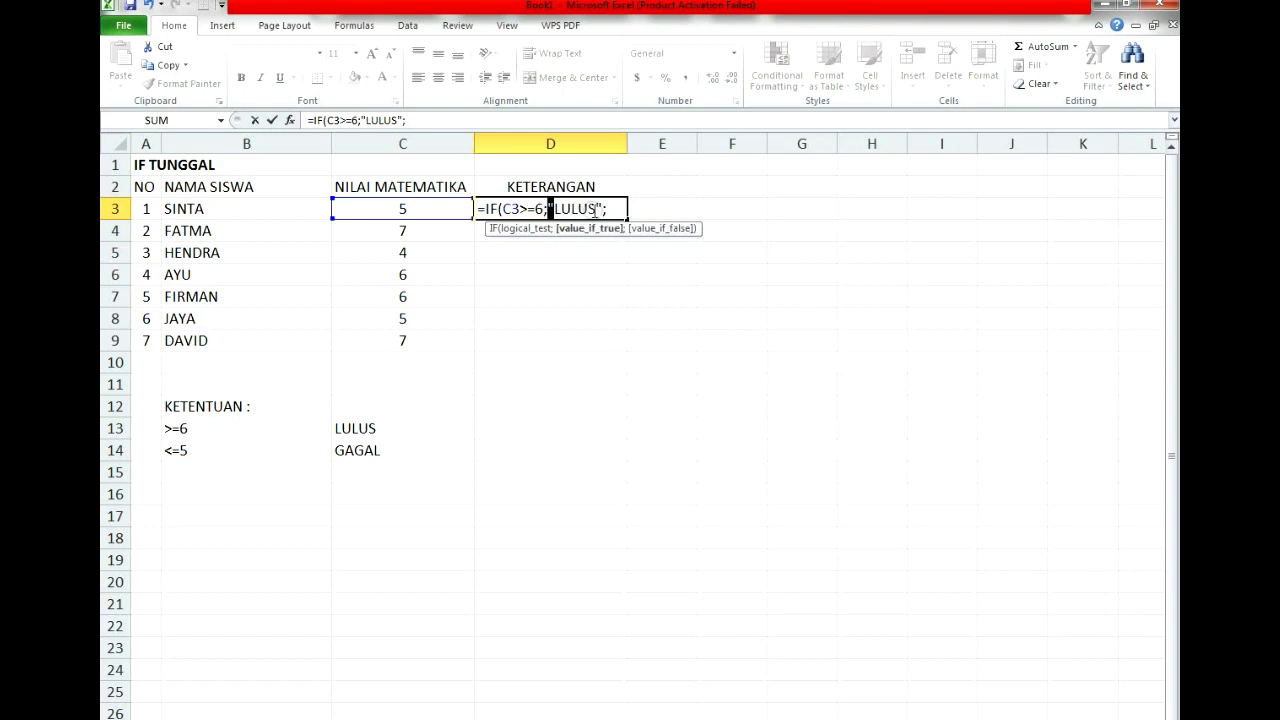
{"action": "left_click", "coordinate": [595, 208]}
{"action": "left_click_drag", "start_coordinate": [599, 208], "coordinate": [608, 208]}
{"action": "left_click", "coordinate": [614, 208]}
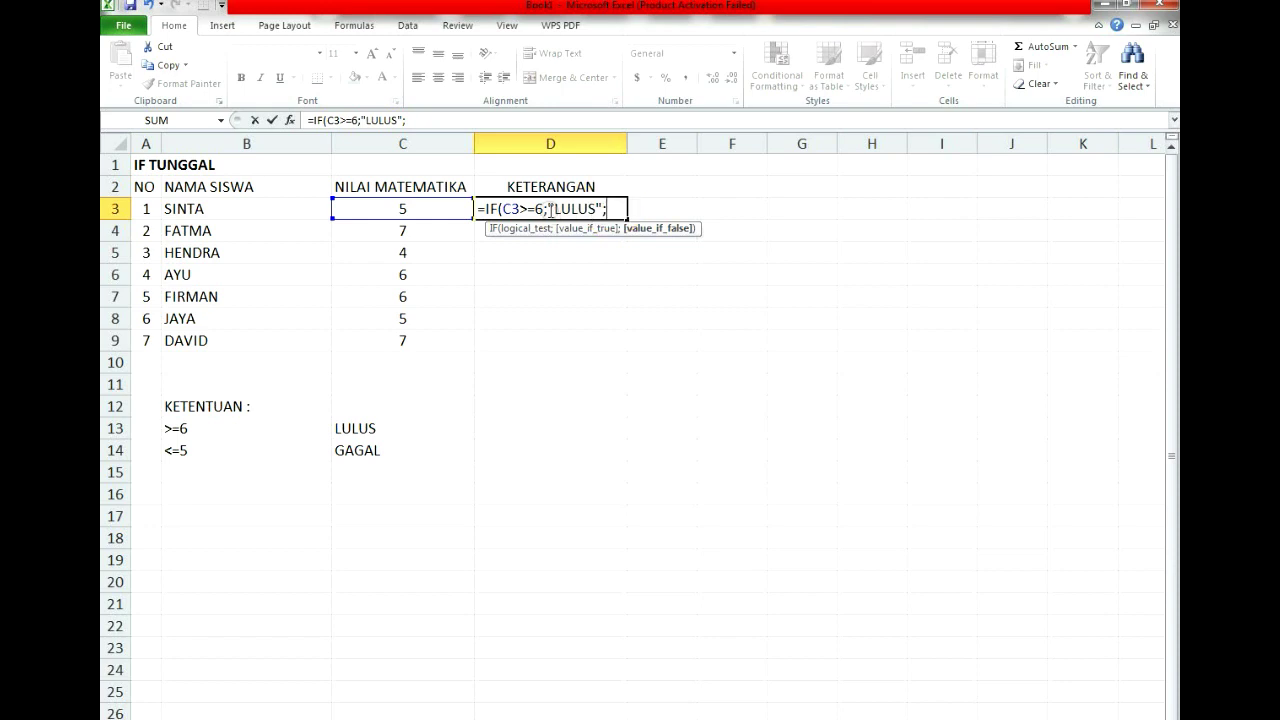
{"action": "left_click_drag", "start_coordinate": [544, 208], "coordinate": [549, 208]}
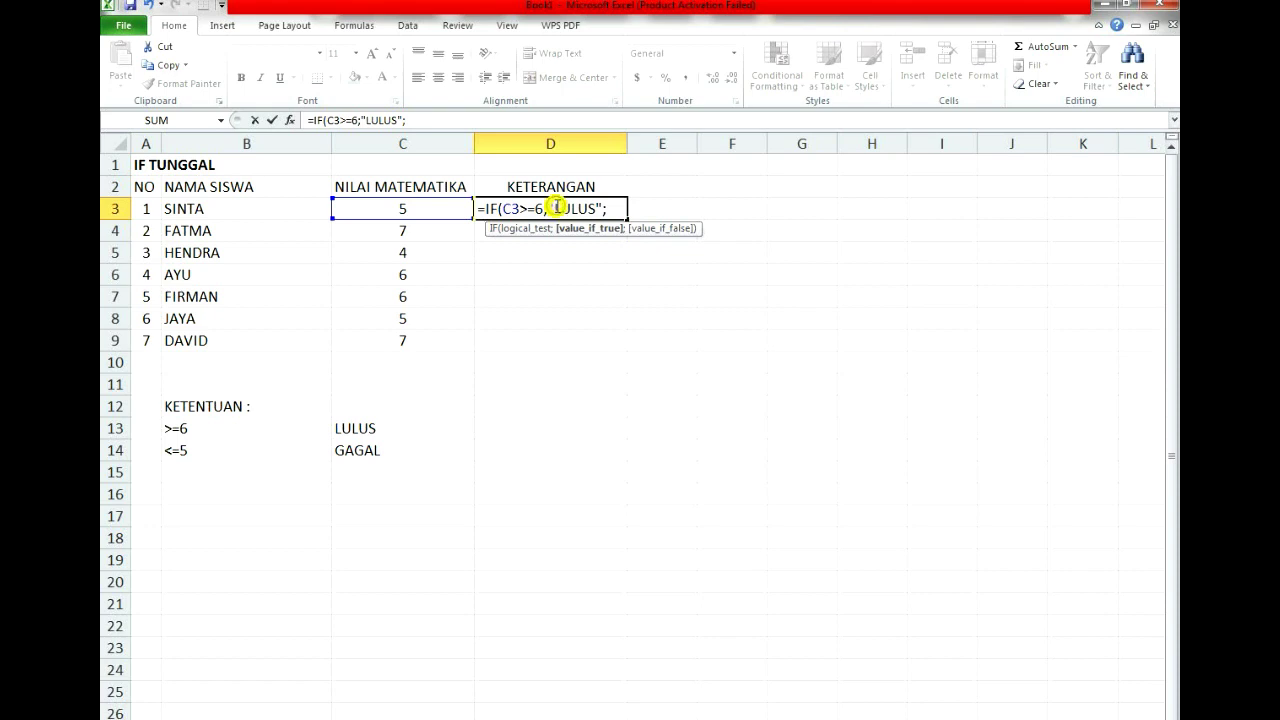
{"action": "left_click_drag", "start_coordinate": [572, 207], "coordinate": [599, 207]}
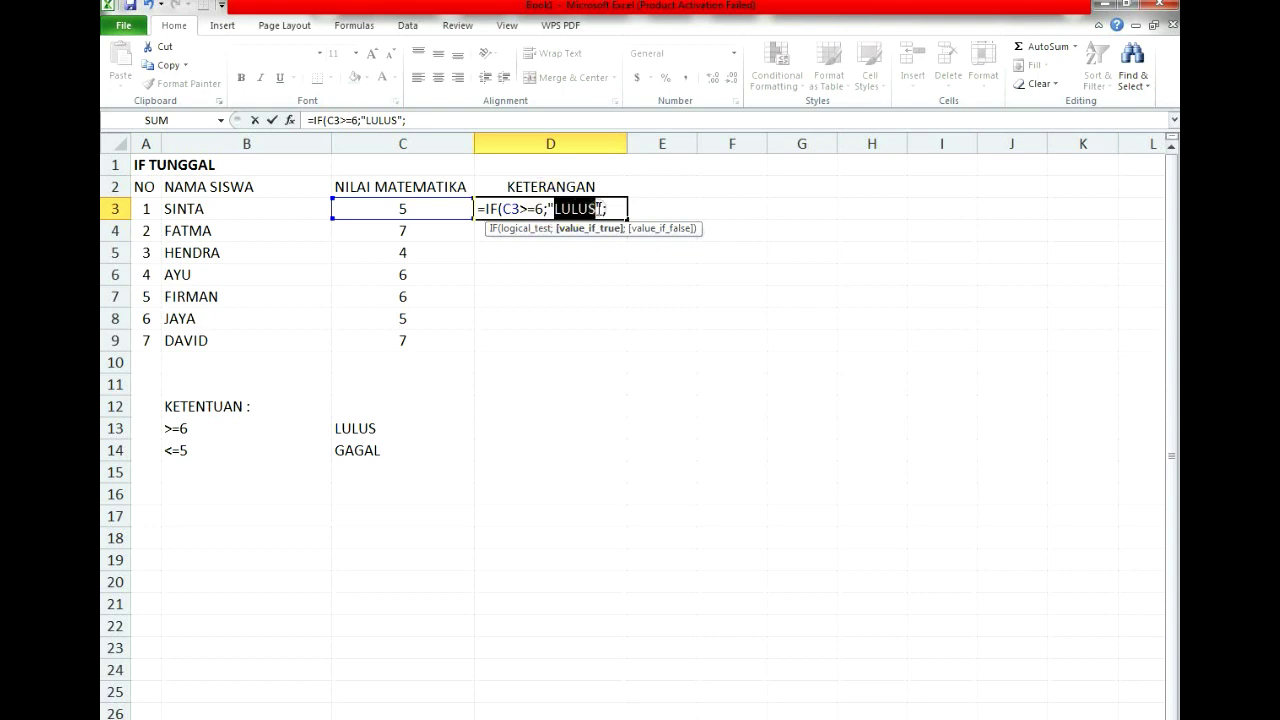
{"action": "left_click", "coordinate": [613, 208]}
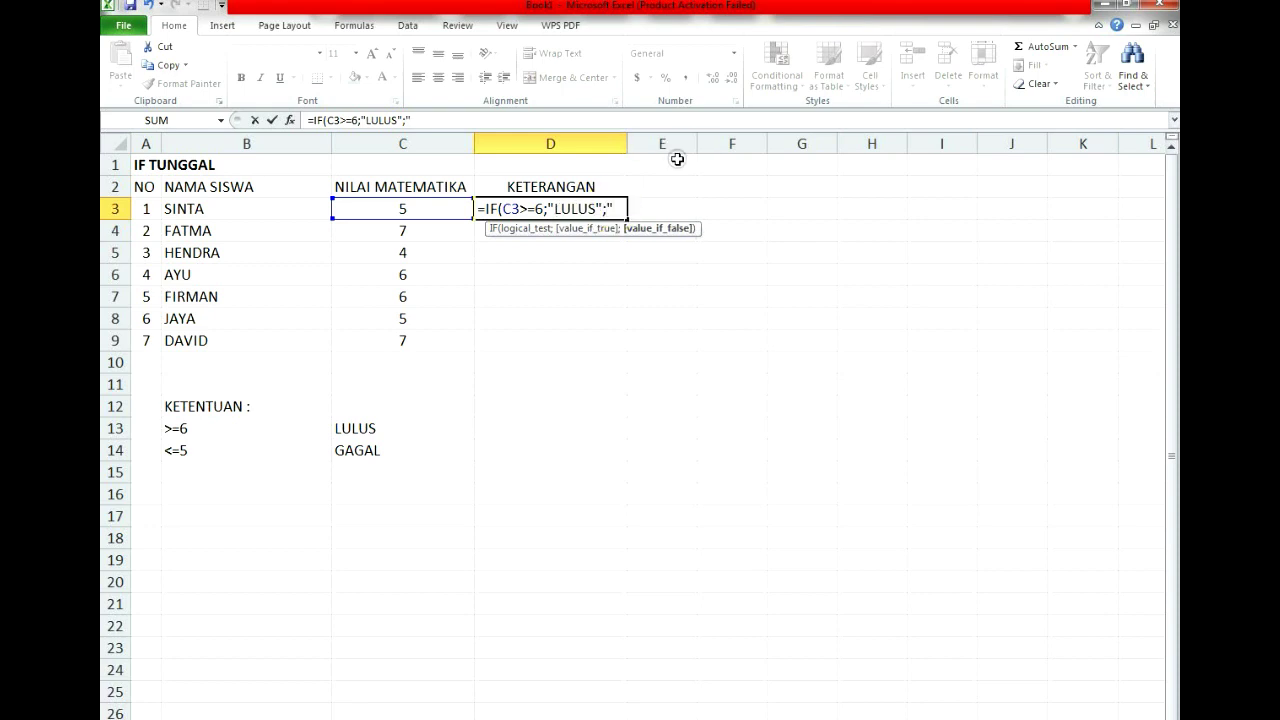
- Complete the D3 formula with "GAGAL" as the value if false and a closing parenthesis
{"action": "type", "text": "\"GAGAL\")"}
{"action": "key", "text": "Return"}
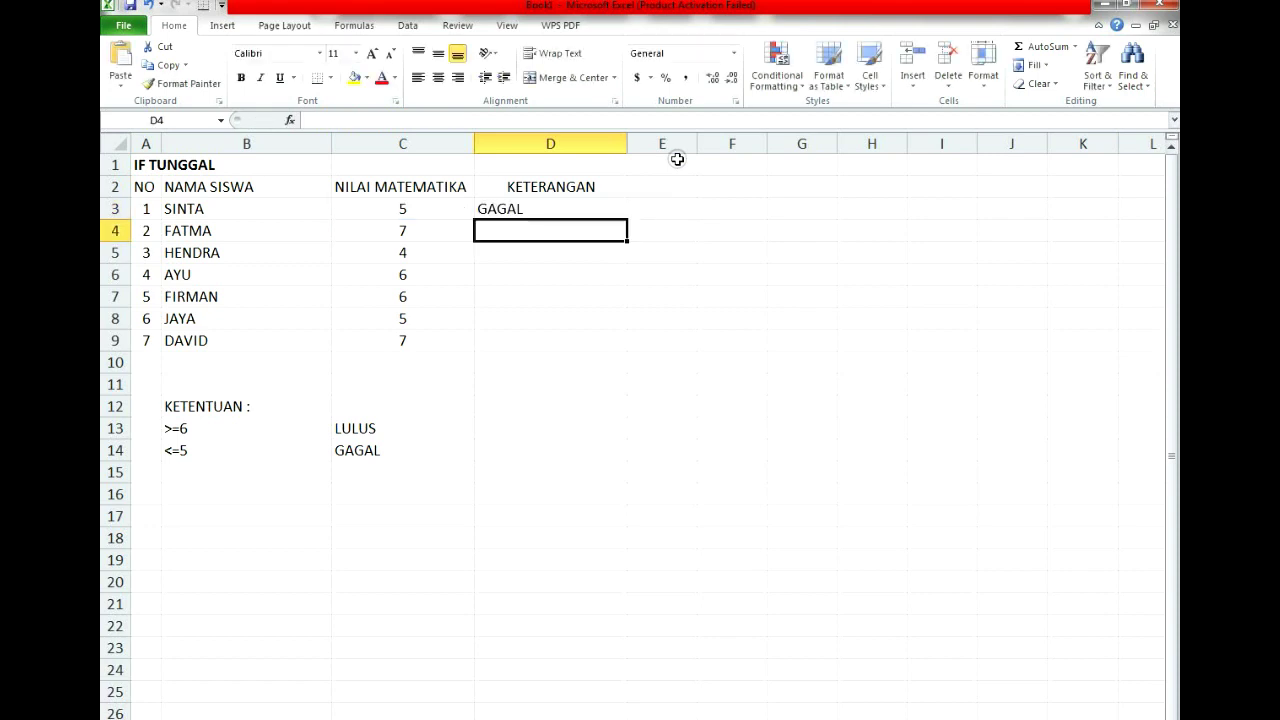
{"action": "left_click", "coordinate": [565, 202]}
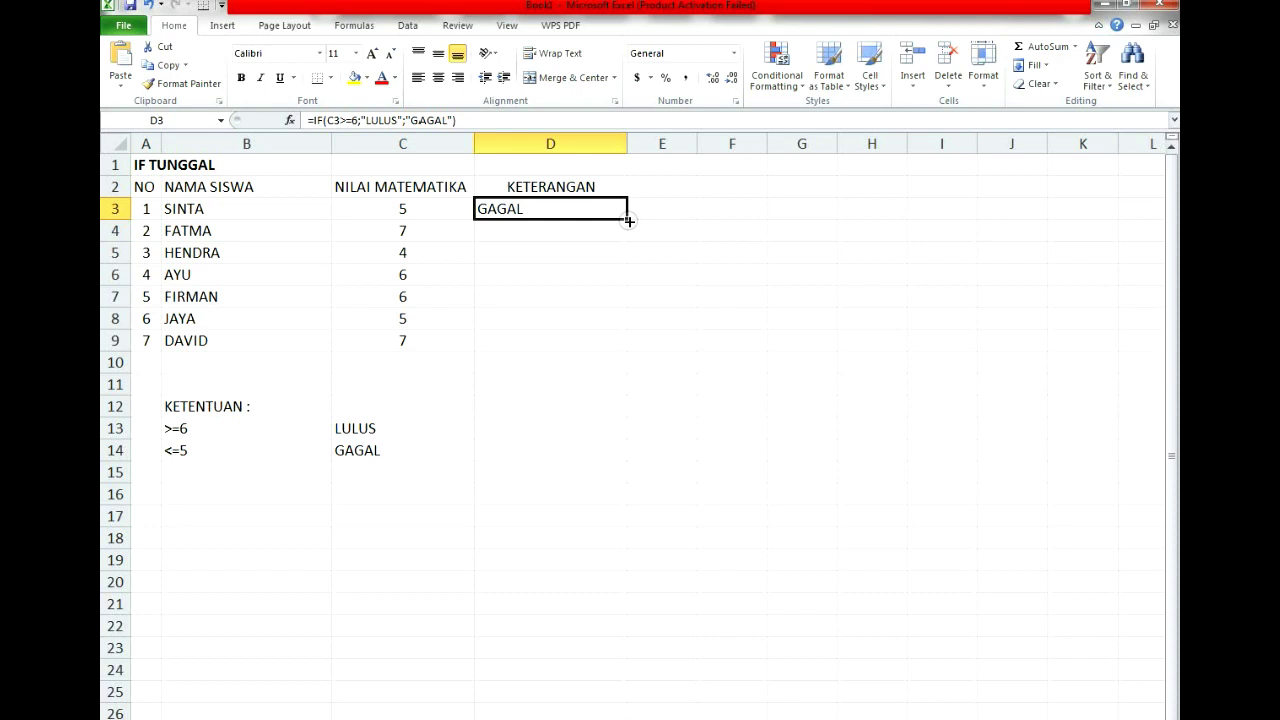
- Close the Windows color scheme prompt and begin an IF formula in D4 with the logical test C4>=6
{"action": "left_click", "coordinate": [522, 234]}
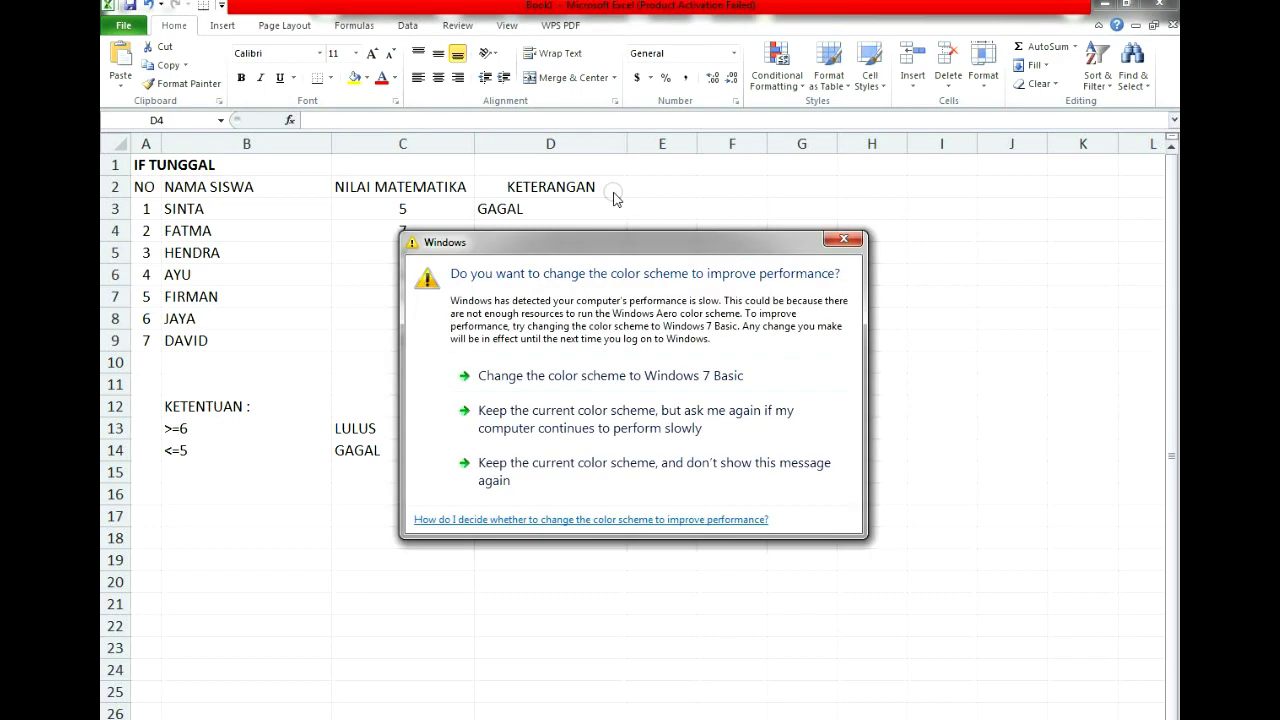
{"action": "left_click", "coordinate": [844, 240]}
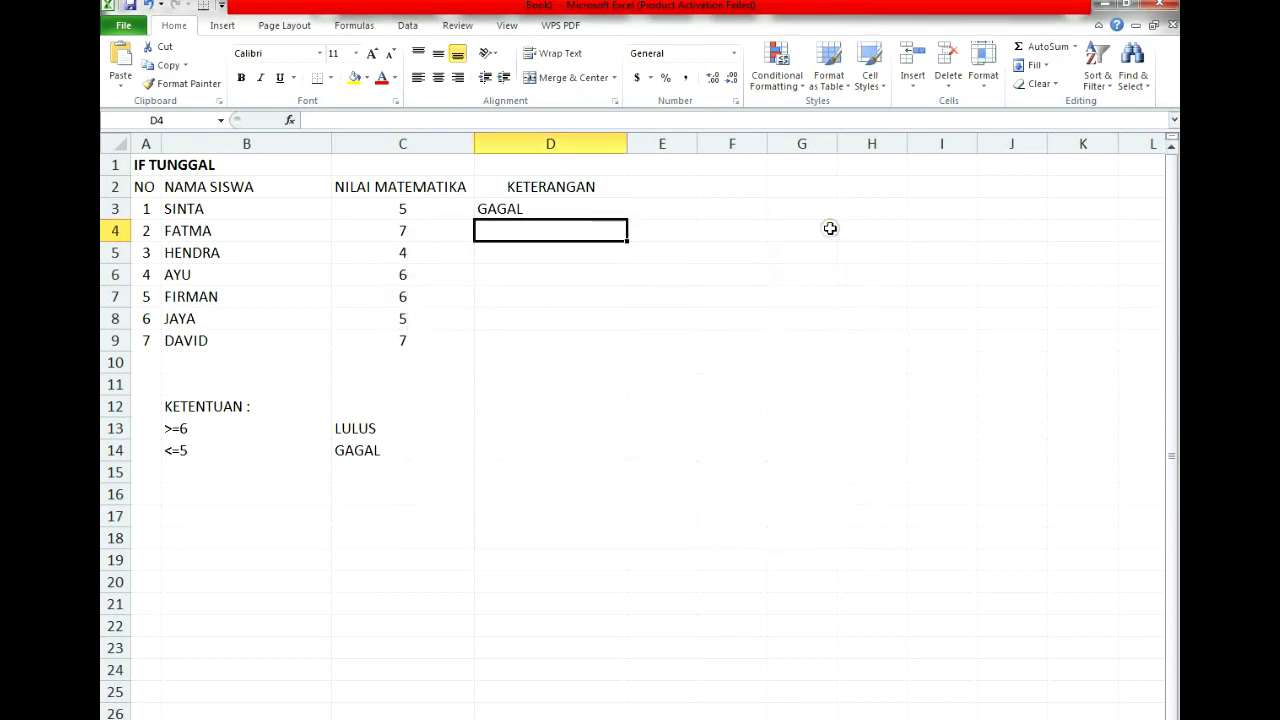
{"action": "type", "text": "=IF"}
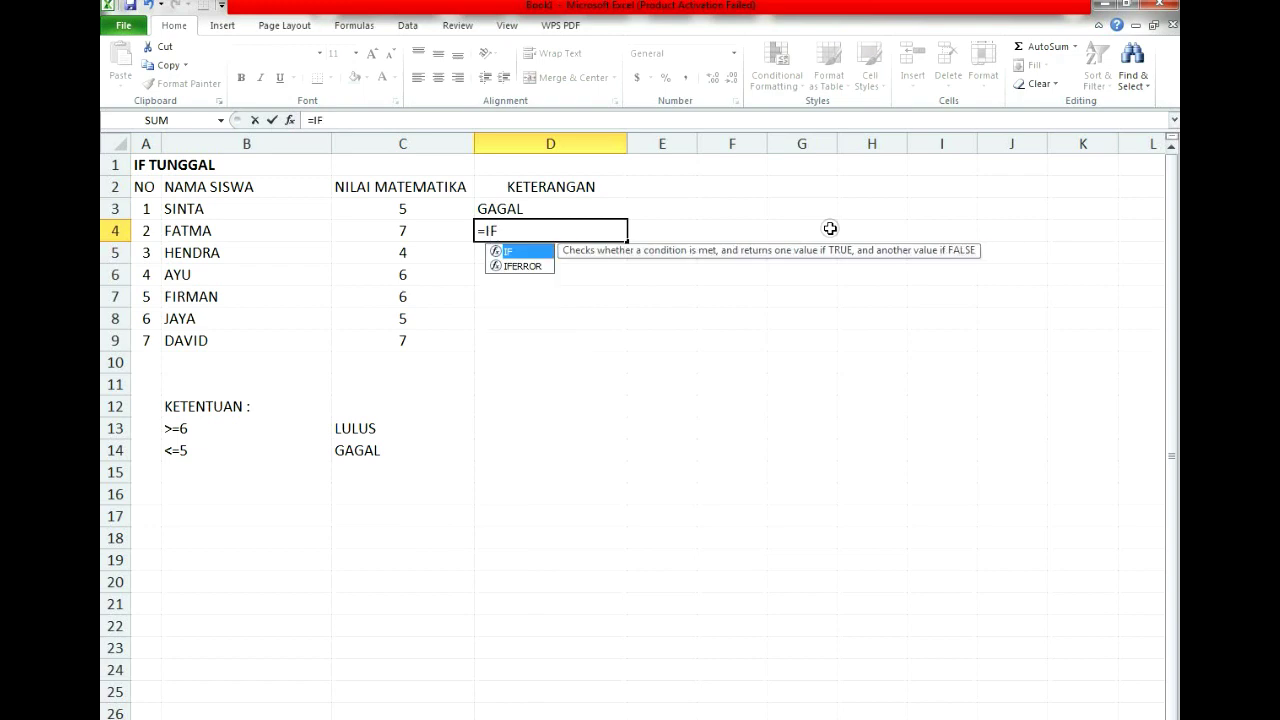
{"action": "type", "text": "("}
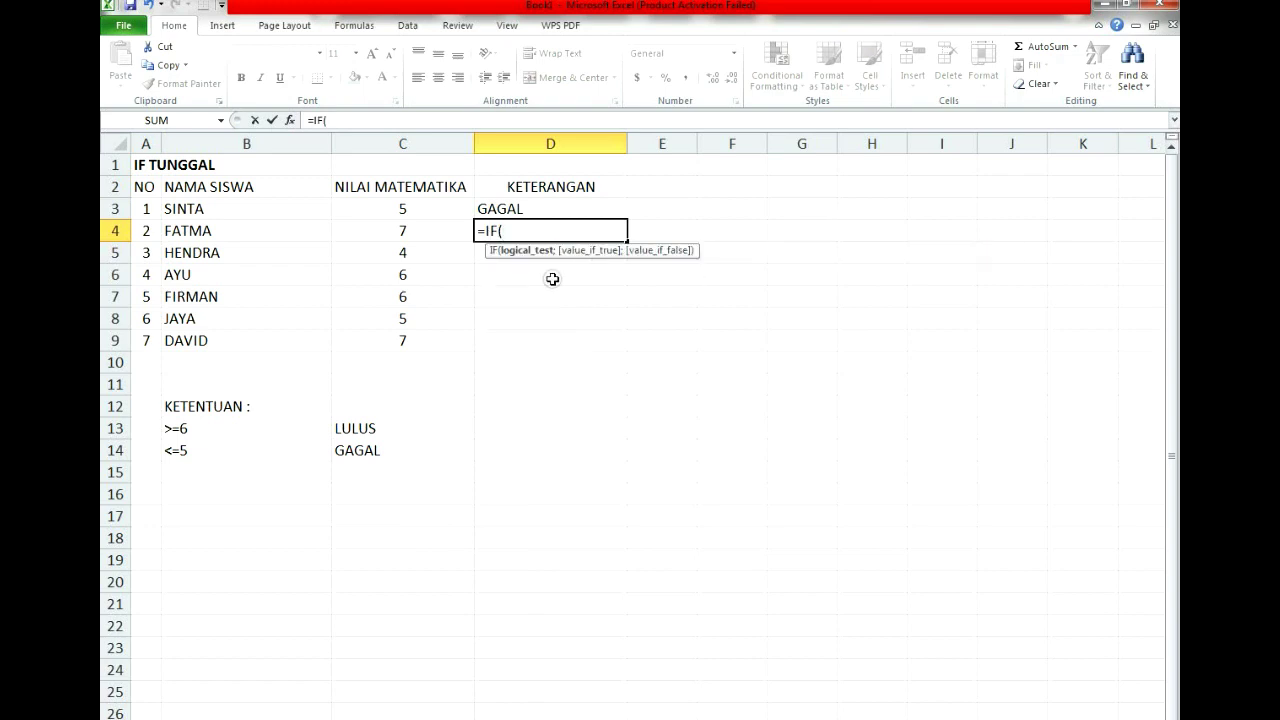
{"action": "left_click", "coordinate": [406, 231]}
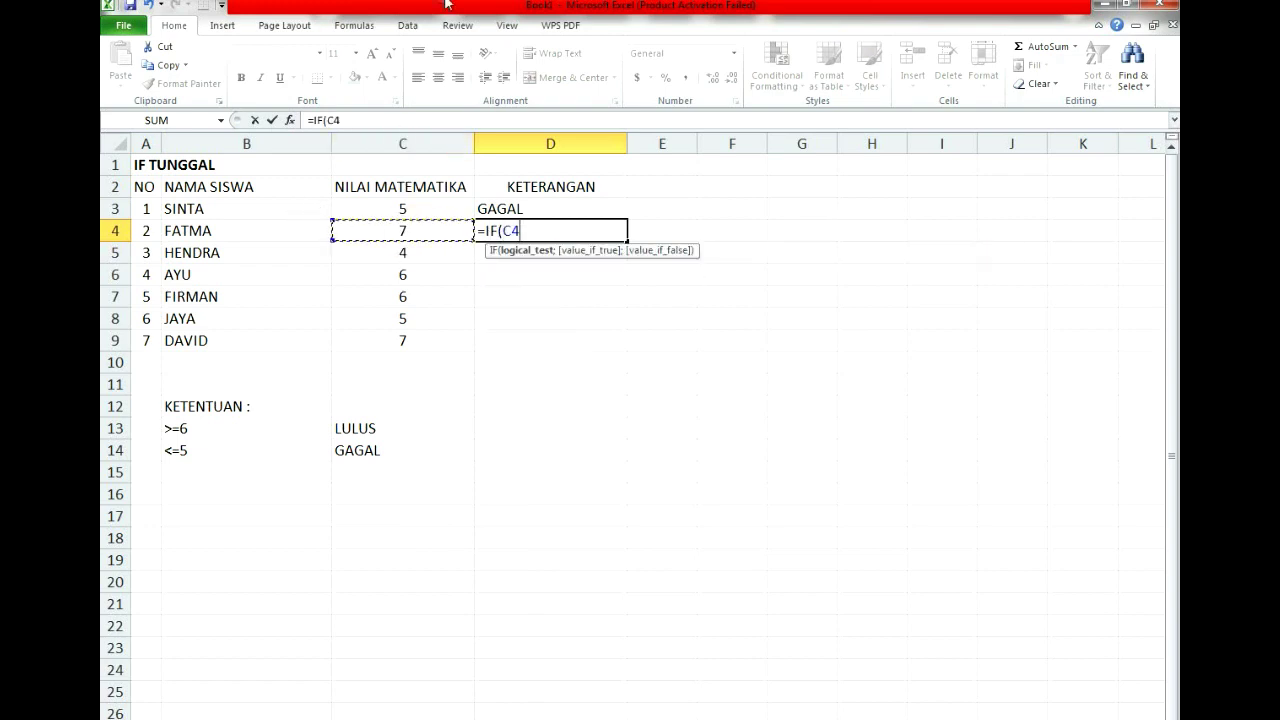
{"action": "type", "text": ">=6;"}
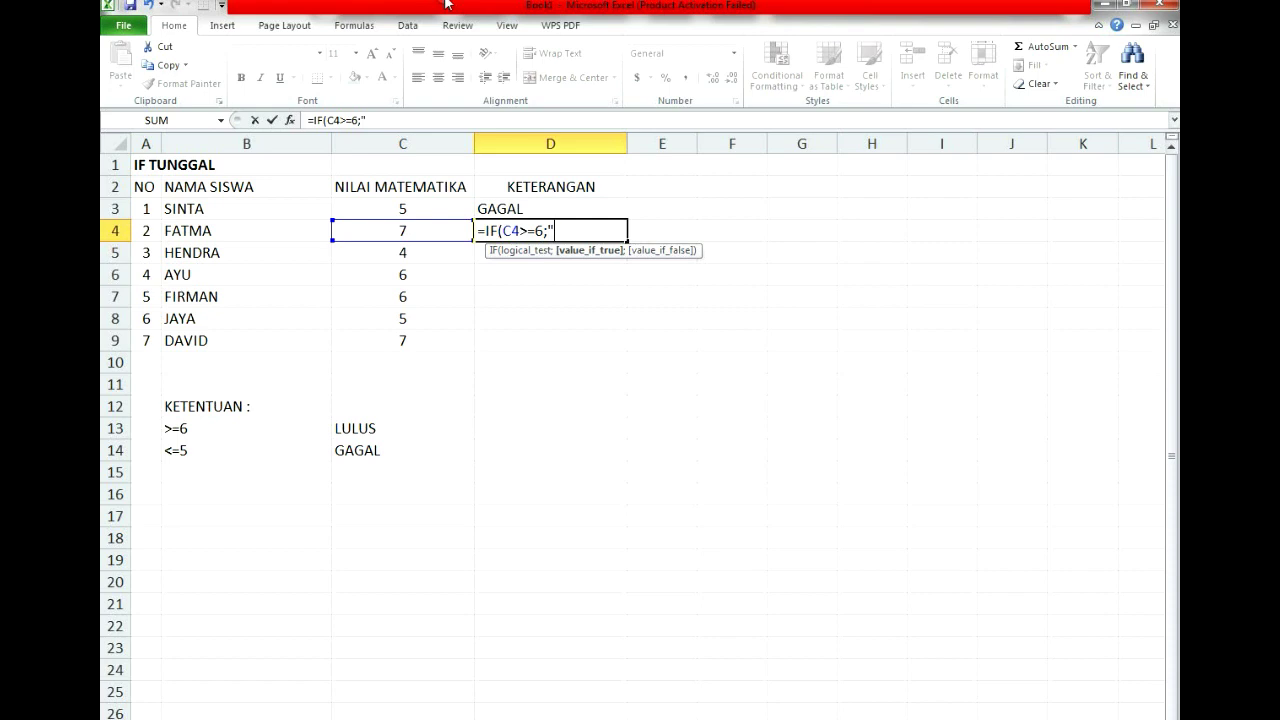
- Complete the D4 formula with "LULUS" if true and "GAGAL" if false, accepting the proposed syntax correction
{"action": "type", "text": "\"LULUS\";"}
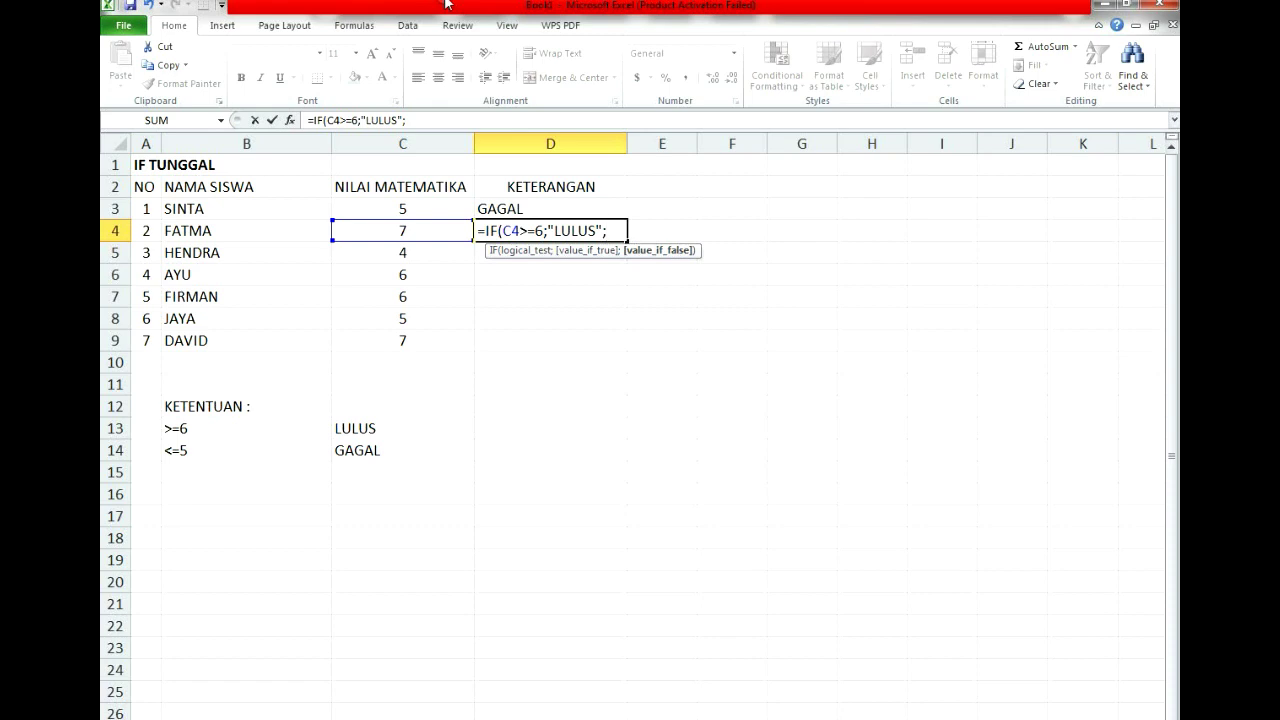
{"action": "type", "text": "GAGAL\""}
{"action": "key", "text": "Return"}
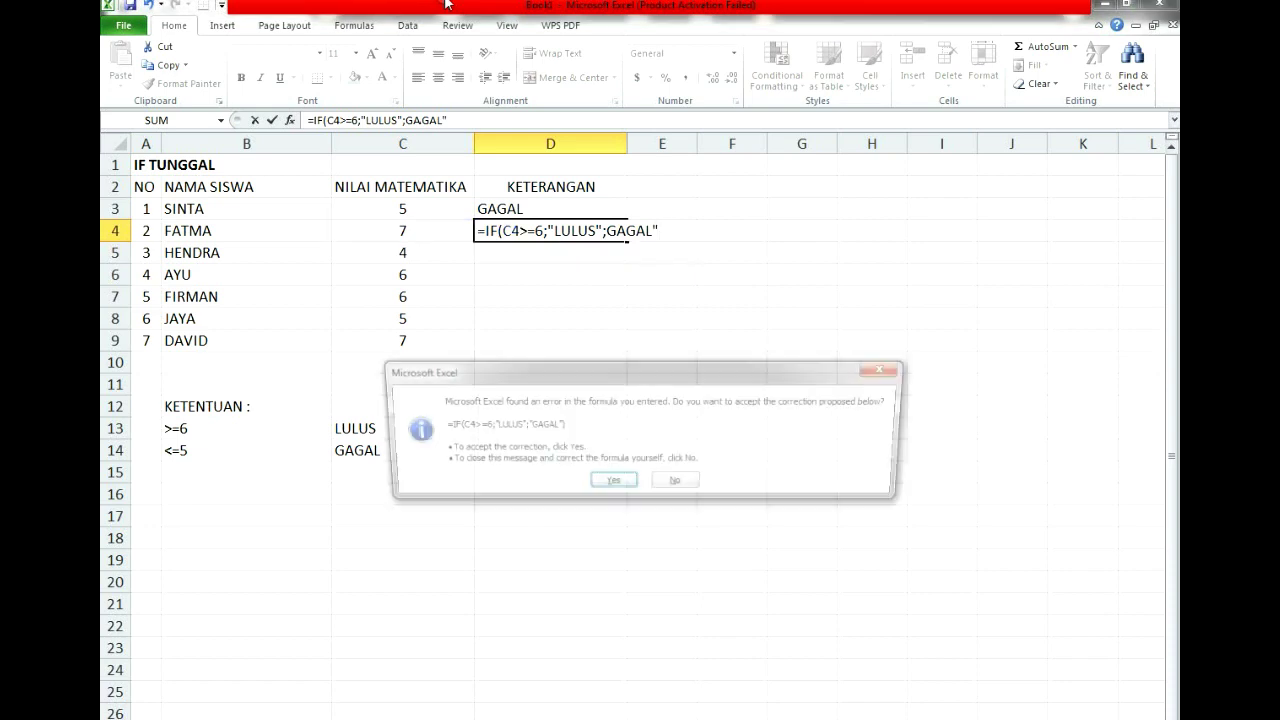
{"action": "key", "text": "Return"}
{"action": "type", "text": "\\"}
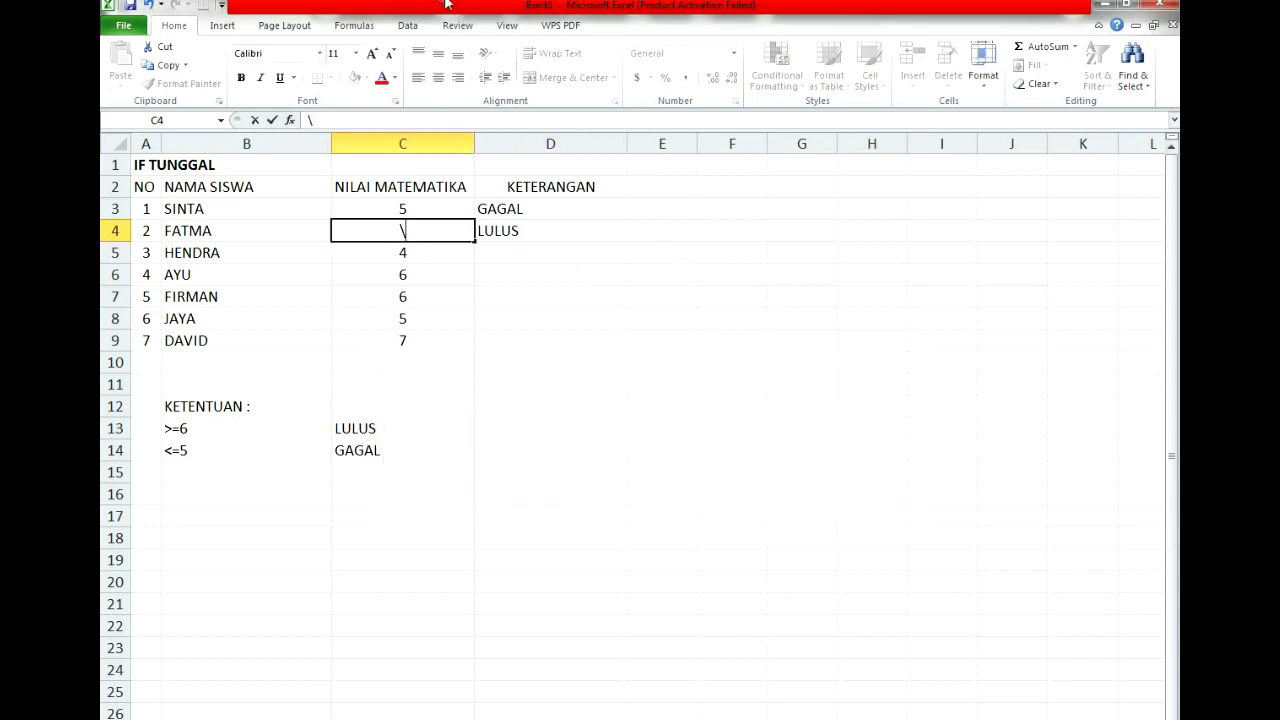
{"action": "key", "text": "Escape"}
{"action": "key", "text": "Right"}
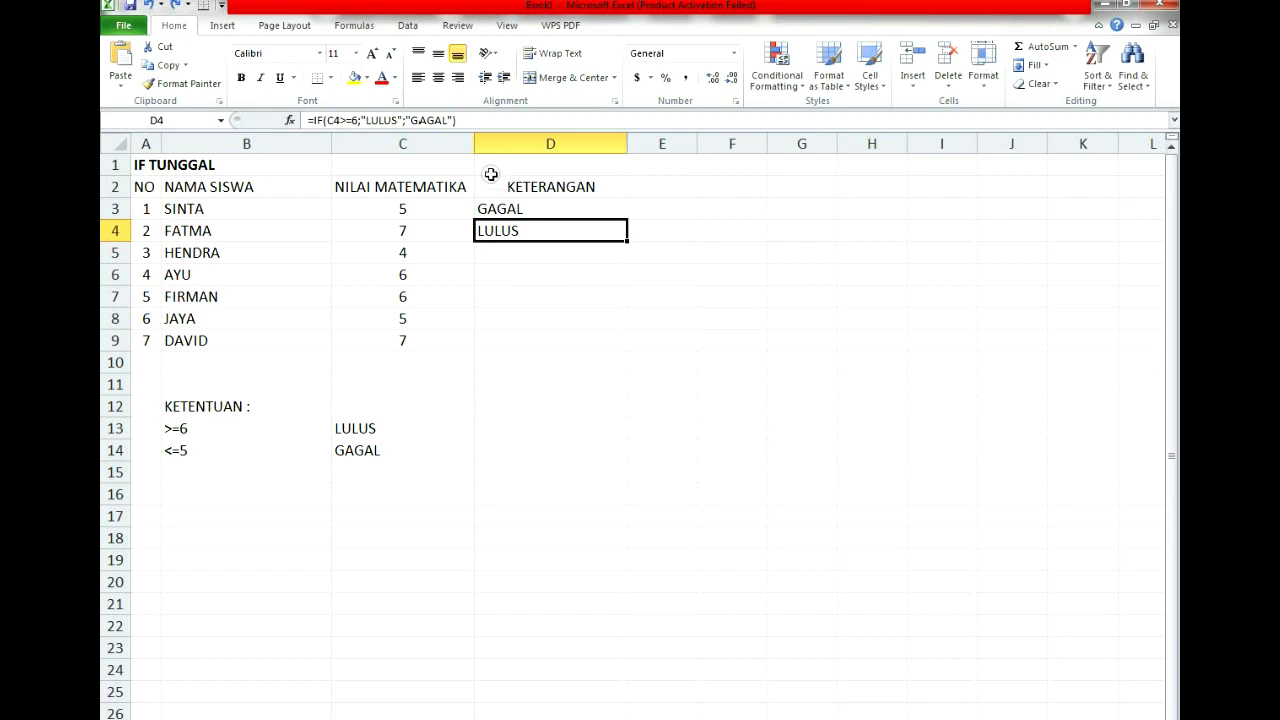
- Fill the IF formula from D4 down through D9 for the remaining students
{"action": "left_click", "coordinate": [327, 119]}
{"action": "left_click_drag", "start_coordinate": [316, 120], "coordinate": [448, 120]}
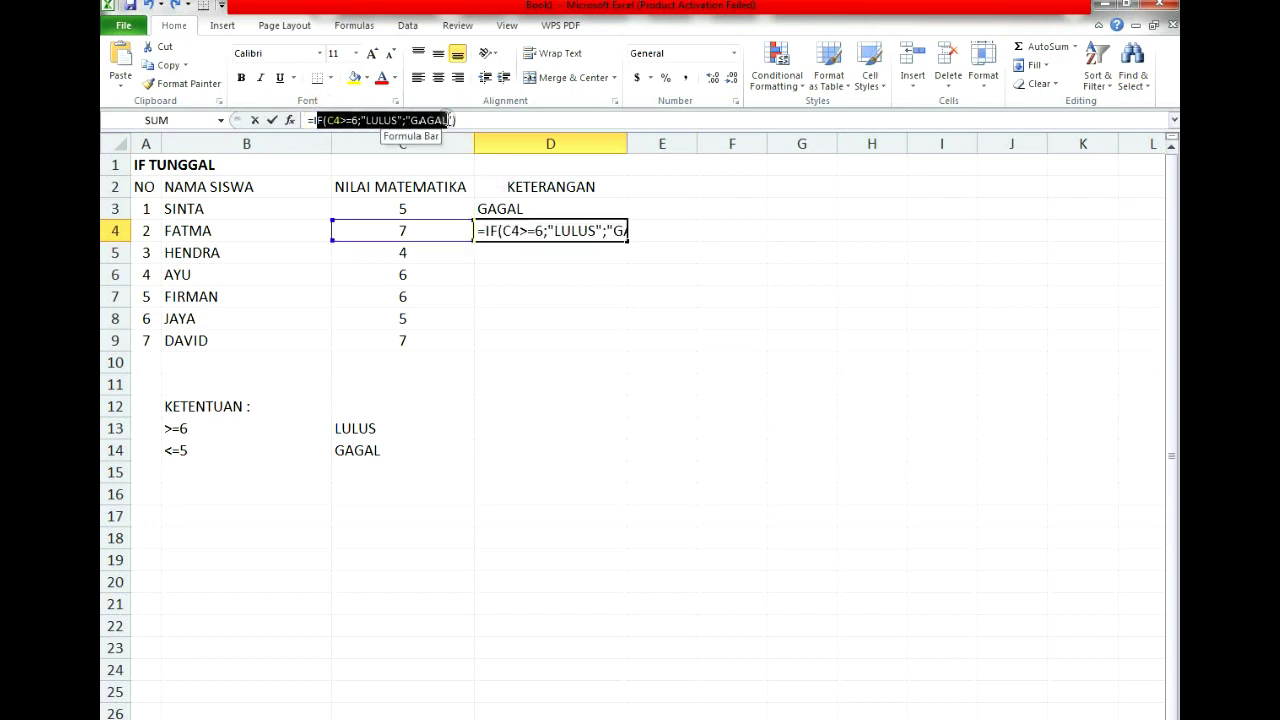
{"action": "key", "text": "Return"}
{"action": "left_click", "coordinate": [598, 230]}
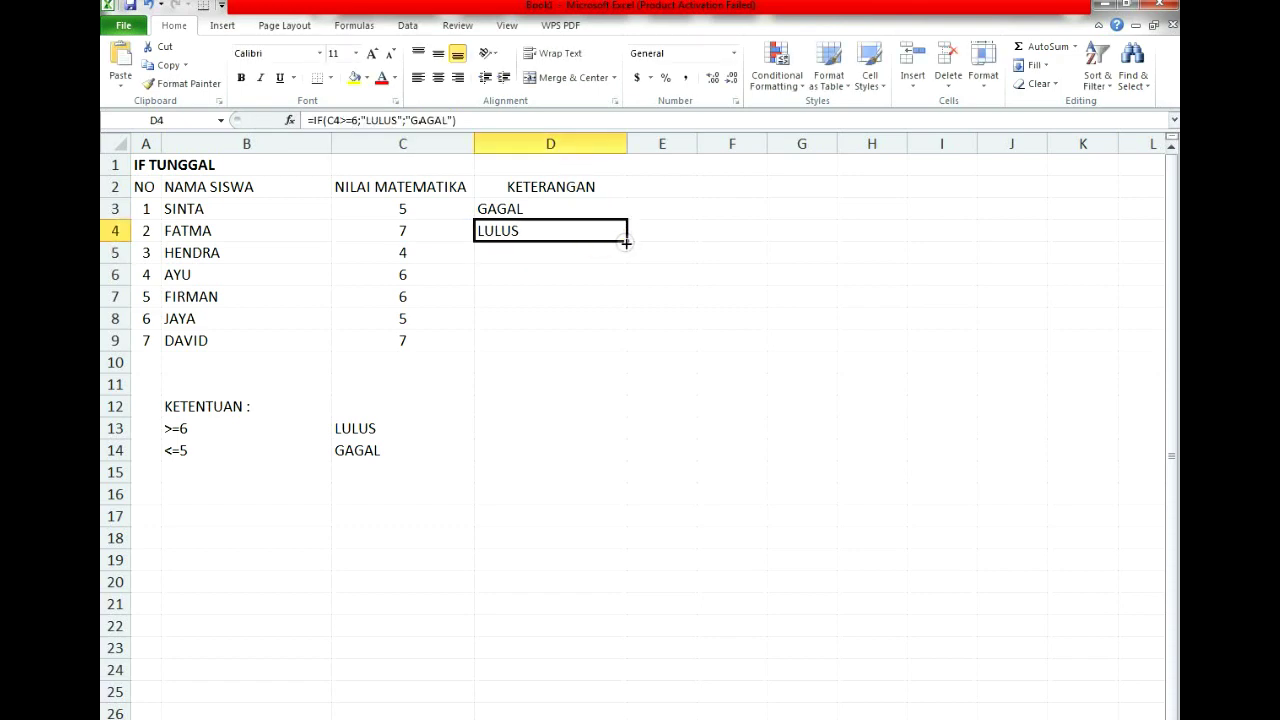
{"action": "left_click_drag", "start_coordinate": [626, 241], "coordinate": [625, 350]}
{"action": "left_click", "coordinate": [775, 304]}
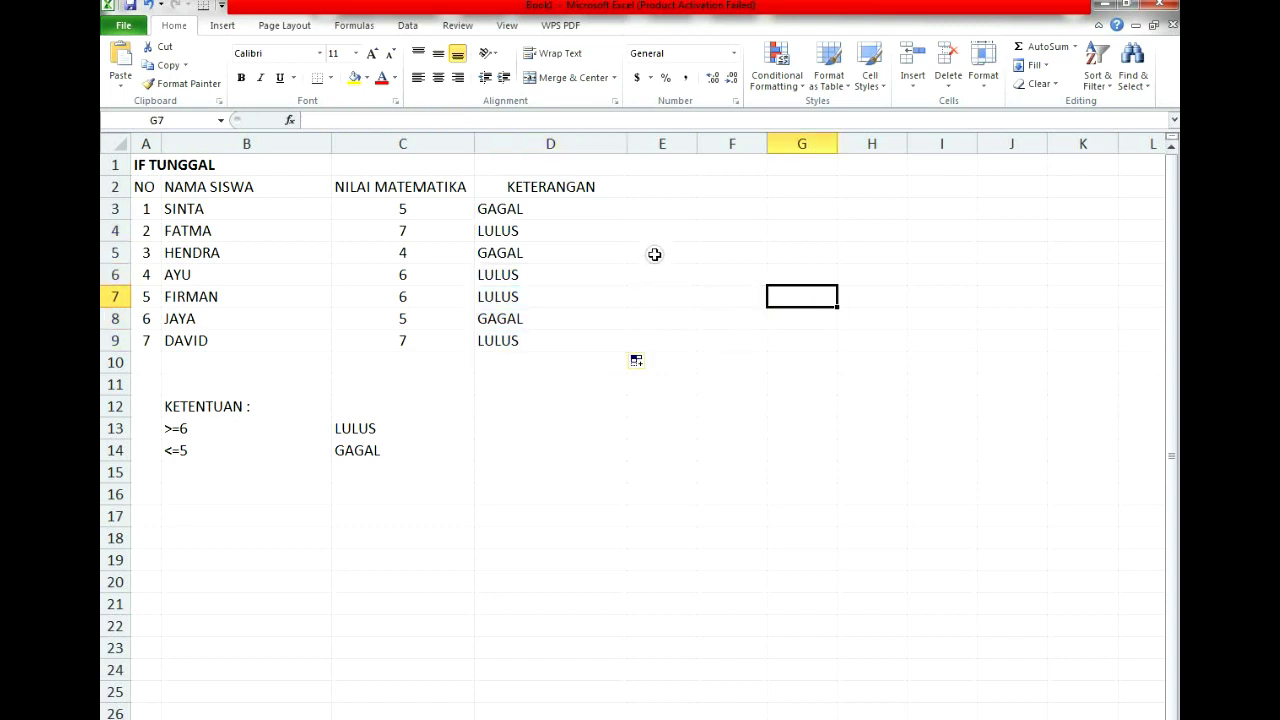
- Check the KETERANGAN results in D3:D9 against the mathematics scores and the pass/fail rules
{"action": "left_click_drag", "start_coordinate": [543, 207], "coordinate": [564, 332]}
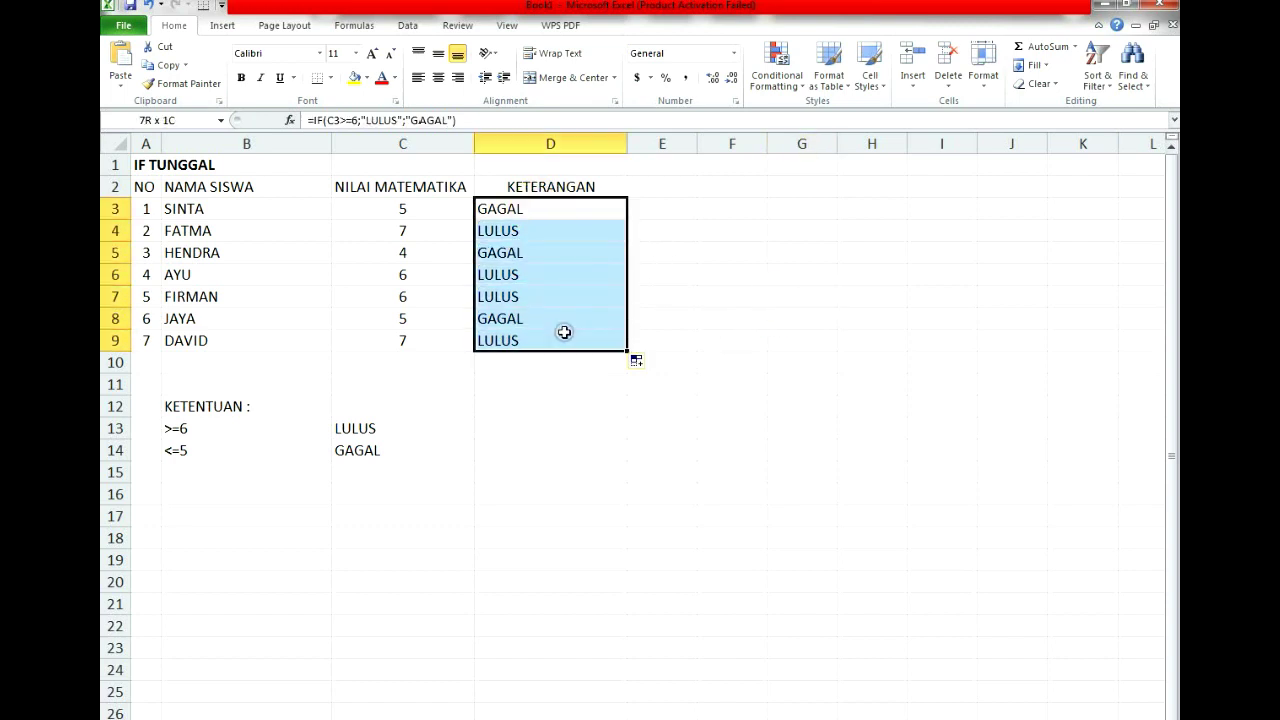
{"action": "left_click", "coordinate": [526, 403]}
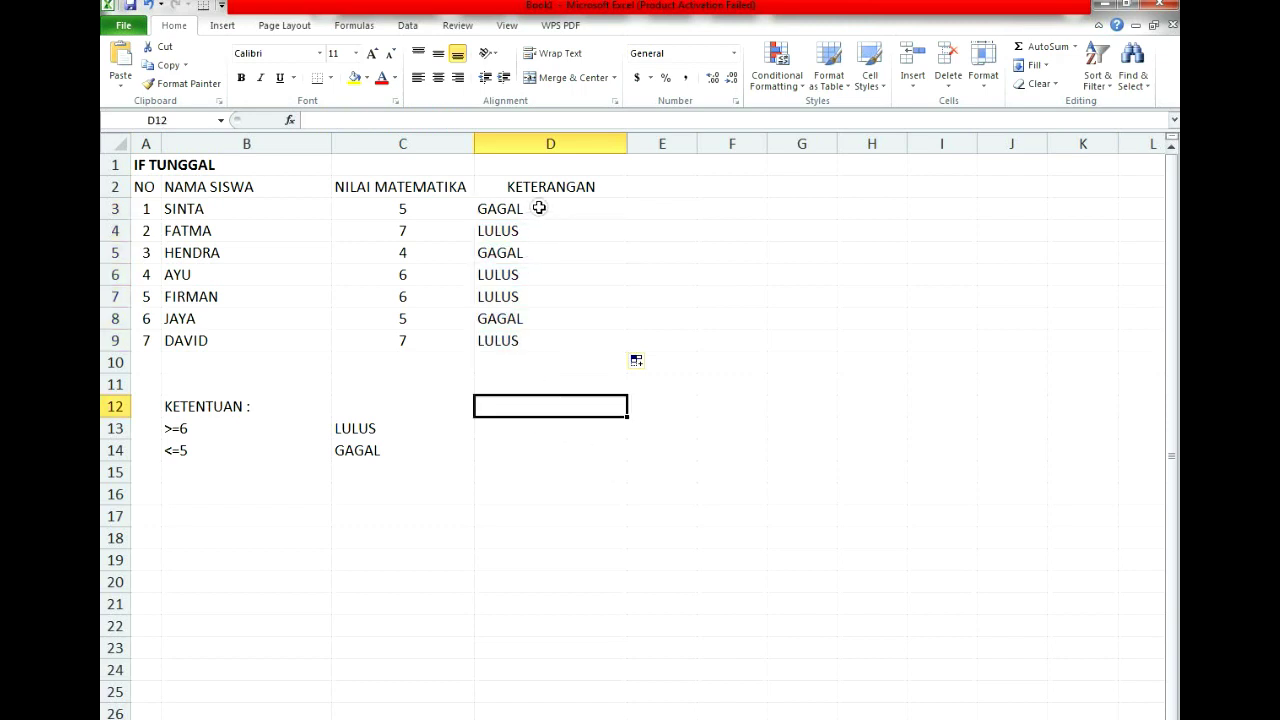
{"action": "left_click_drag", "start_coordinate": [539, 207], "coordinate": [546, 334]}
{"action": "left_click", "coordinate": [526, 469]}
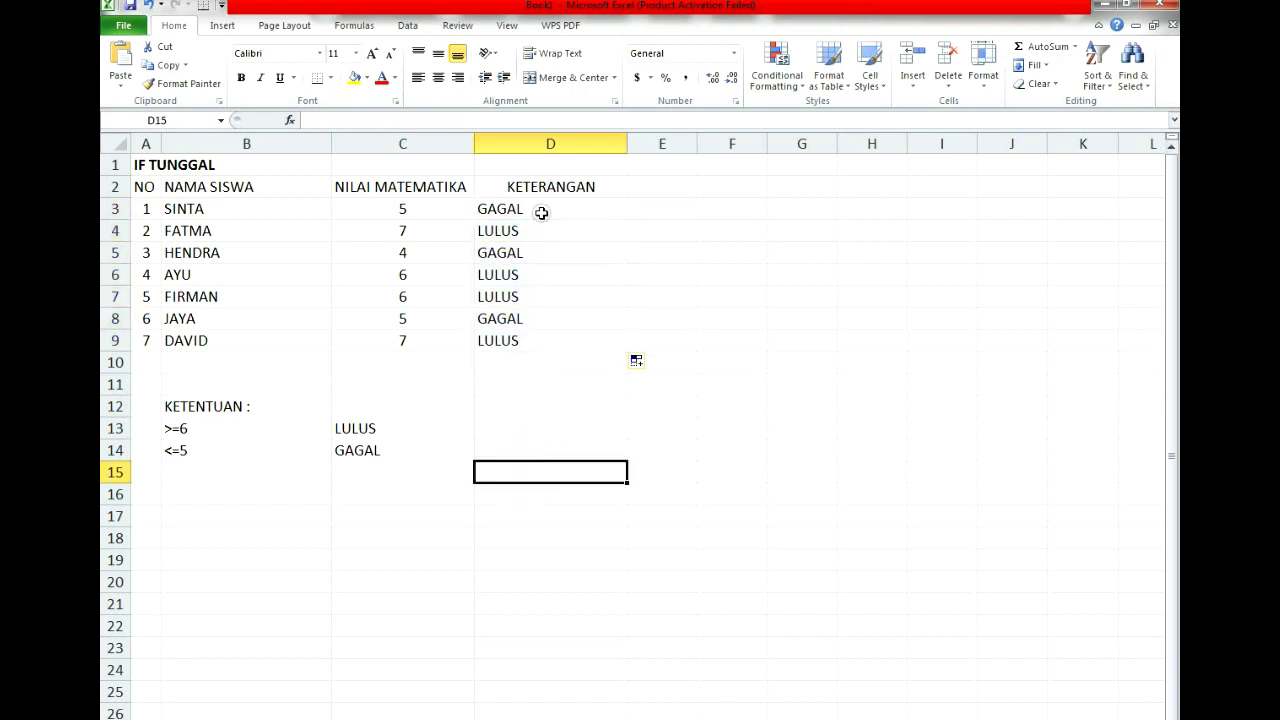
{"action": "left_click_drag", "start_coordinate": [541, 212], "coordinate": [560, 331]}
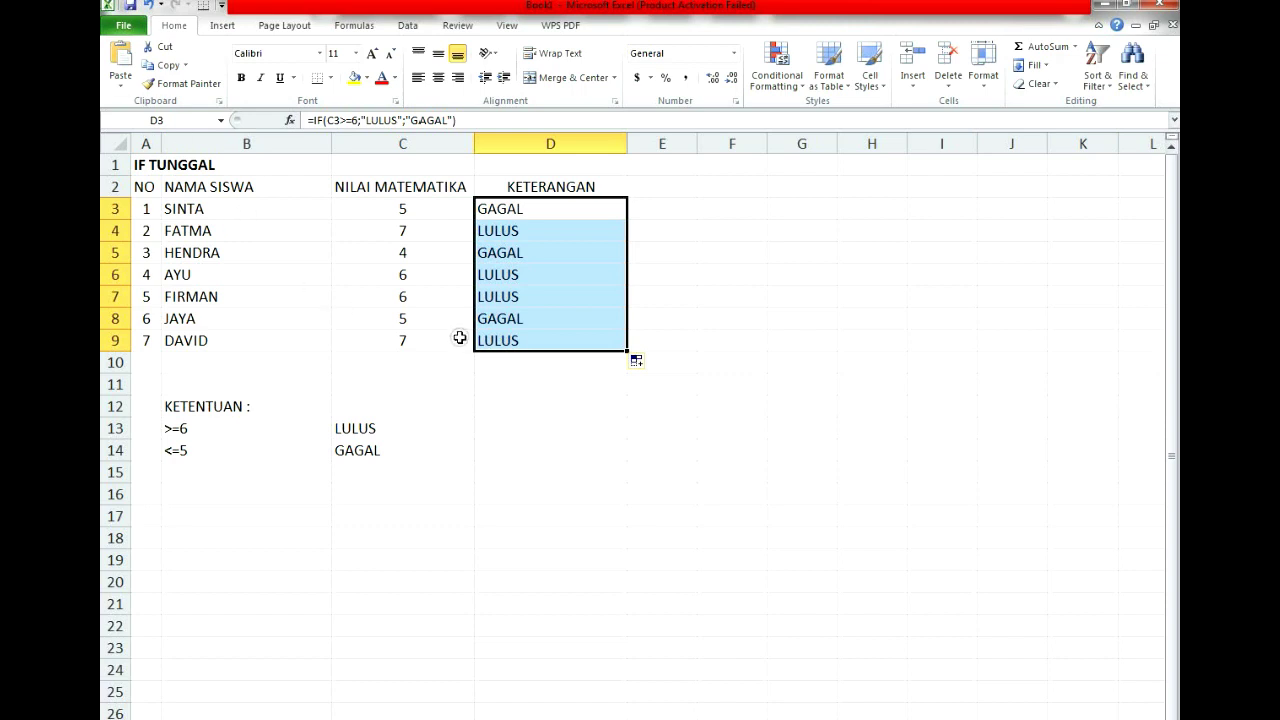
{"action": "left_click", "coordinate": [840, 320]}
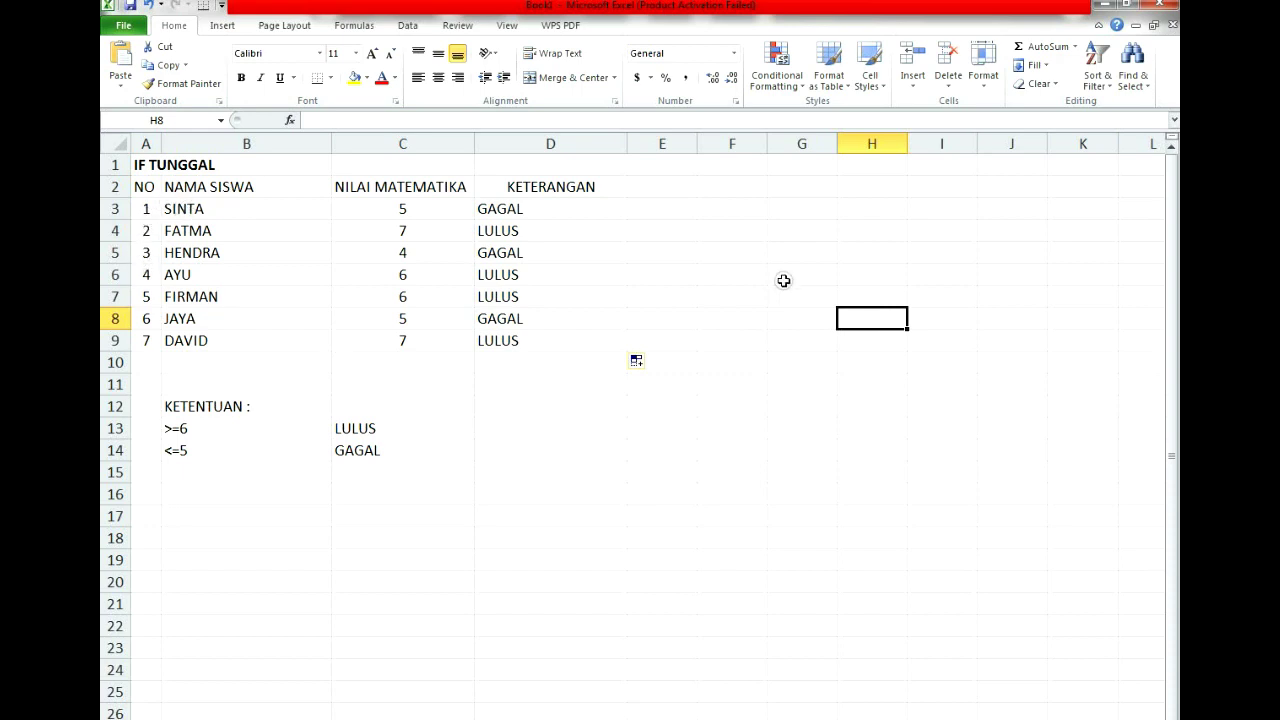
- Center the KETERANGAN results in D3:D9 horizontally
{"action": "left_click_drag", "start_coordinate": [545, 208], "coordinate": [545, 340]}
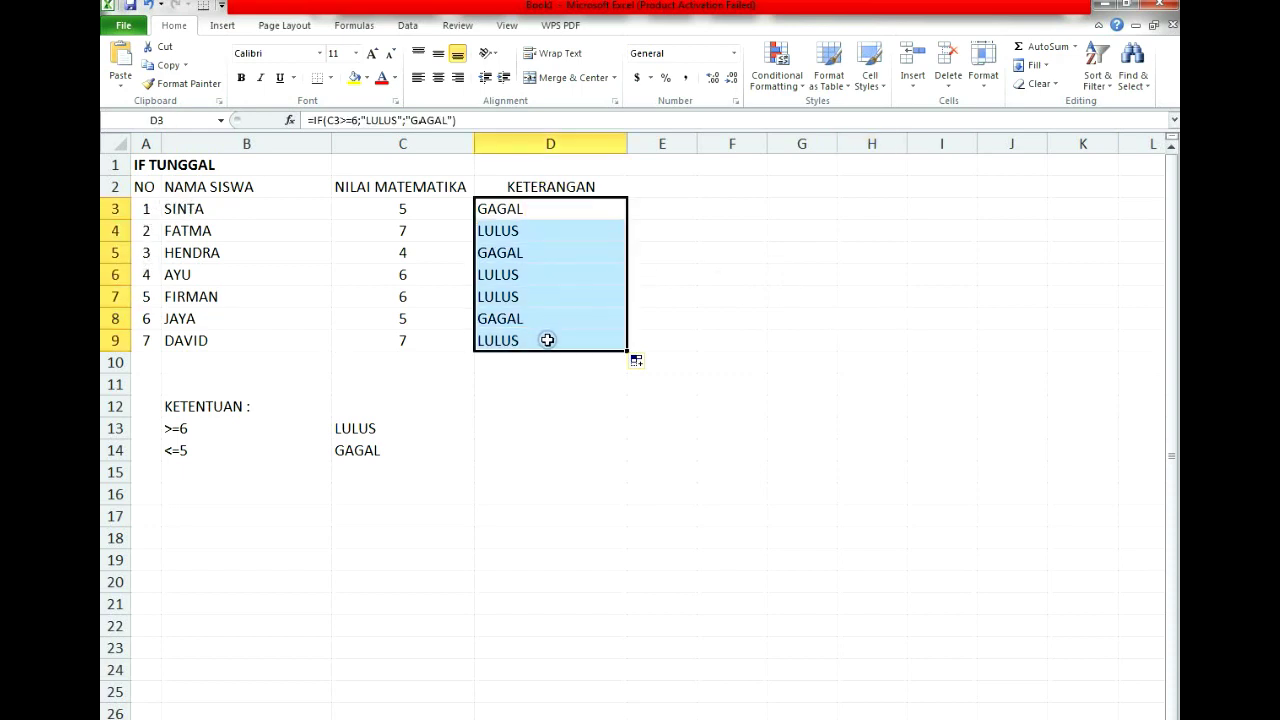
{"action": "left_click", "coordinate": [438, 77]}
{"action": "left_click", "coordinate": [580, 223]}
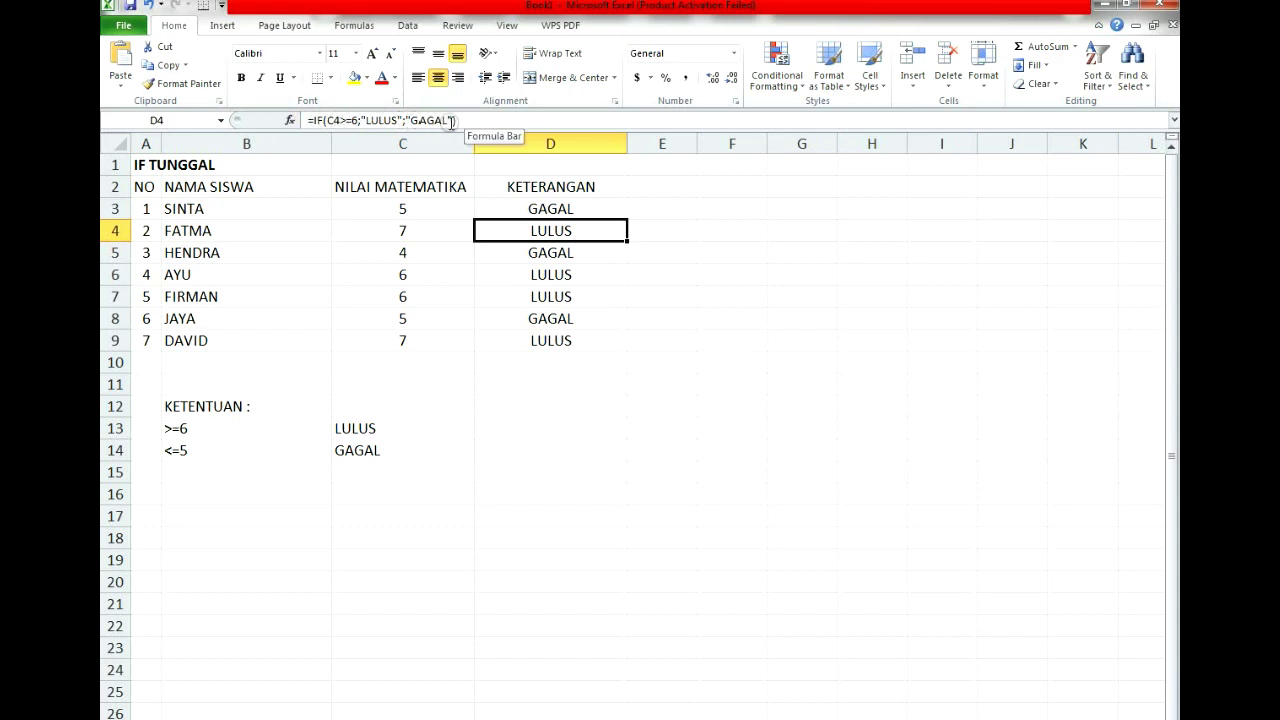
- Review the IF formulas in KETERANGAN cells D9, D3 and D7 against the KETENTUAN pass/fail rules below the table
{"action": "left_click", "coordinate": [585, 338]}
{"action": "left_click", "coordinate": [580, 210]}
{"action": "left_click", "coordinate": [580, 295]}
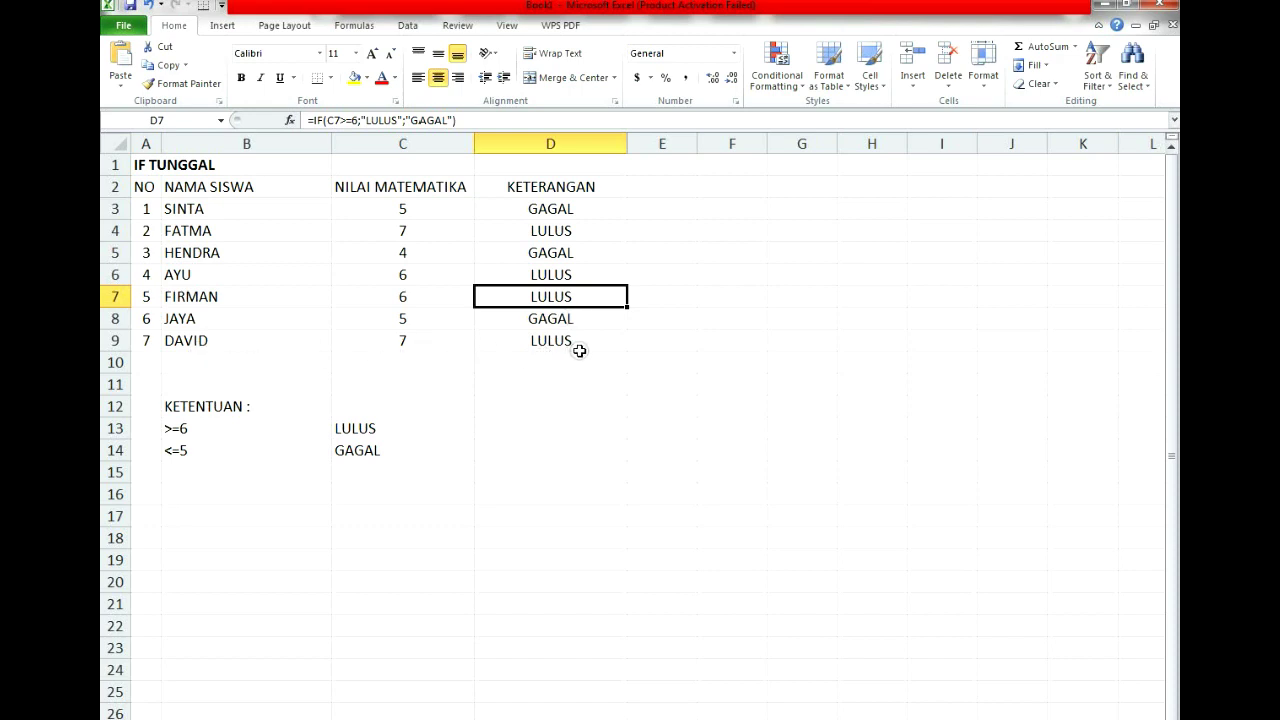
{"action": "left_click", "coordinate": [251, 508]}
{"action": "left_click_drag", "start_coordinate": [163, 380], "coordinate": [351, 486]}
{"action": "left_click", "coordinate": [646, 471]}
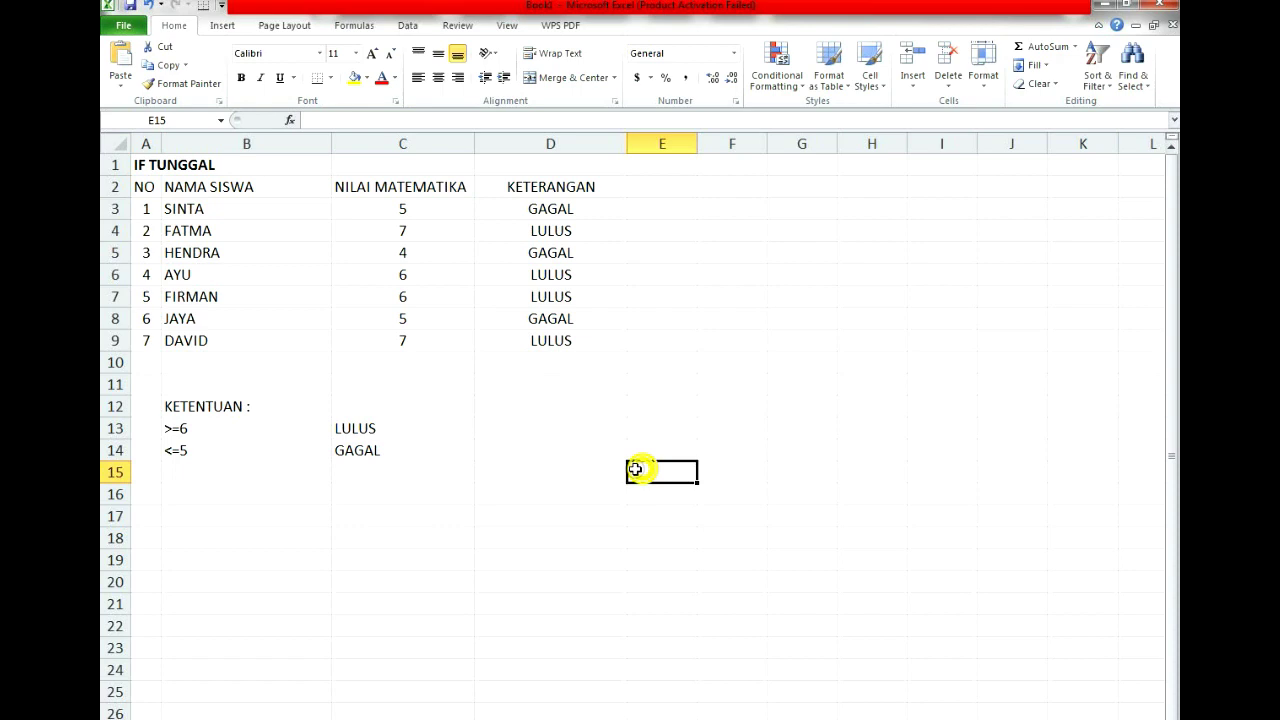
{"action": "left_click", "coordinate": [203, 431]}
{"action": "left_click", "coordinate": [728, 424]}
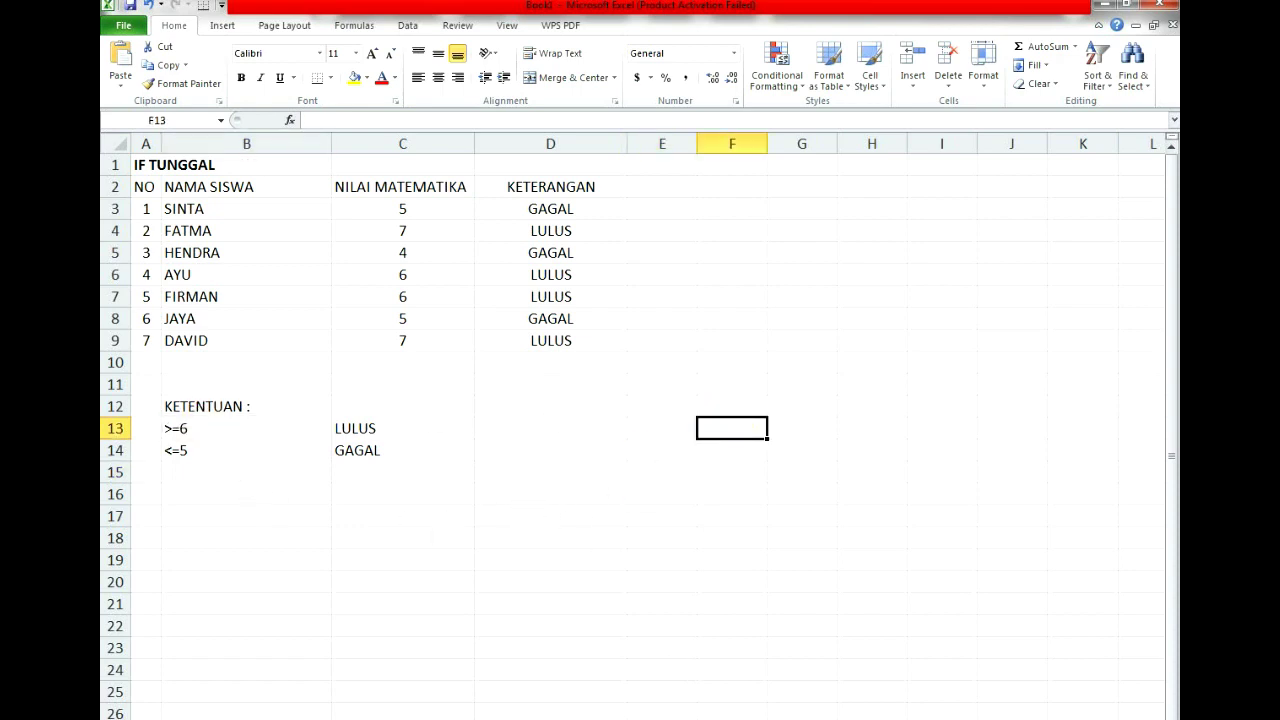
{"action": "left_click_drag", "start_coordinate": [678, 719], "coordinate": [701, 544]}
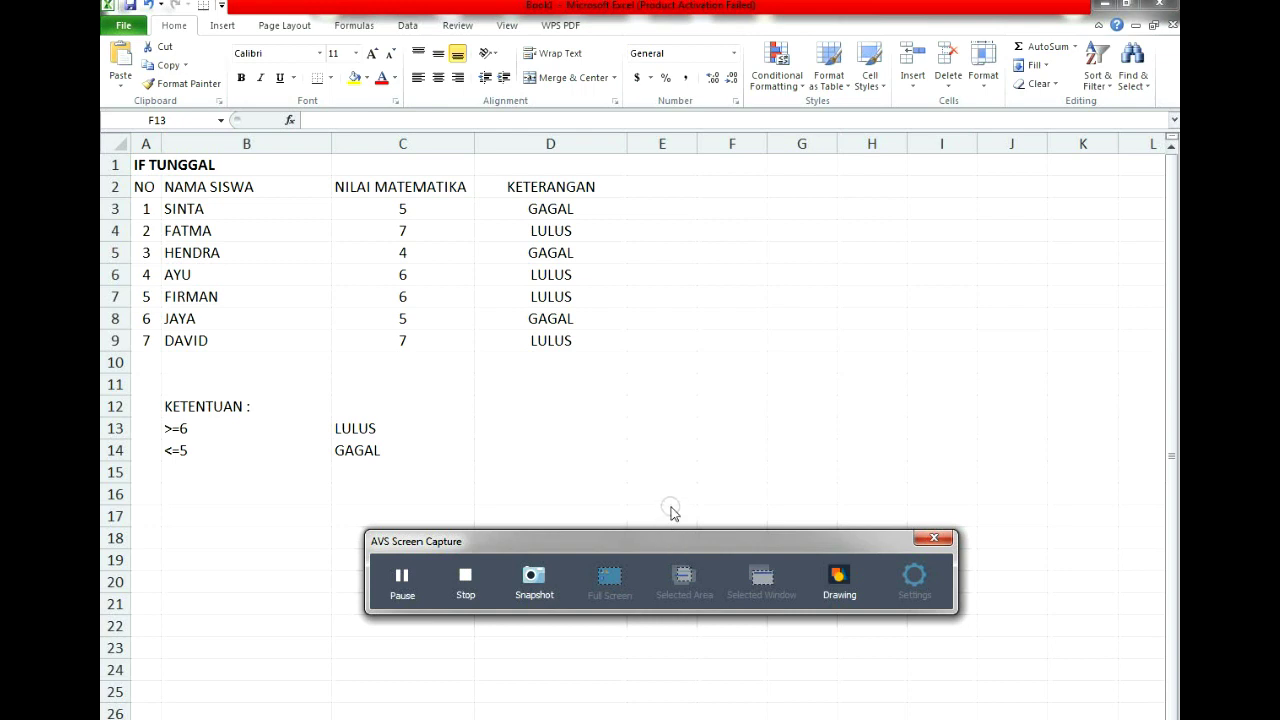
{"action": "left_click", "coordinate": [673, 319]}
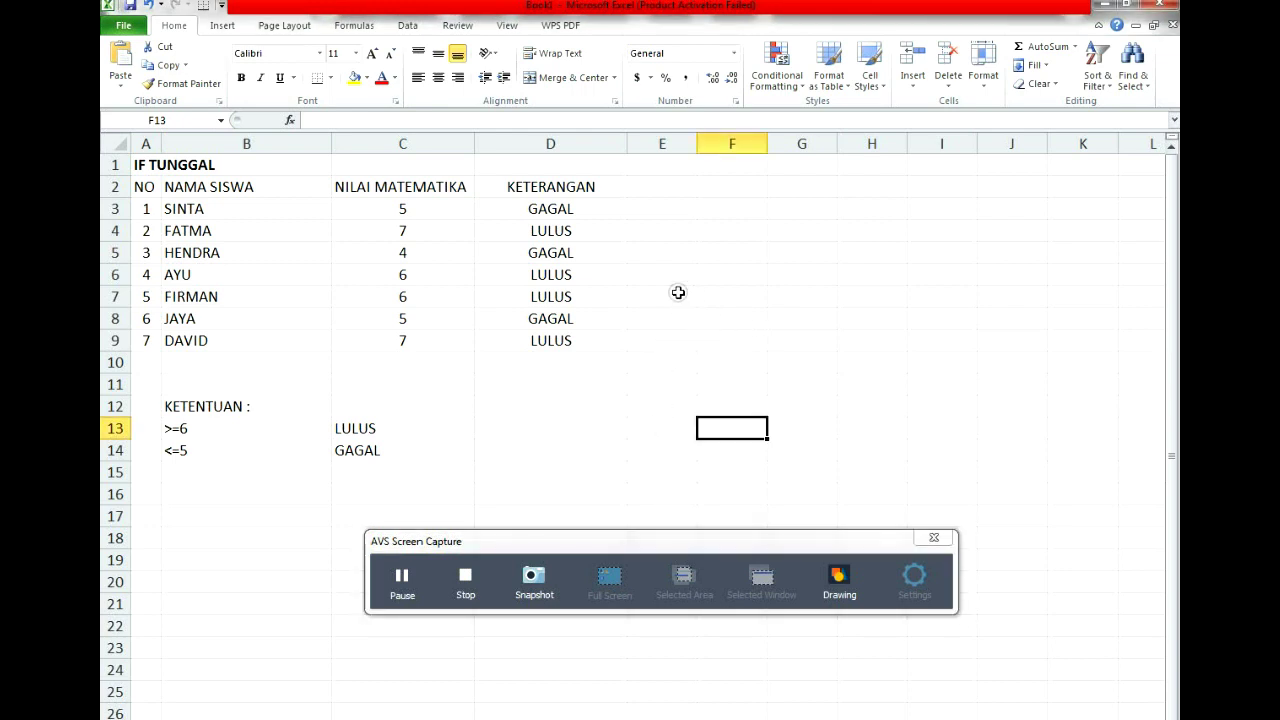
{"action": "left_click_drag", "start_coordinate": [655, 228], "coordinate": [760, 300]}
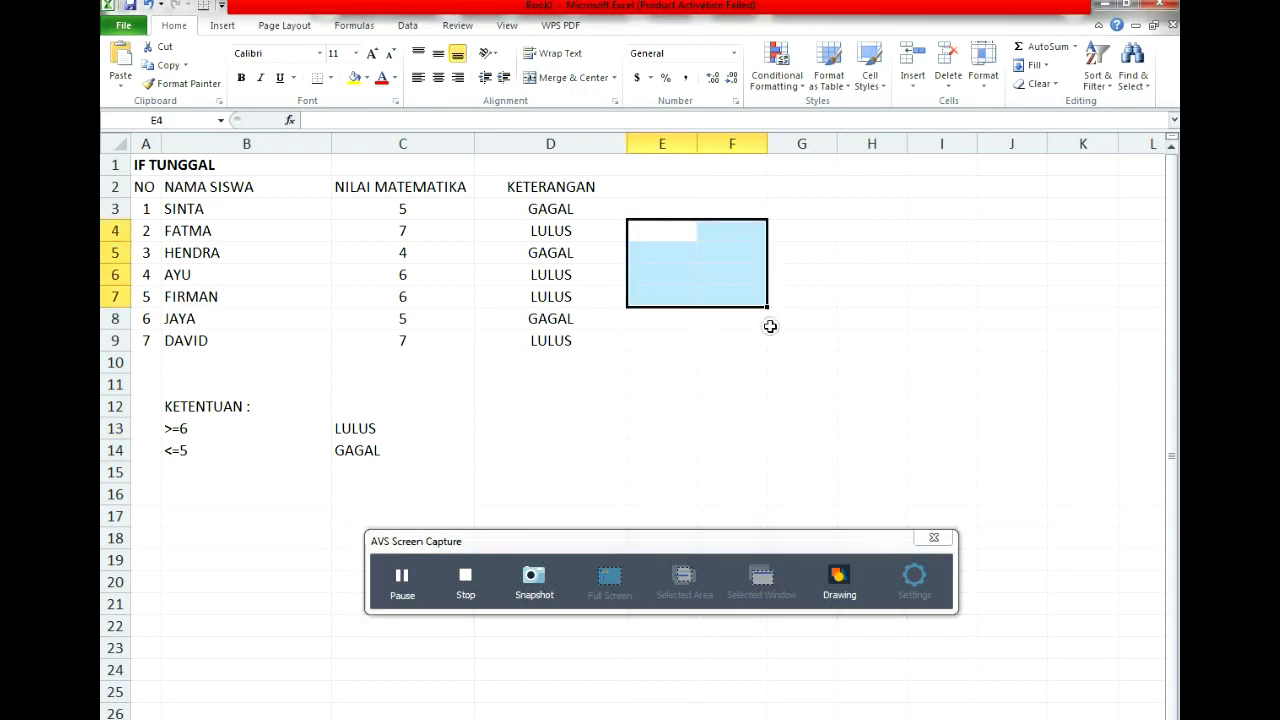